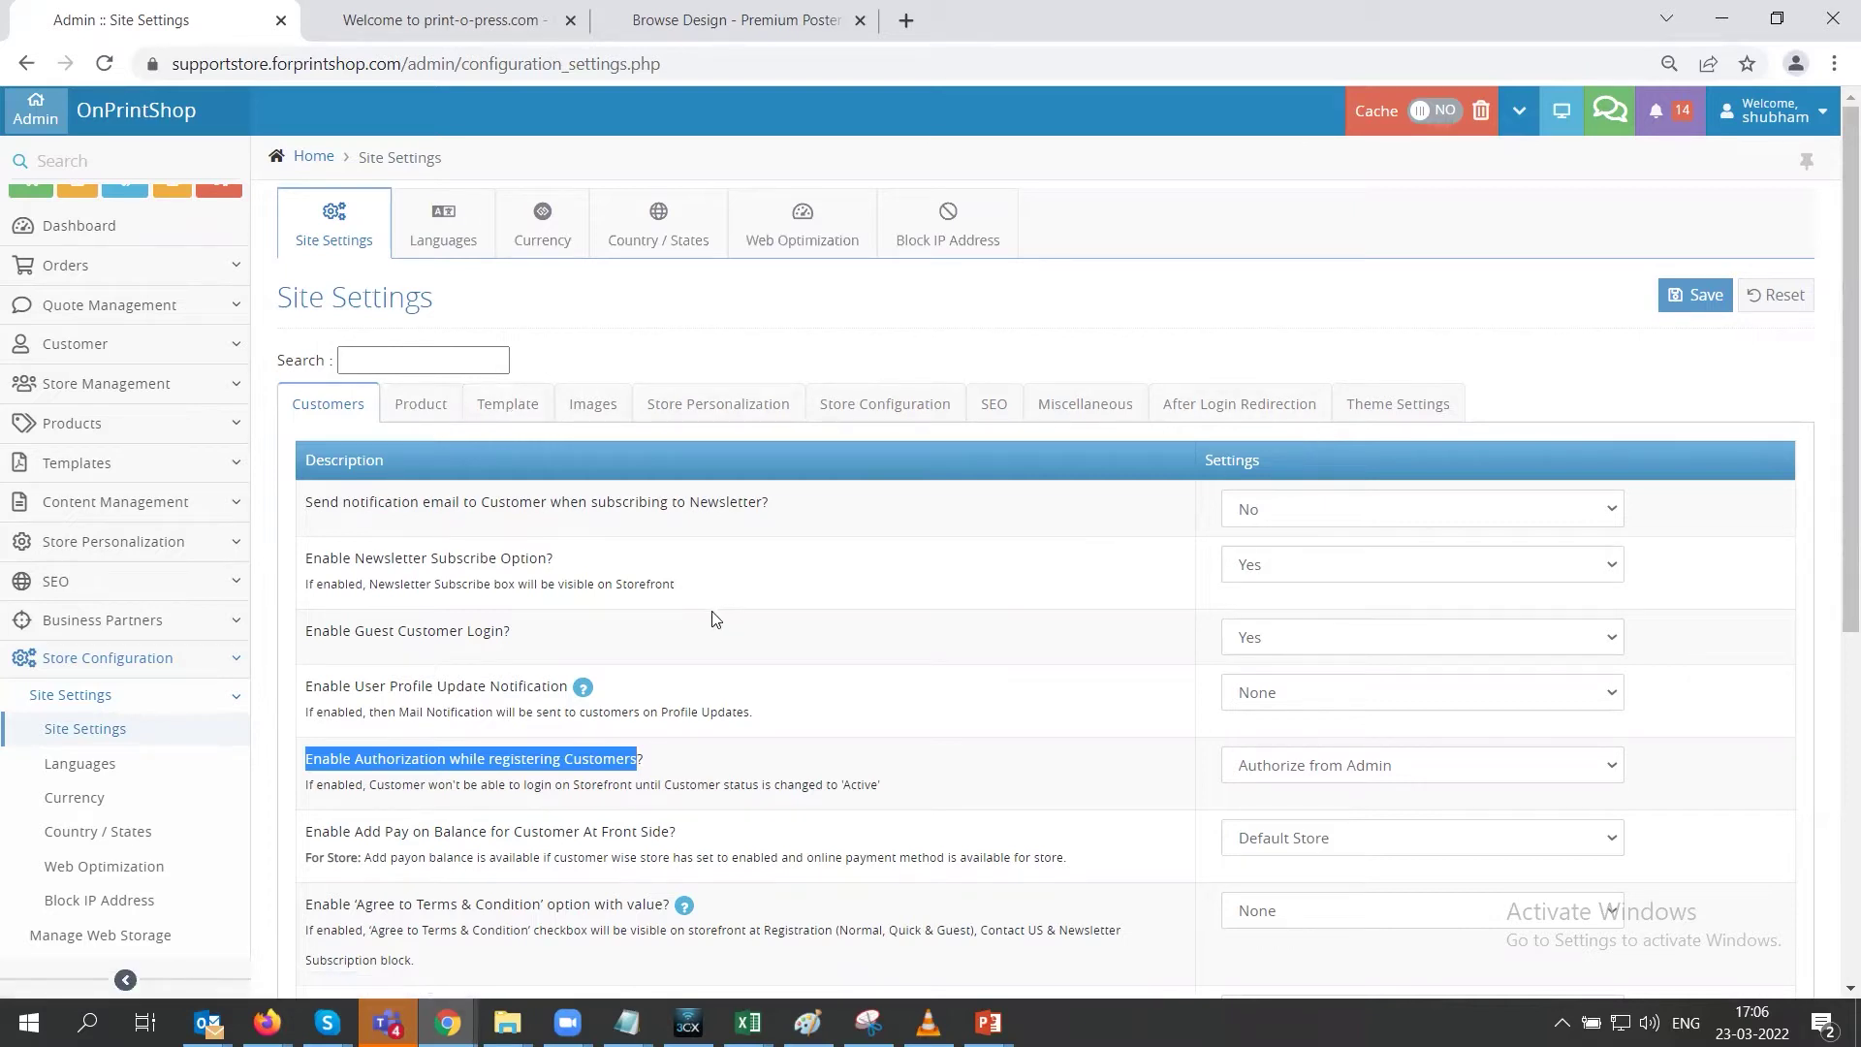
left_click(691, 350)
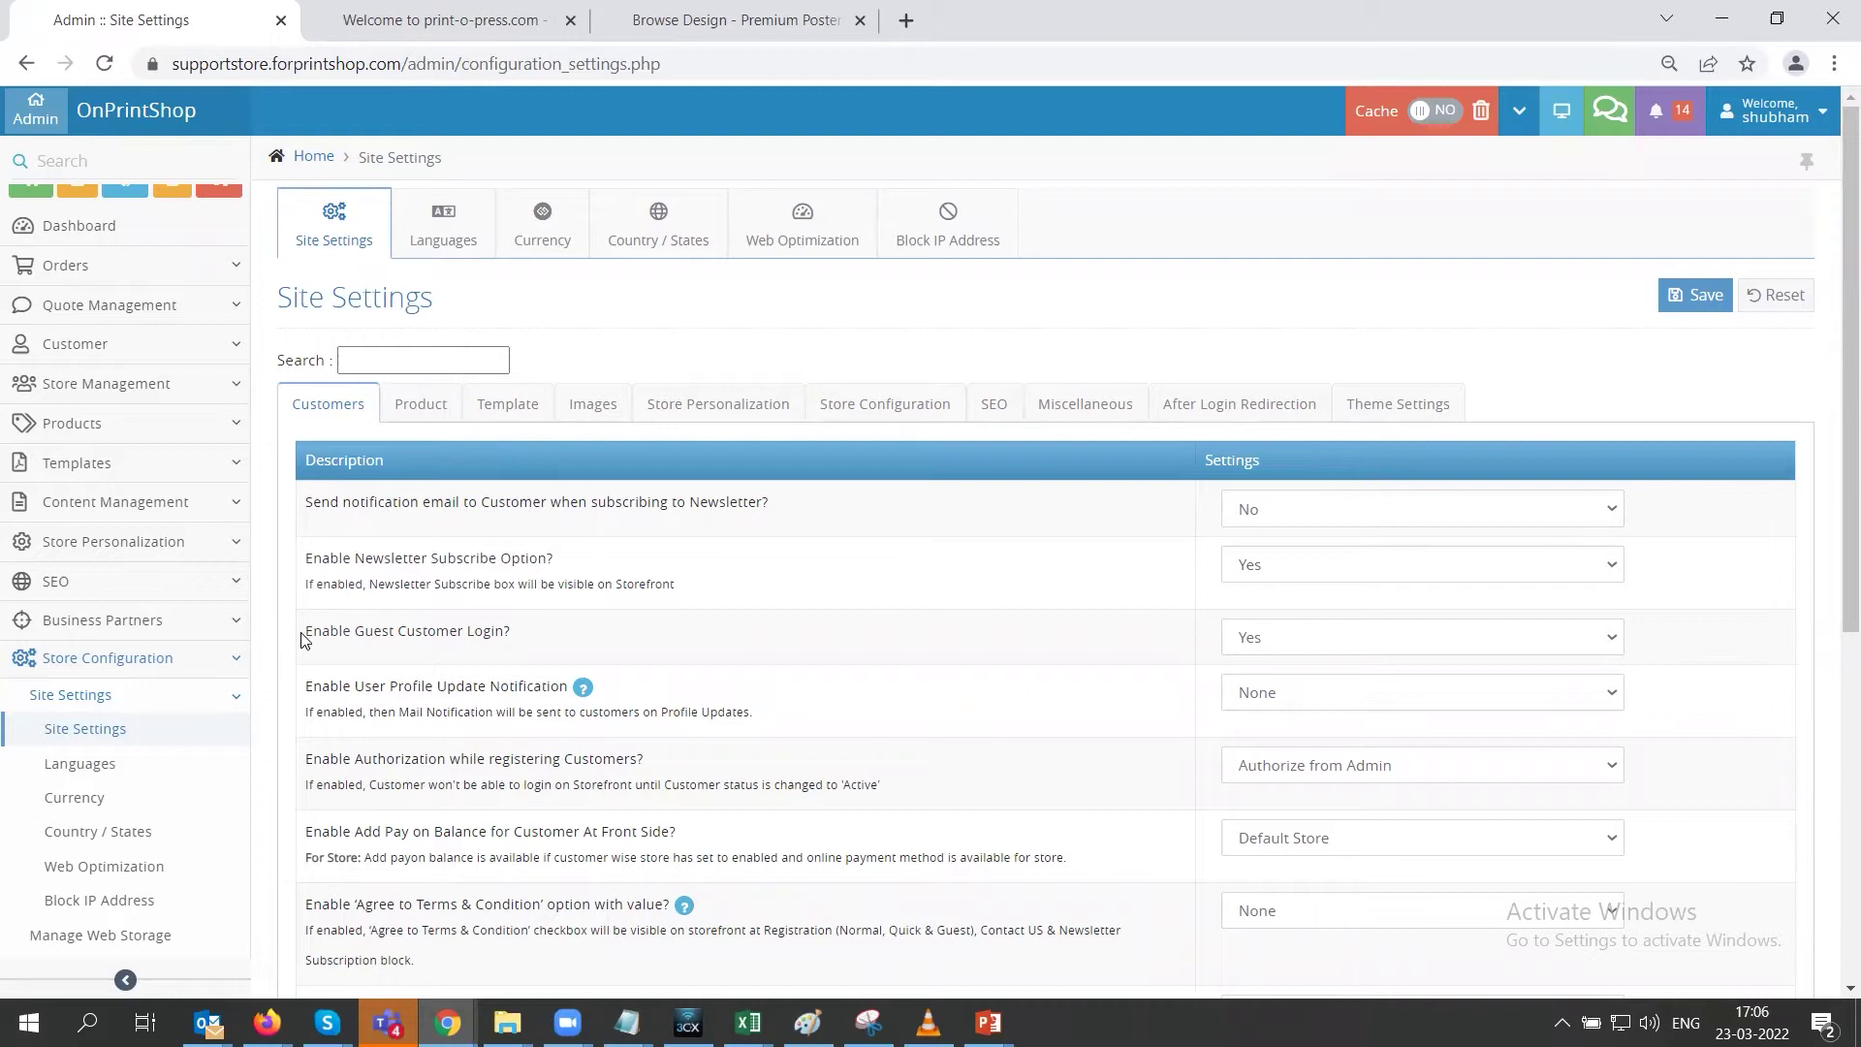
left_click_drag(305, 635, 505, 635)
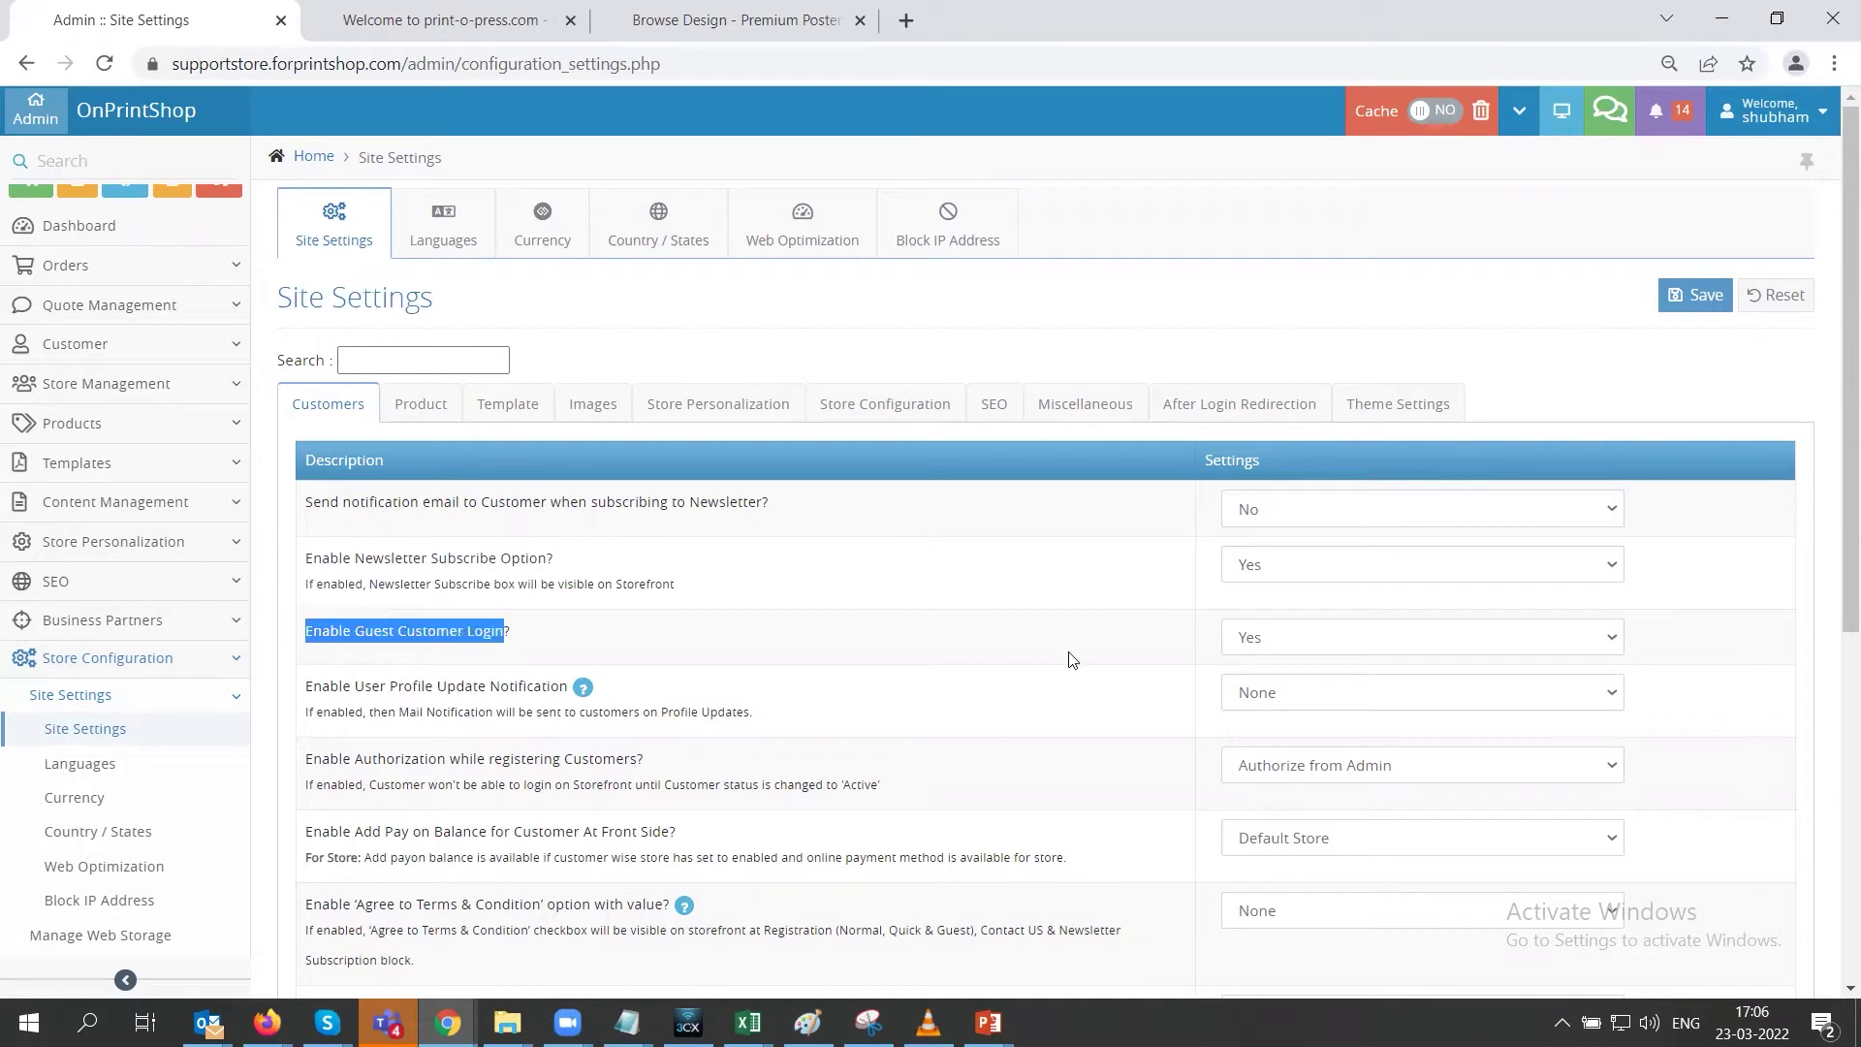
left_click(1250, 640)
left_click(1266, 669)
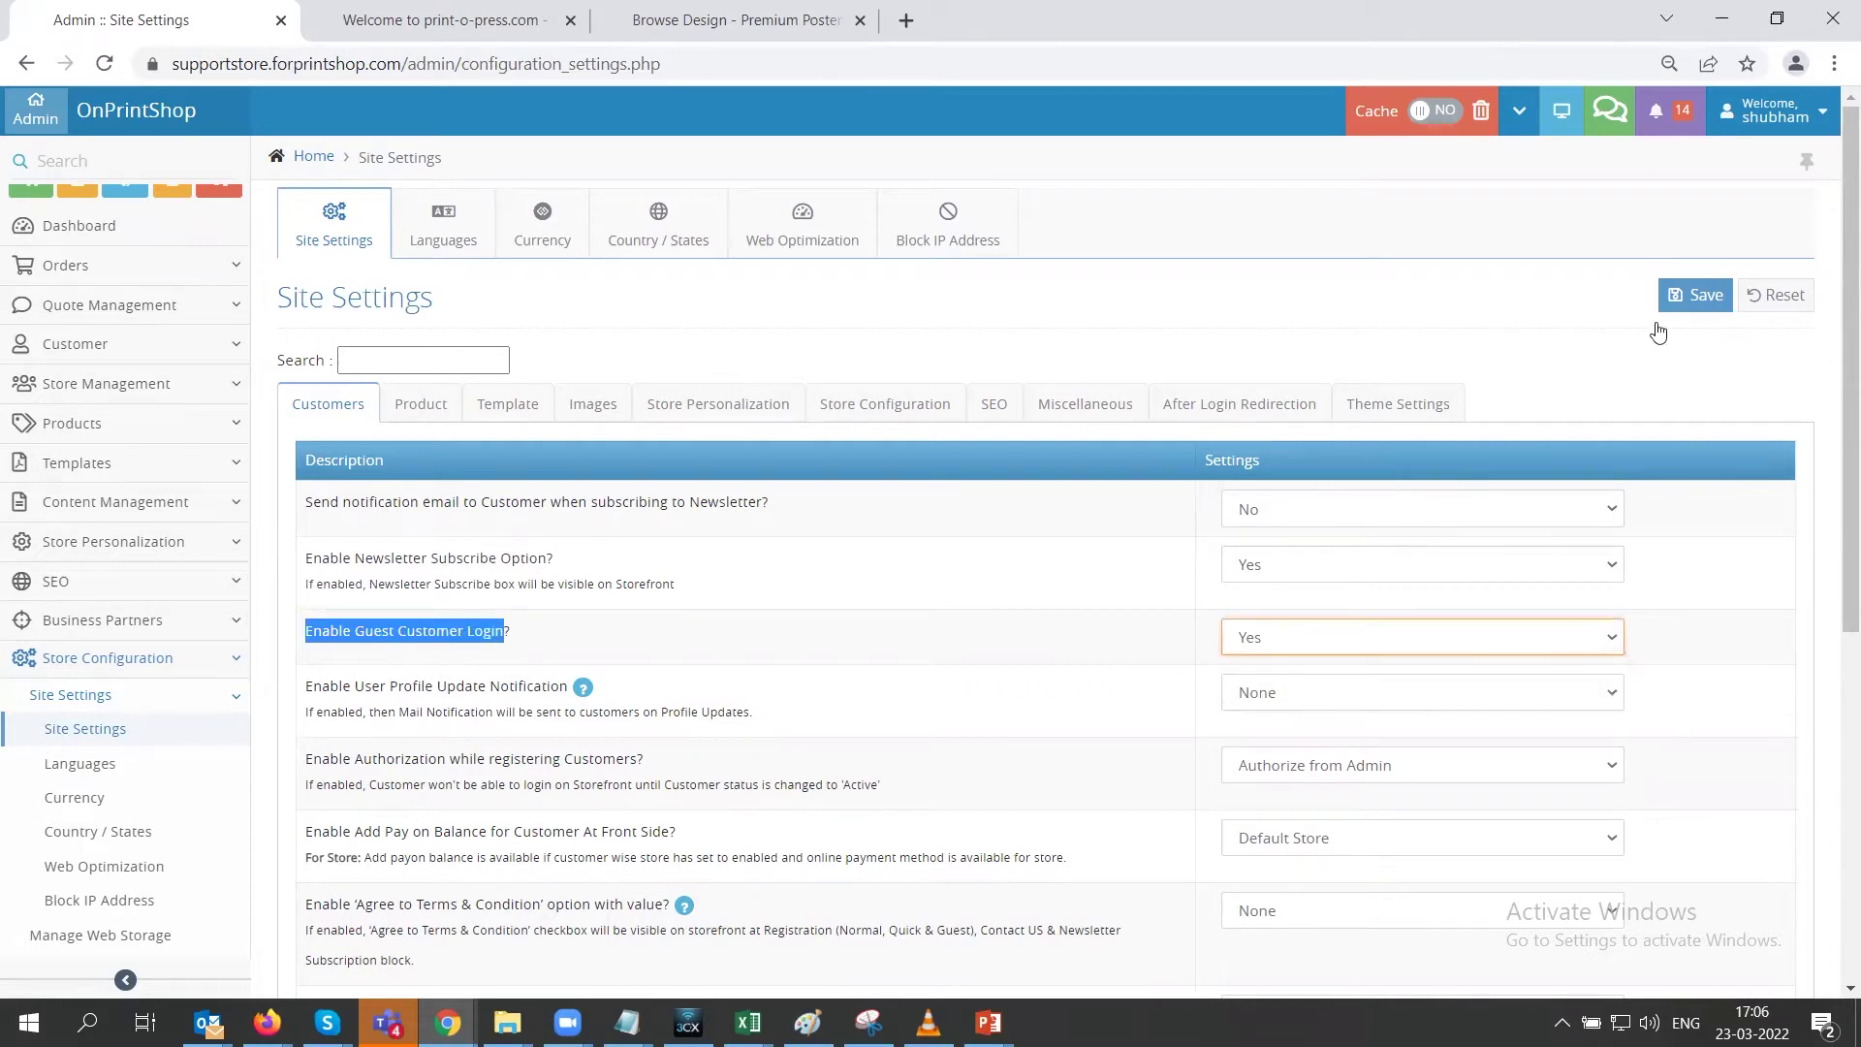
scroll(392, 660, "down", 1)
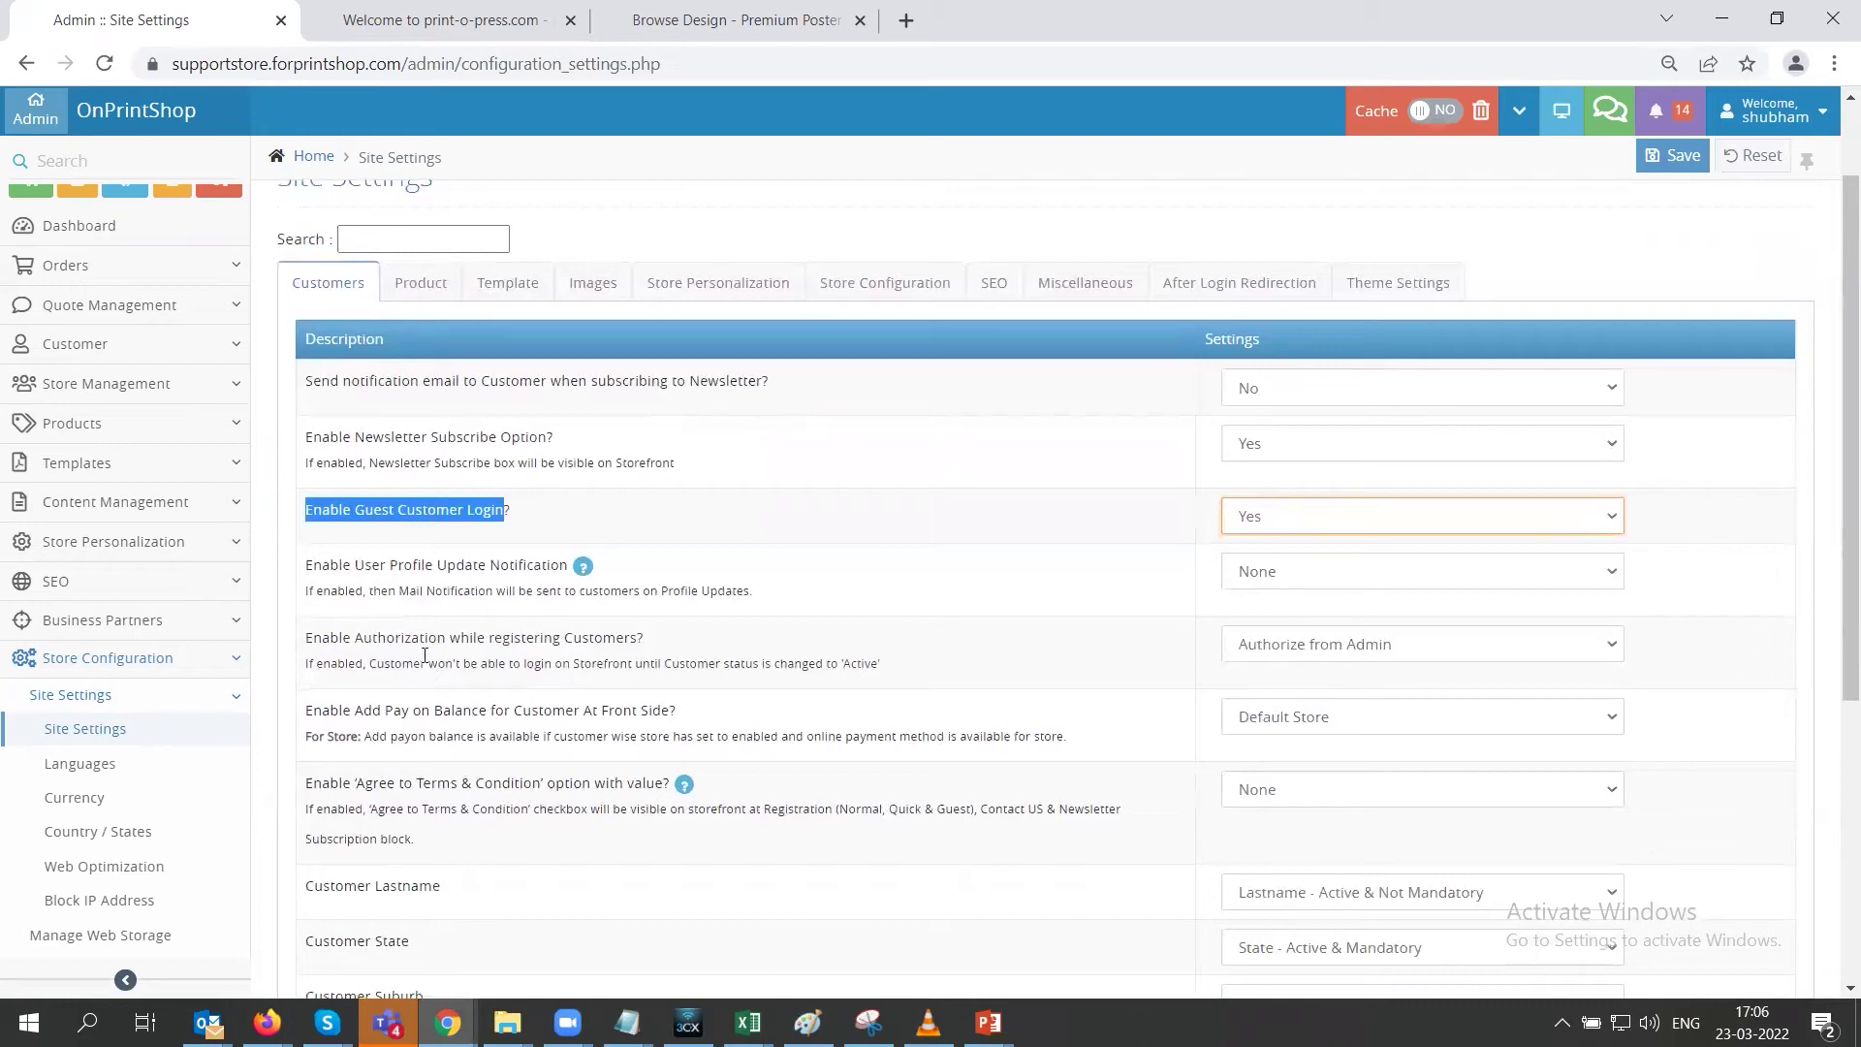
left_click_drag(304, 637, 638, 641)
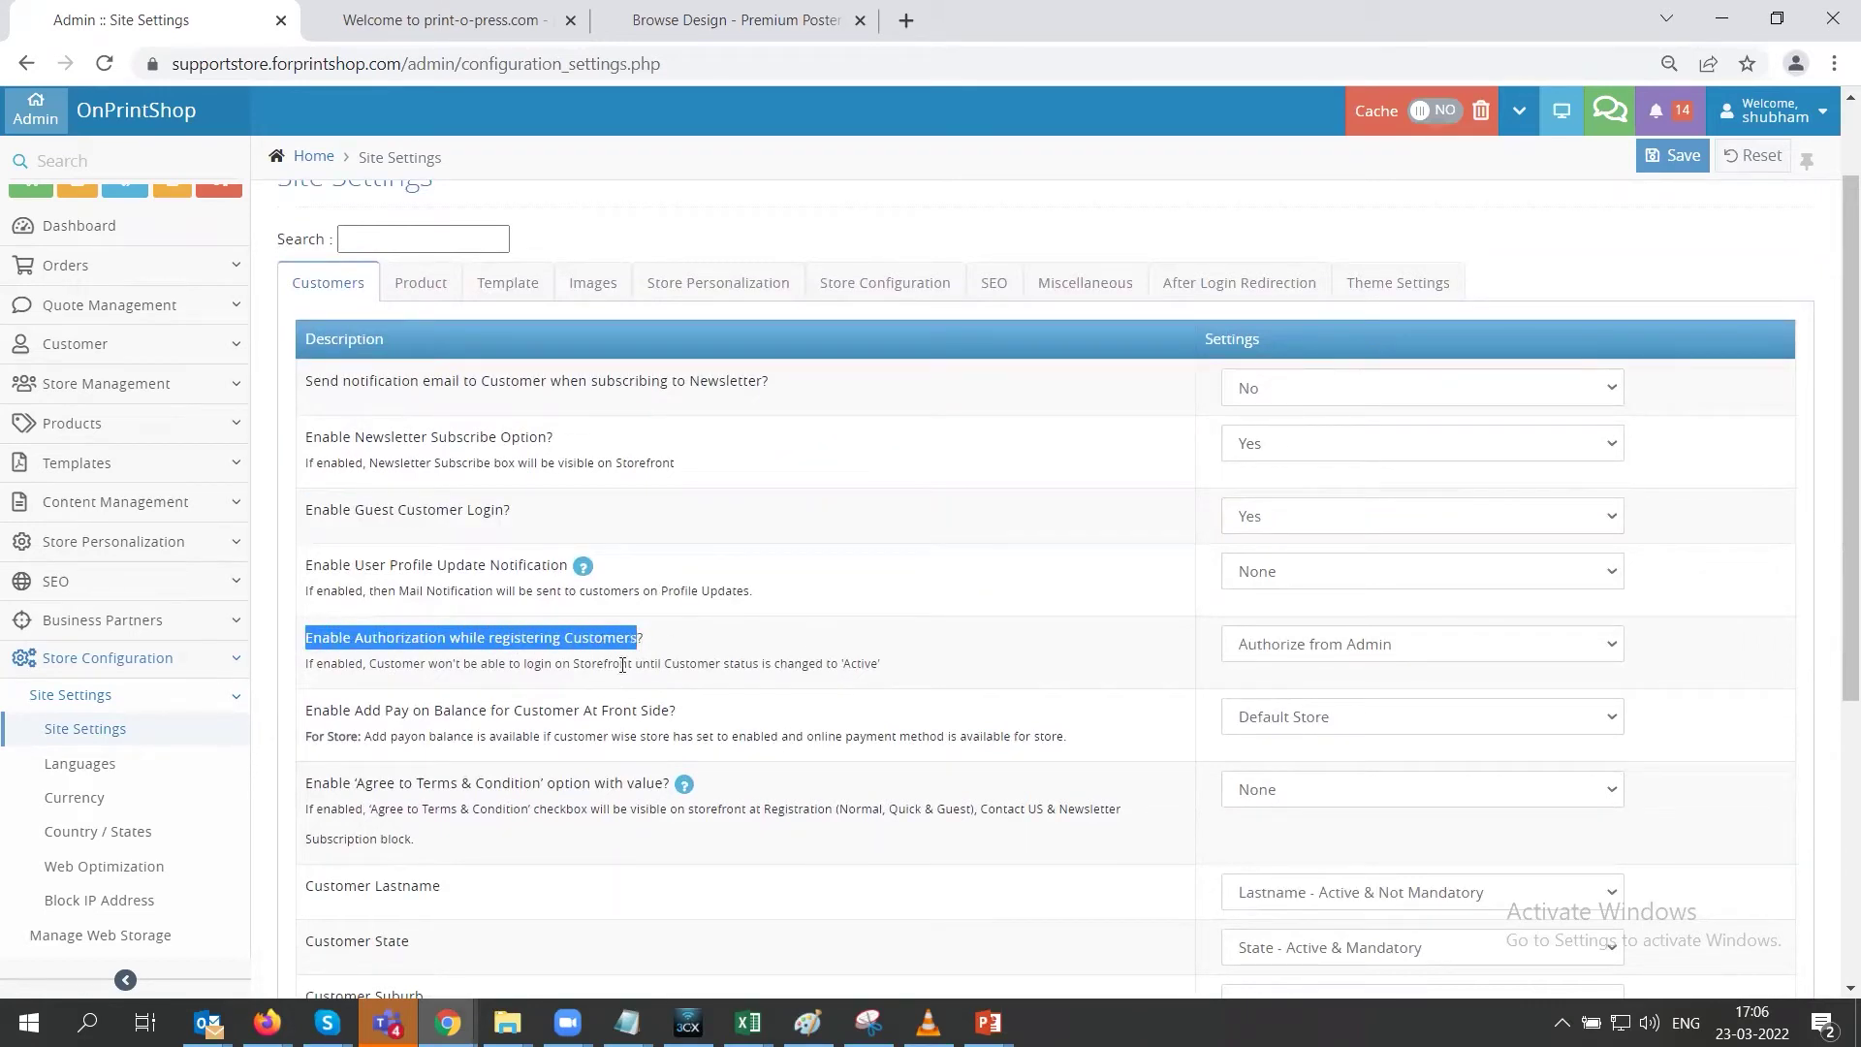
left_click(1296, 645)
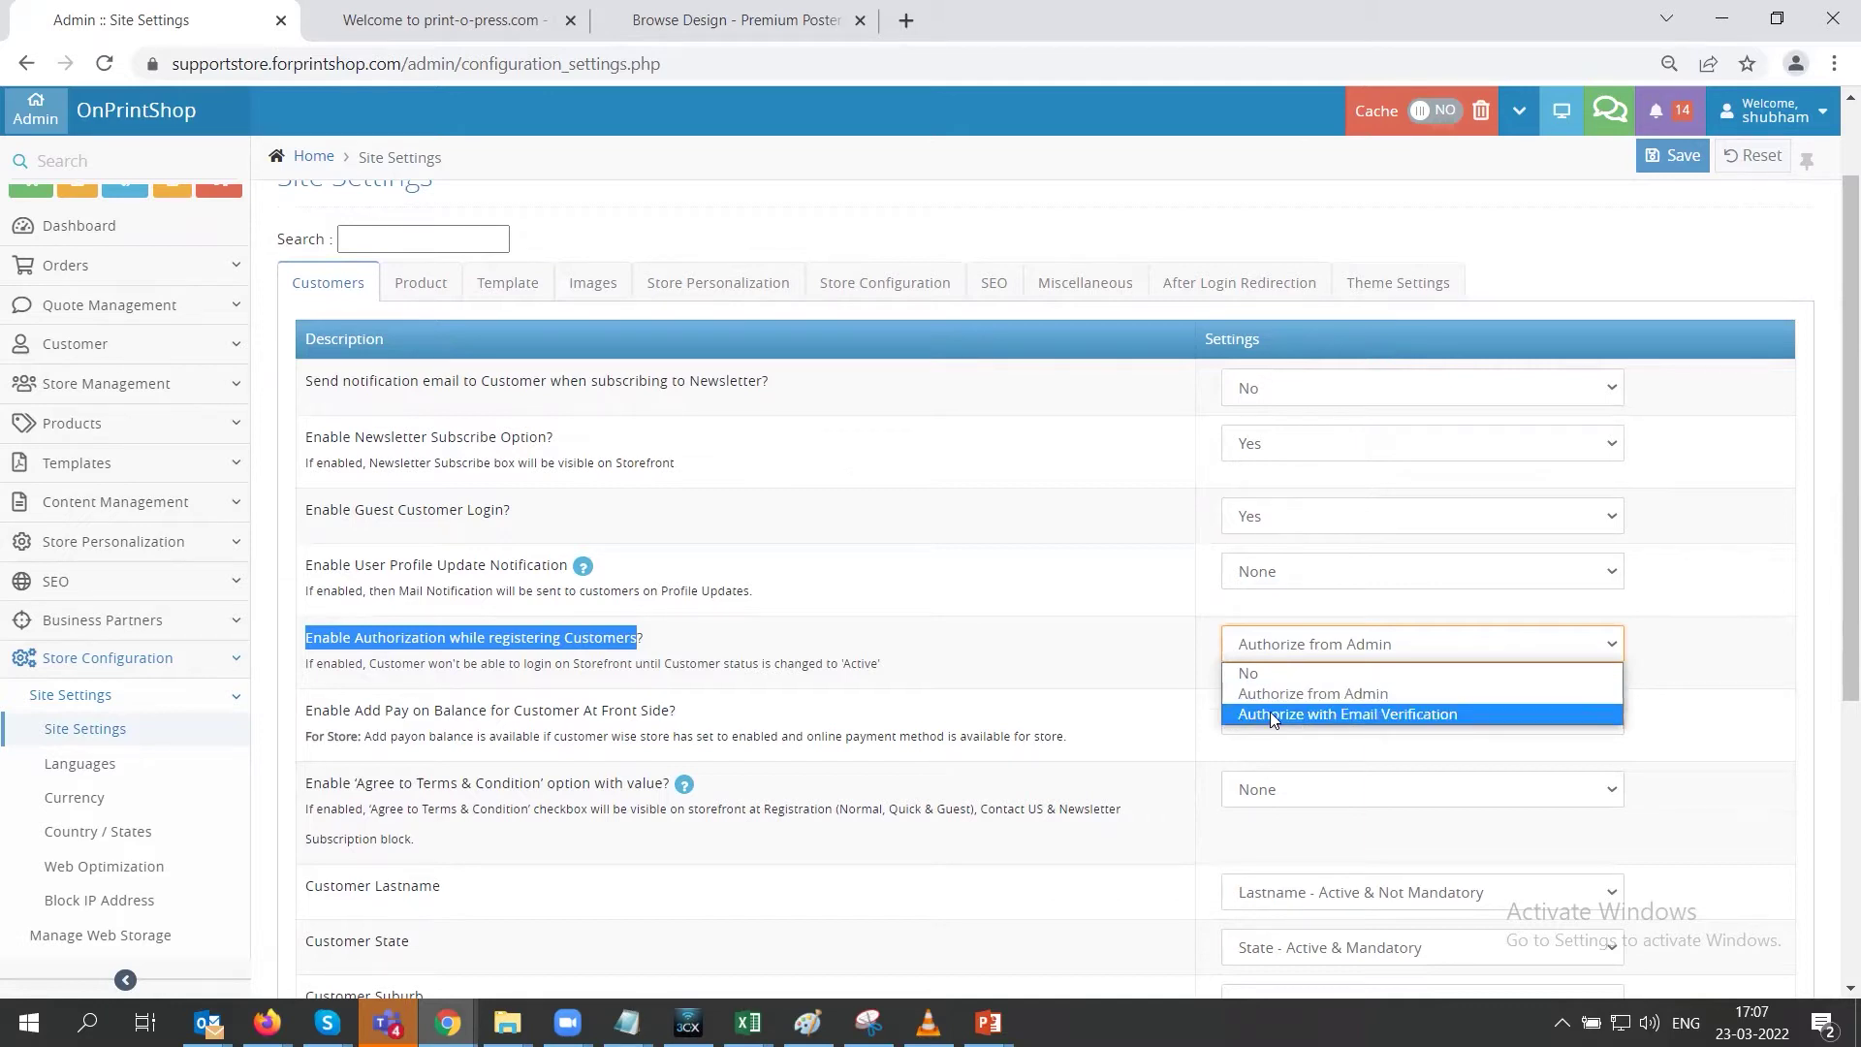
left_click(1104, 669)
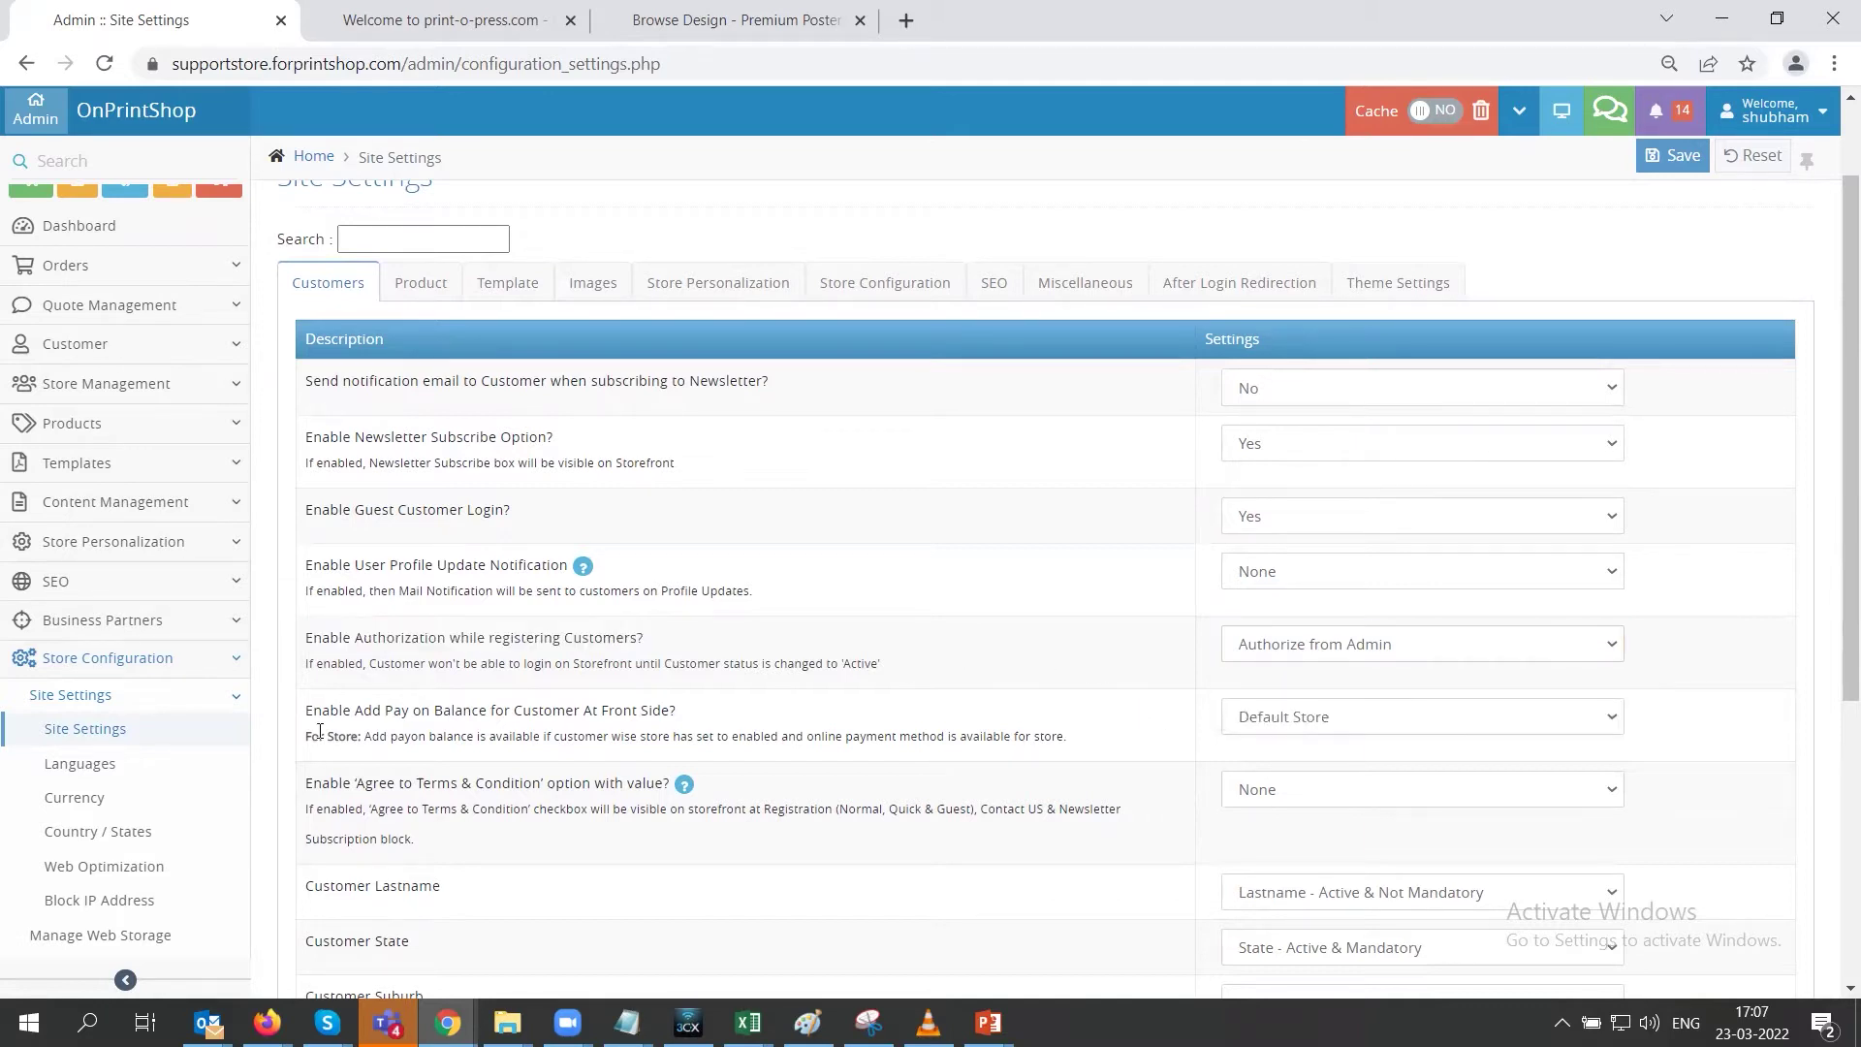
scroll(906, 667, "down", 4)
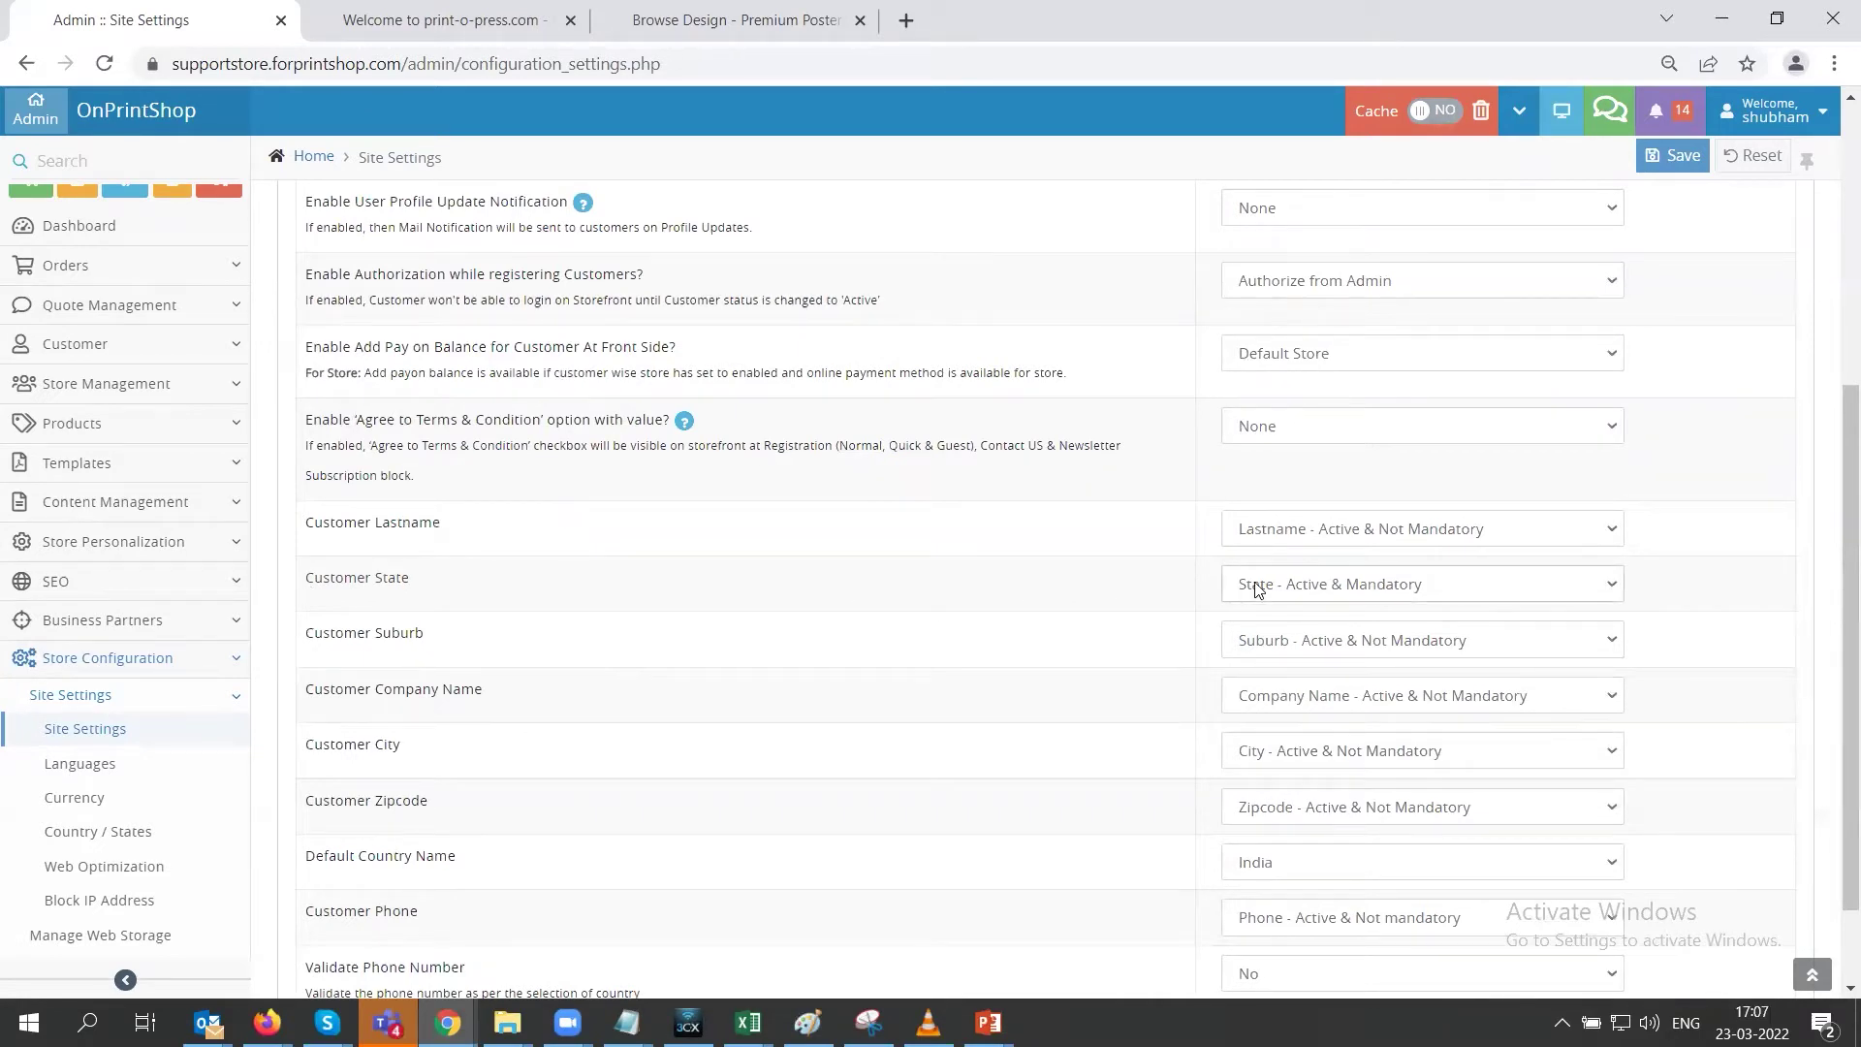
left_click(1373, 587)
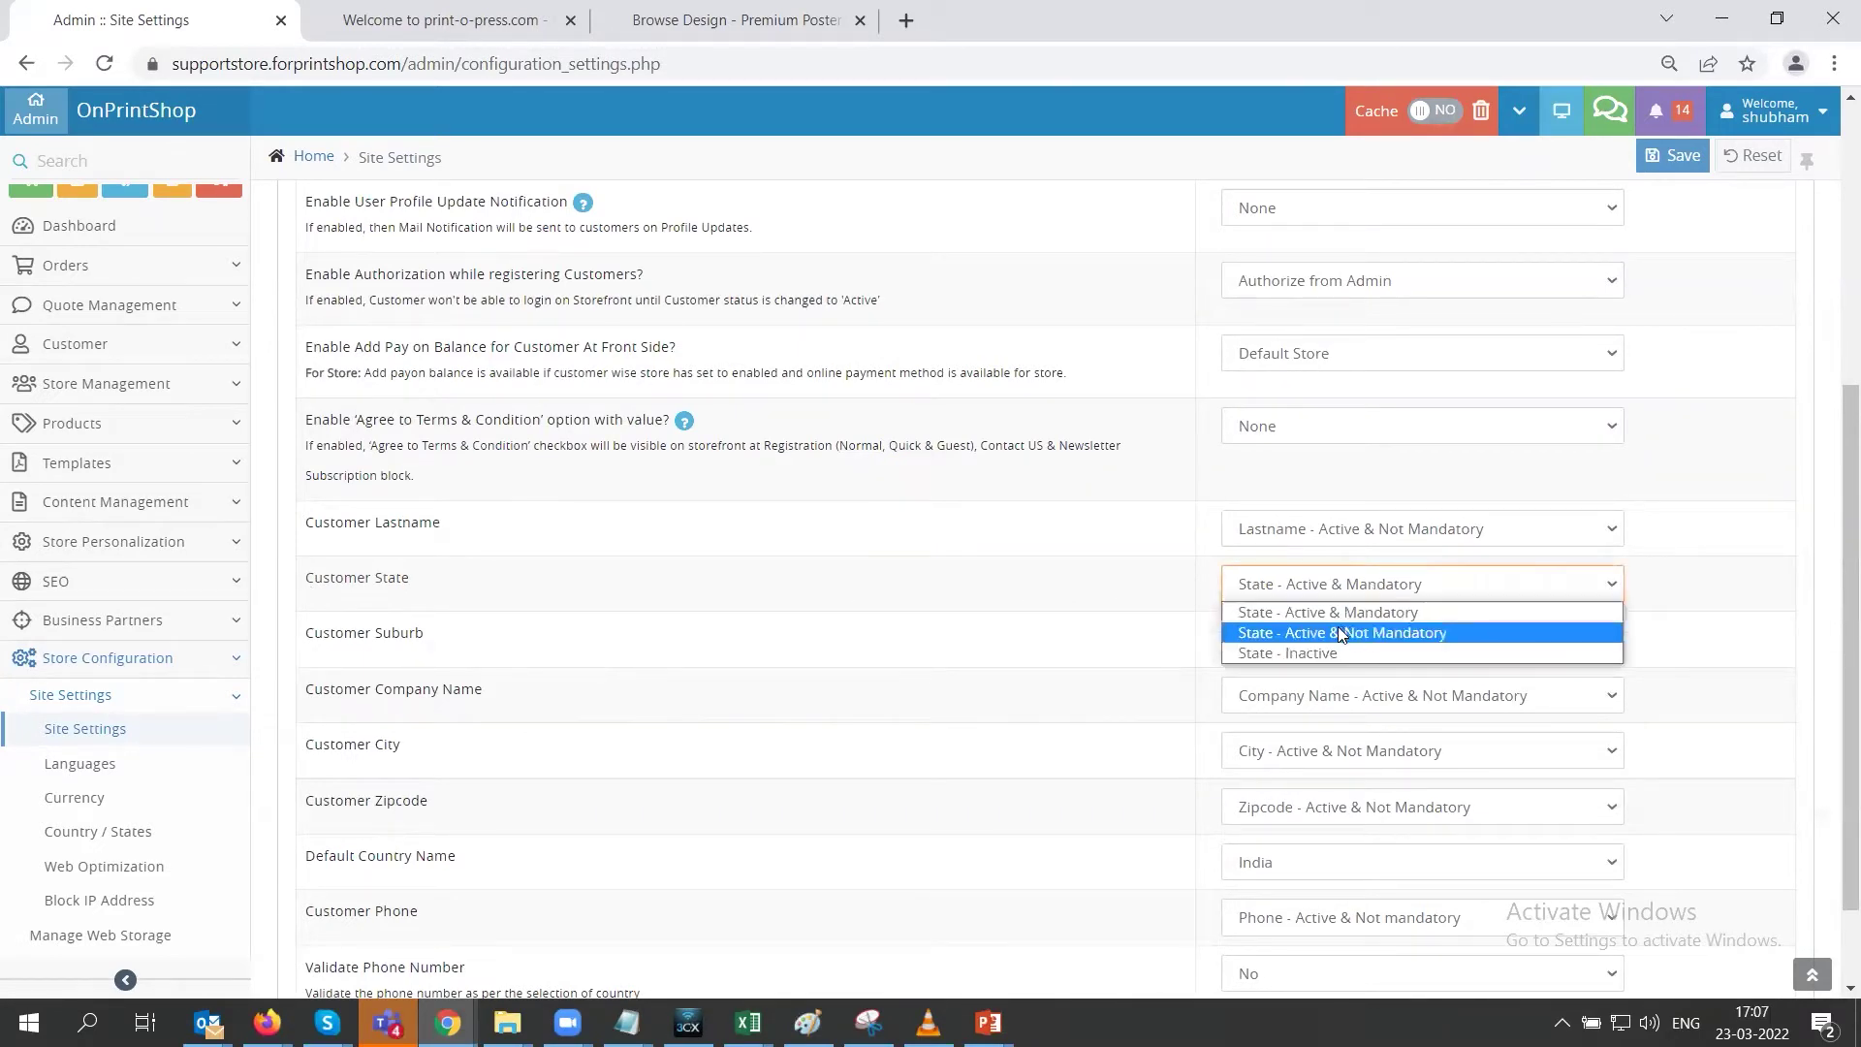
left_click(1042, 586)
scroll(911, 630, "down", 1)
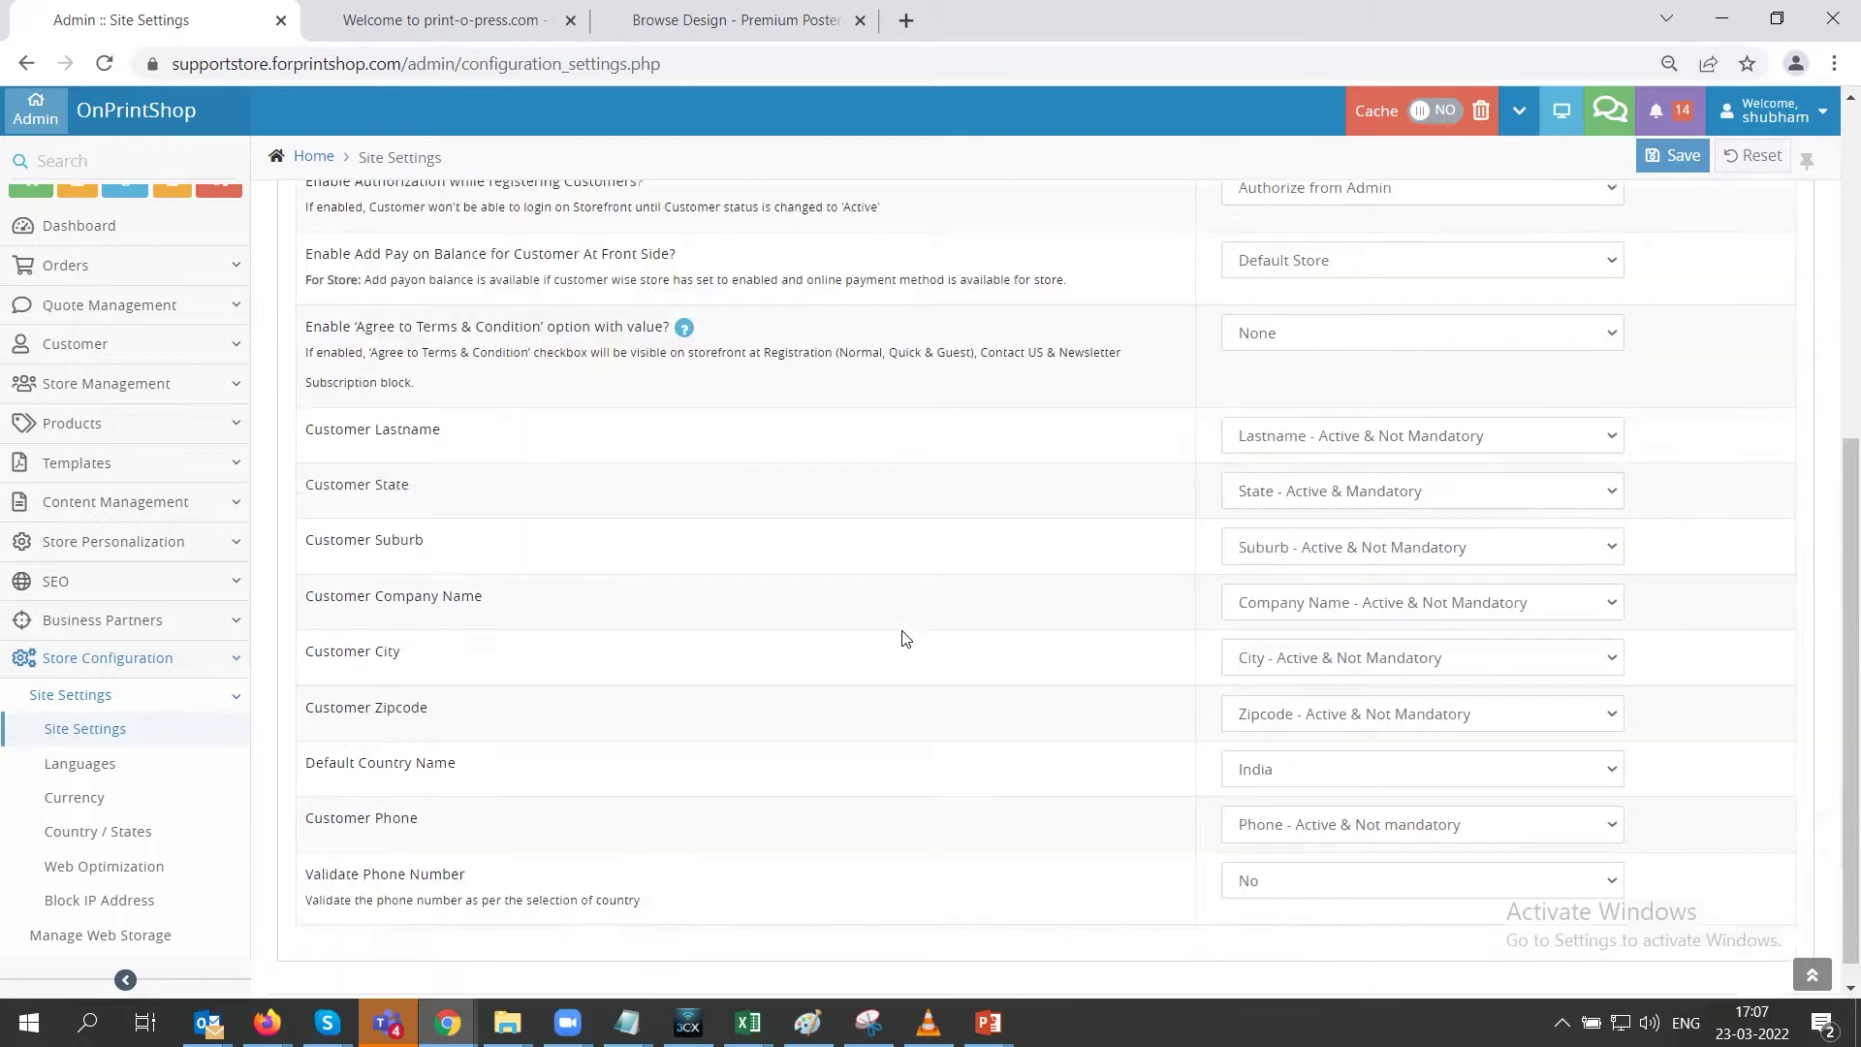
scroll(902, 638, "up", 5)
scroll(451, 419, "up", 2)
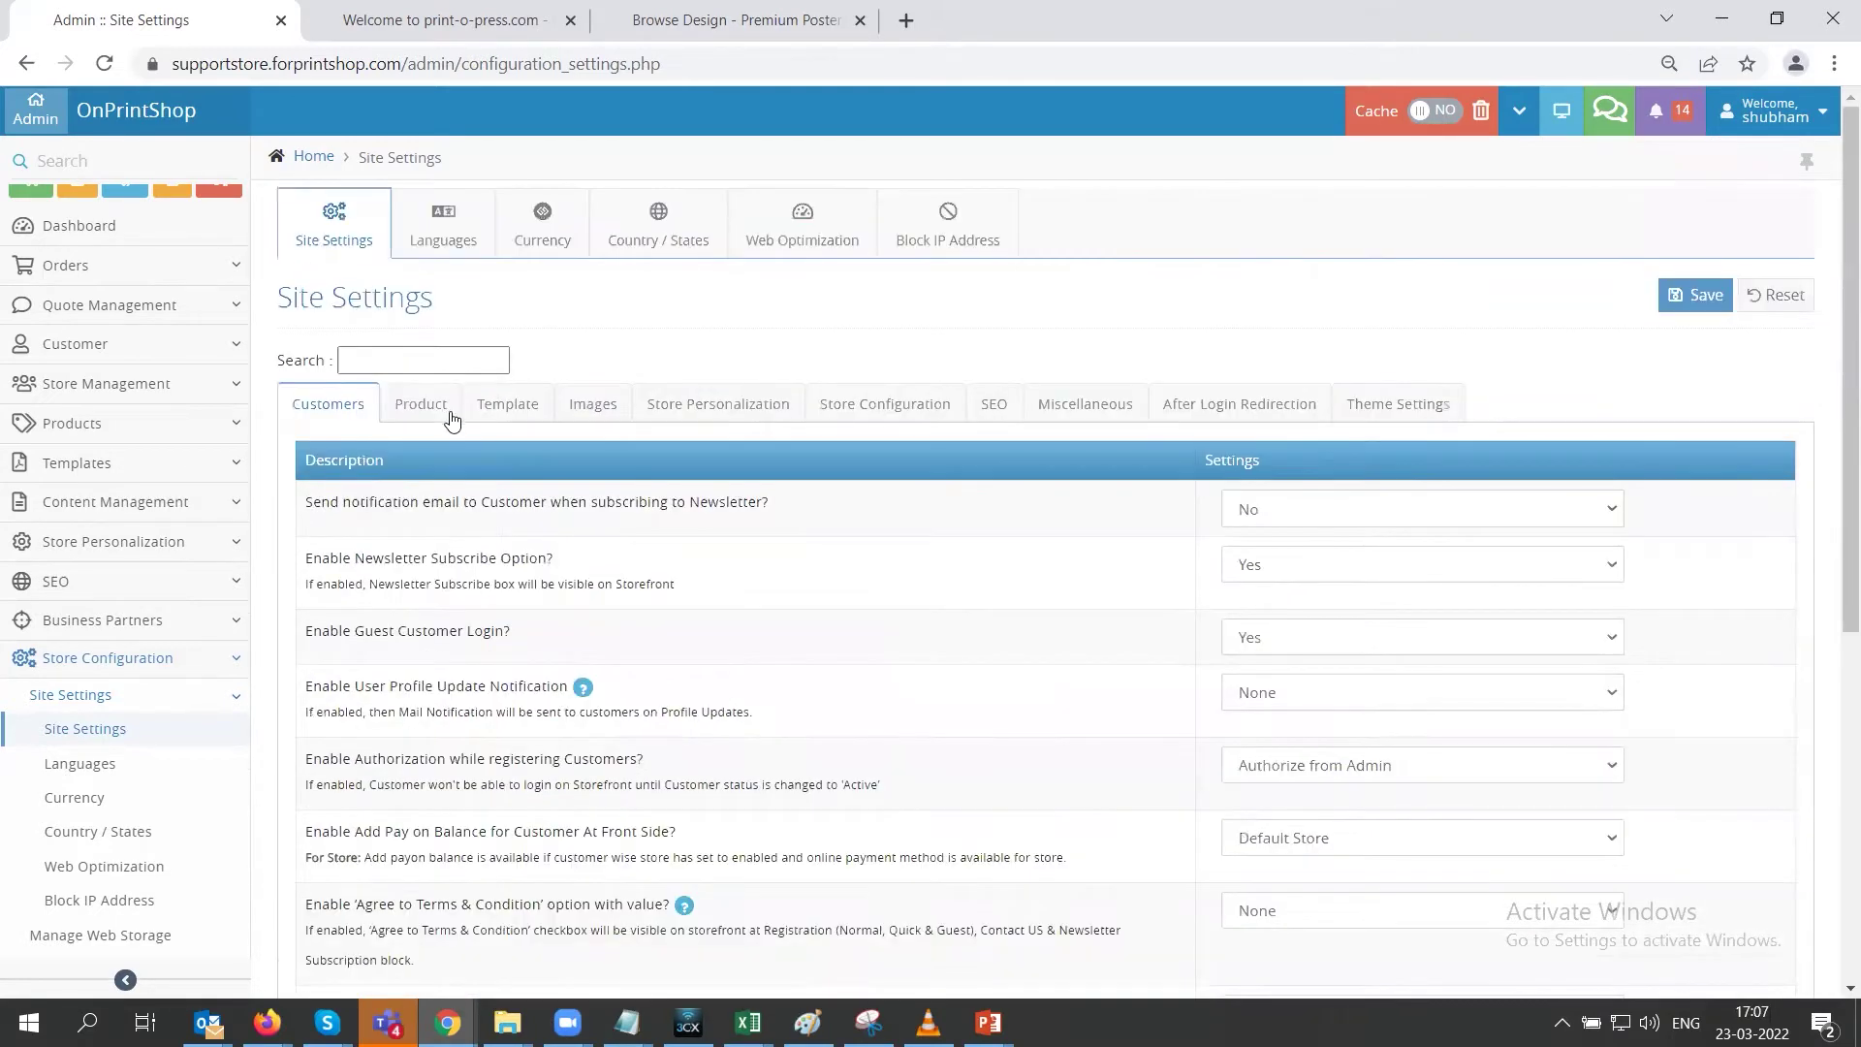
Open the Product settings and check the product size measurement unit, leaving it at CM
left_click(447, 415)
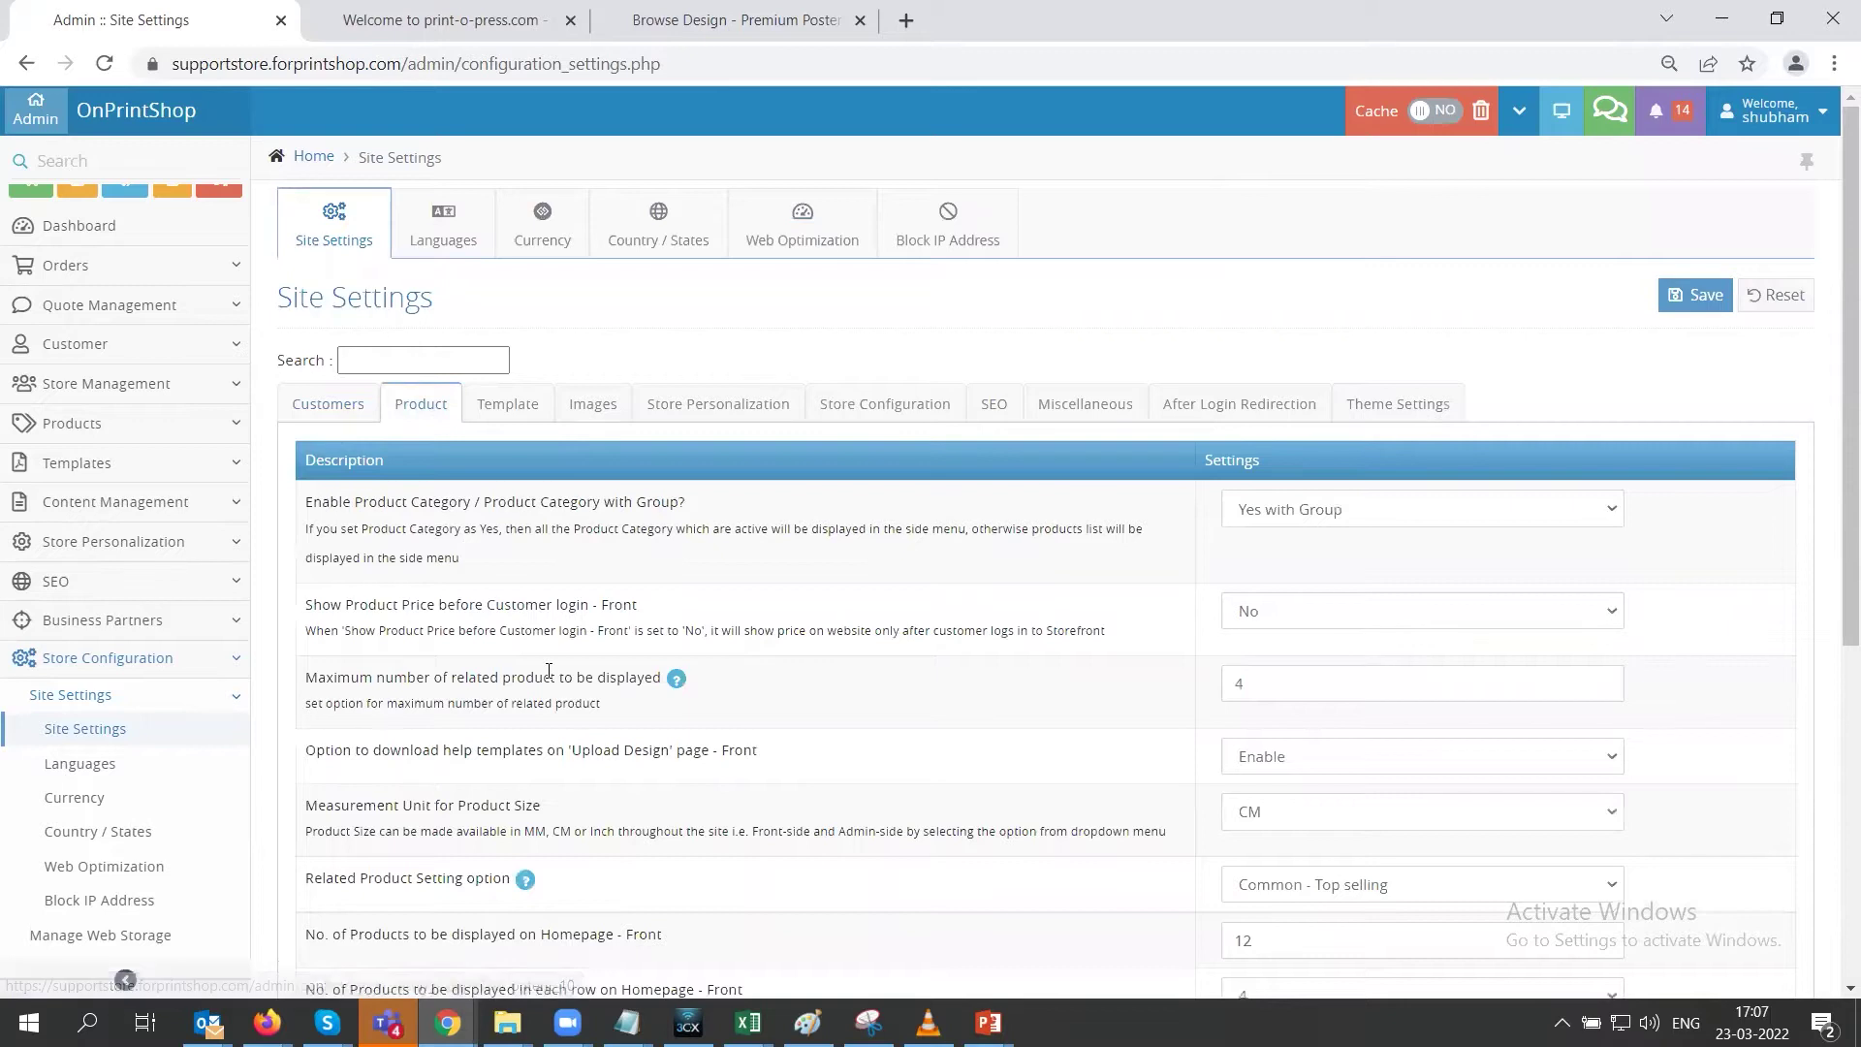
scroll(536, 635, "down", 1)
scroll(537, 623, "down", 1)
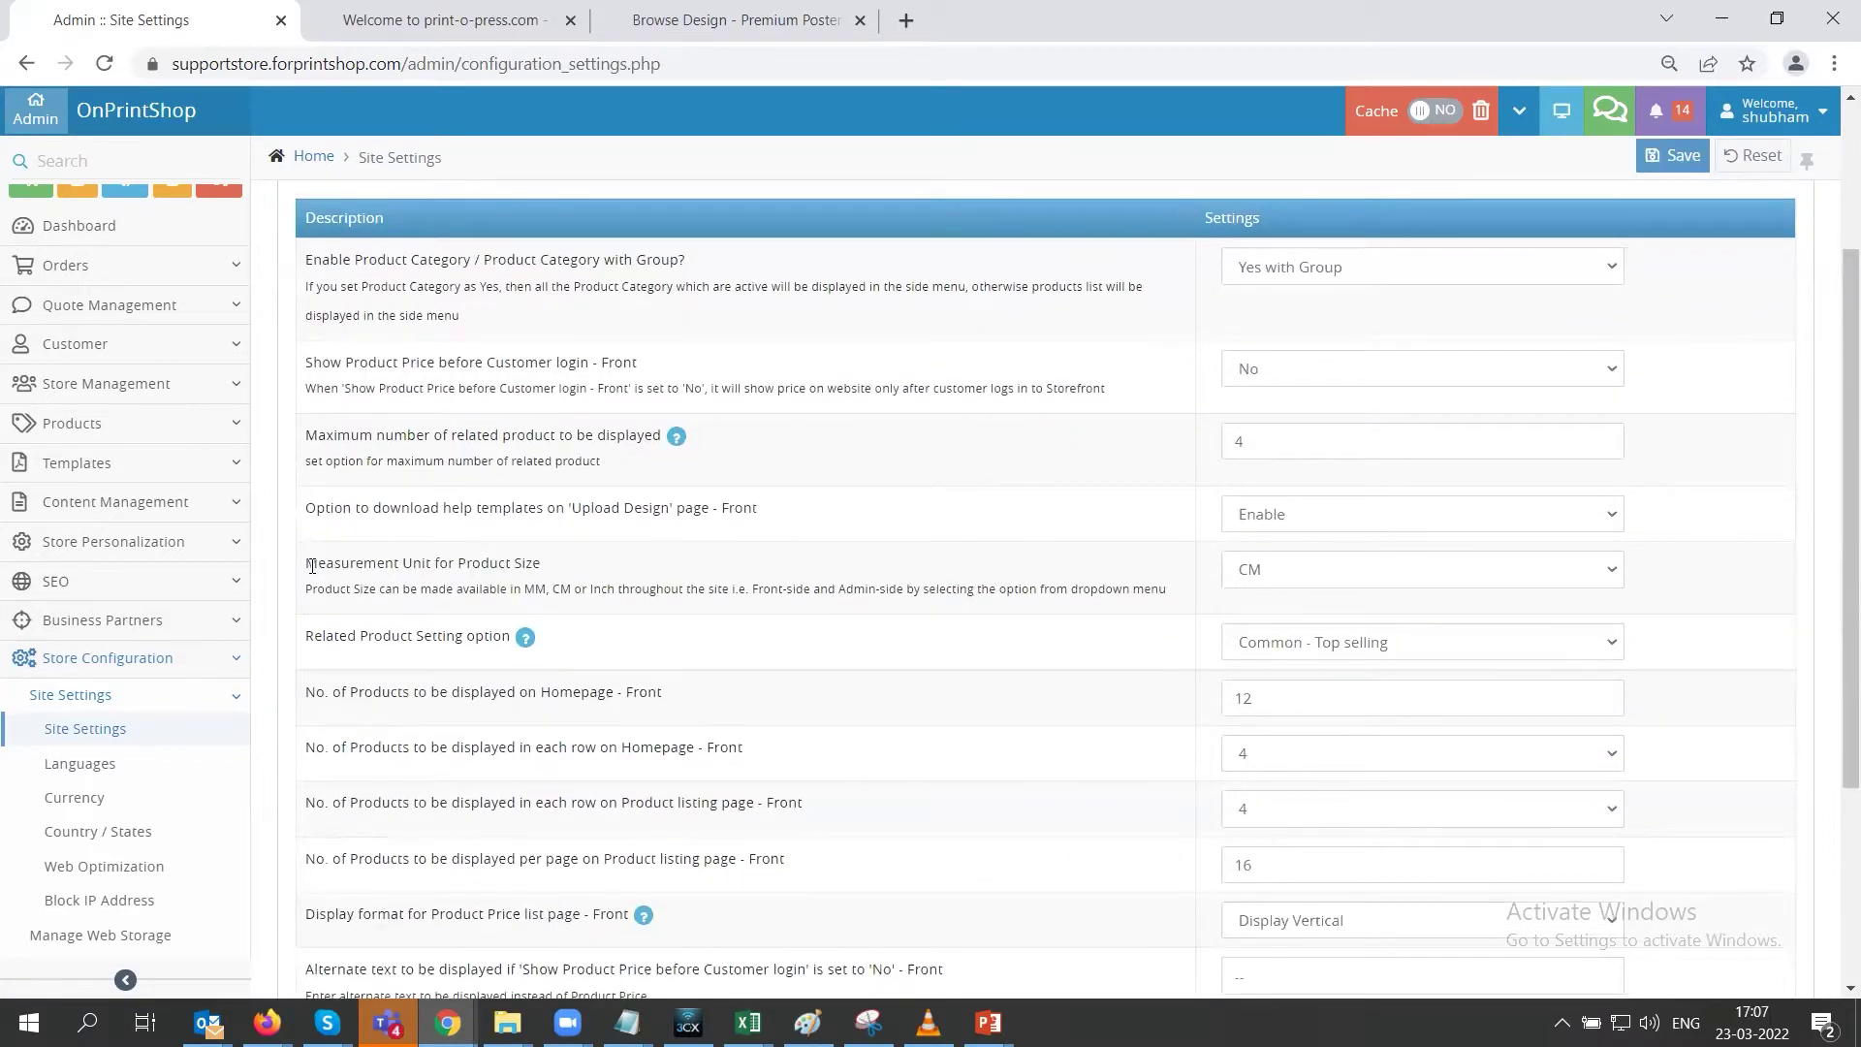
left_click_drag(332, 559, 557, 568)
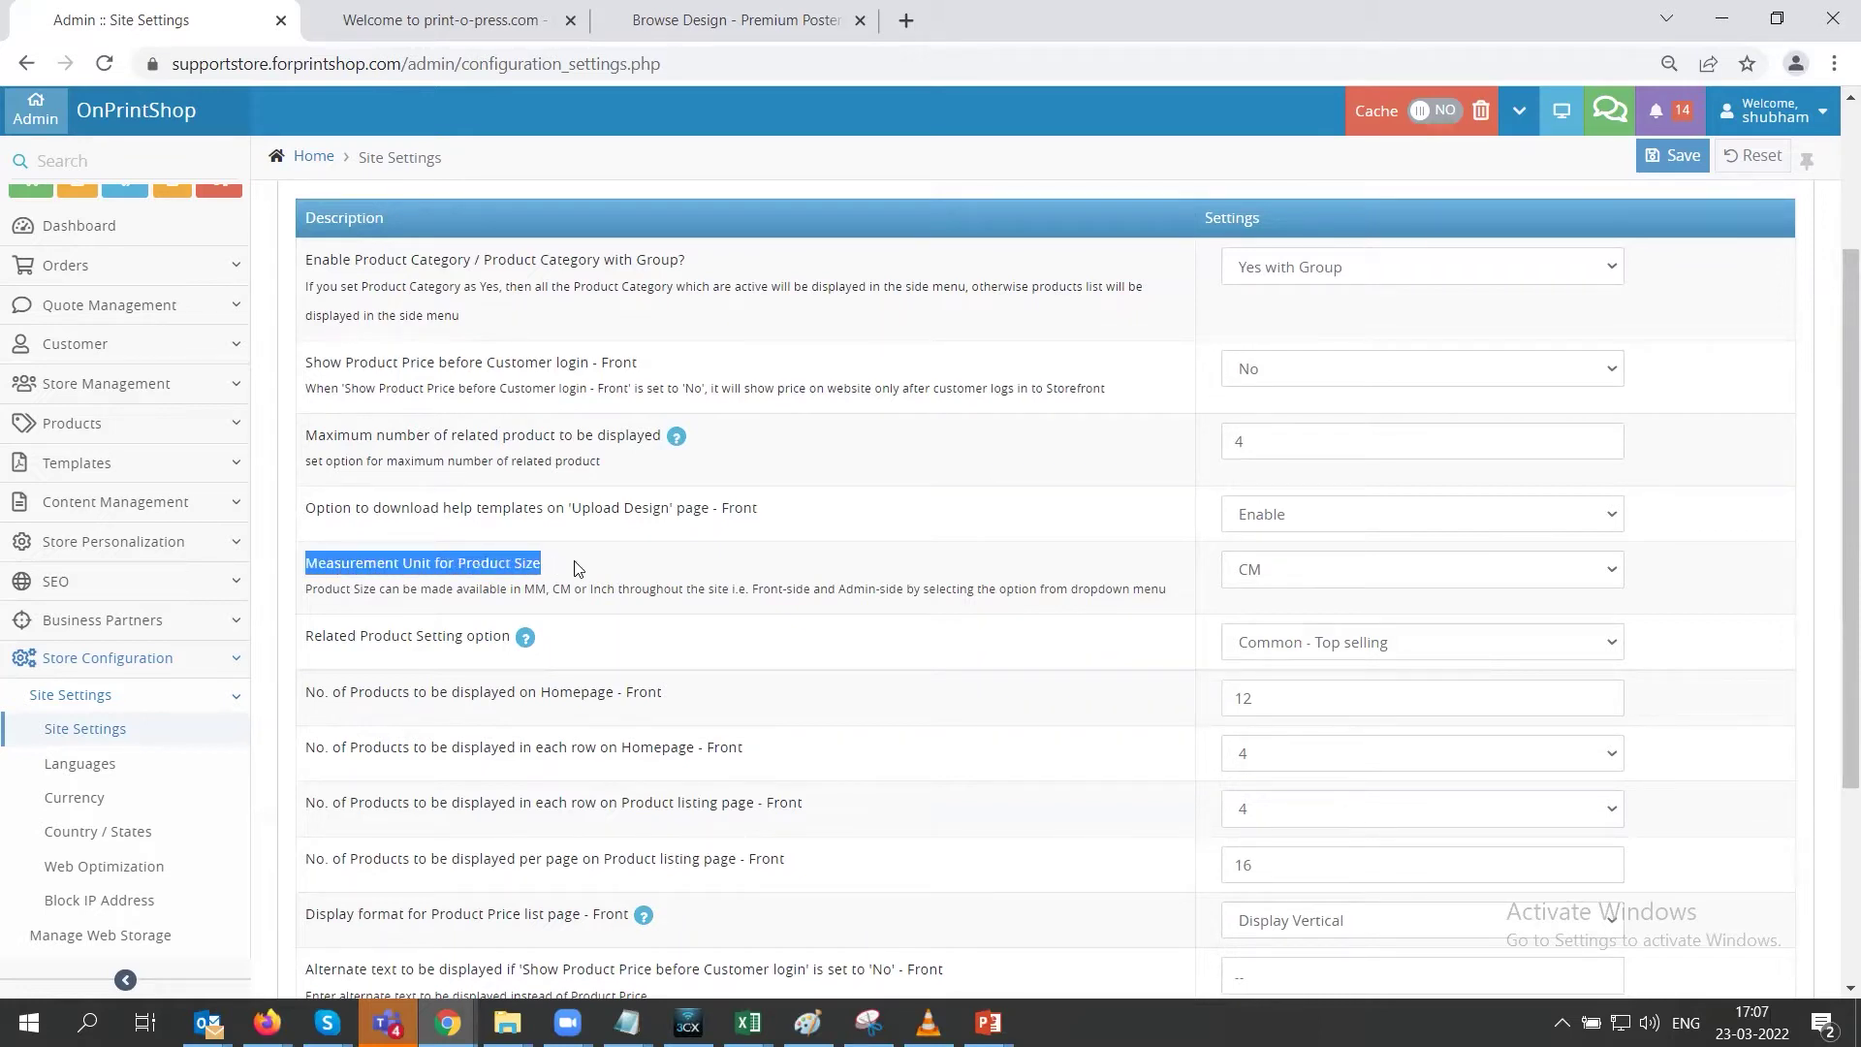
left_click(1275, 573)
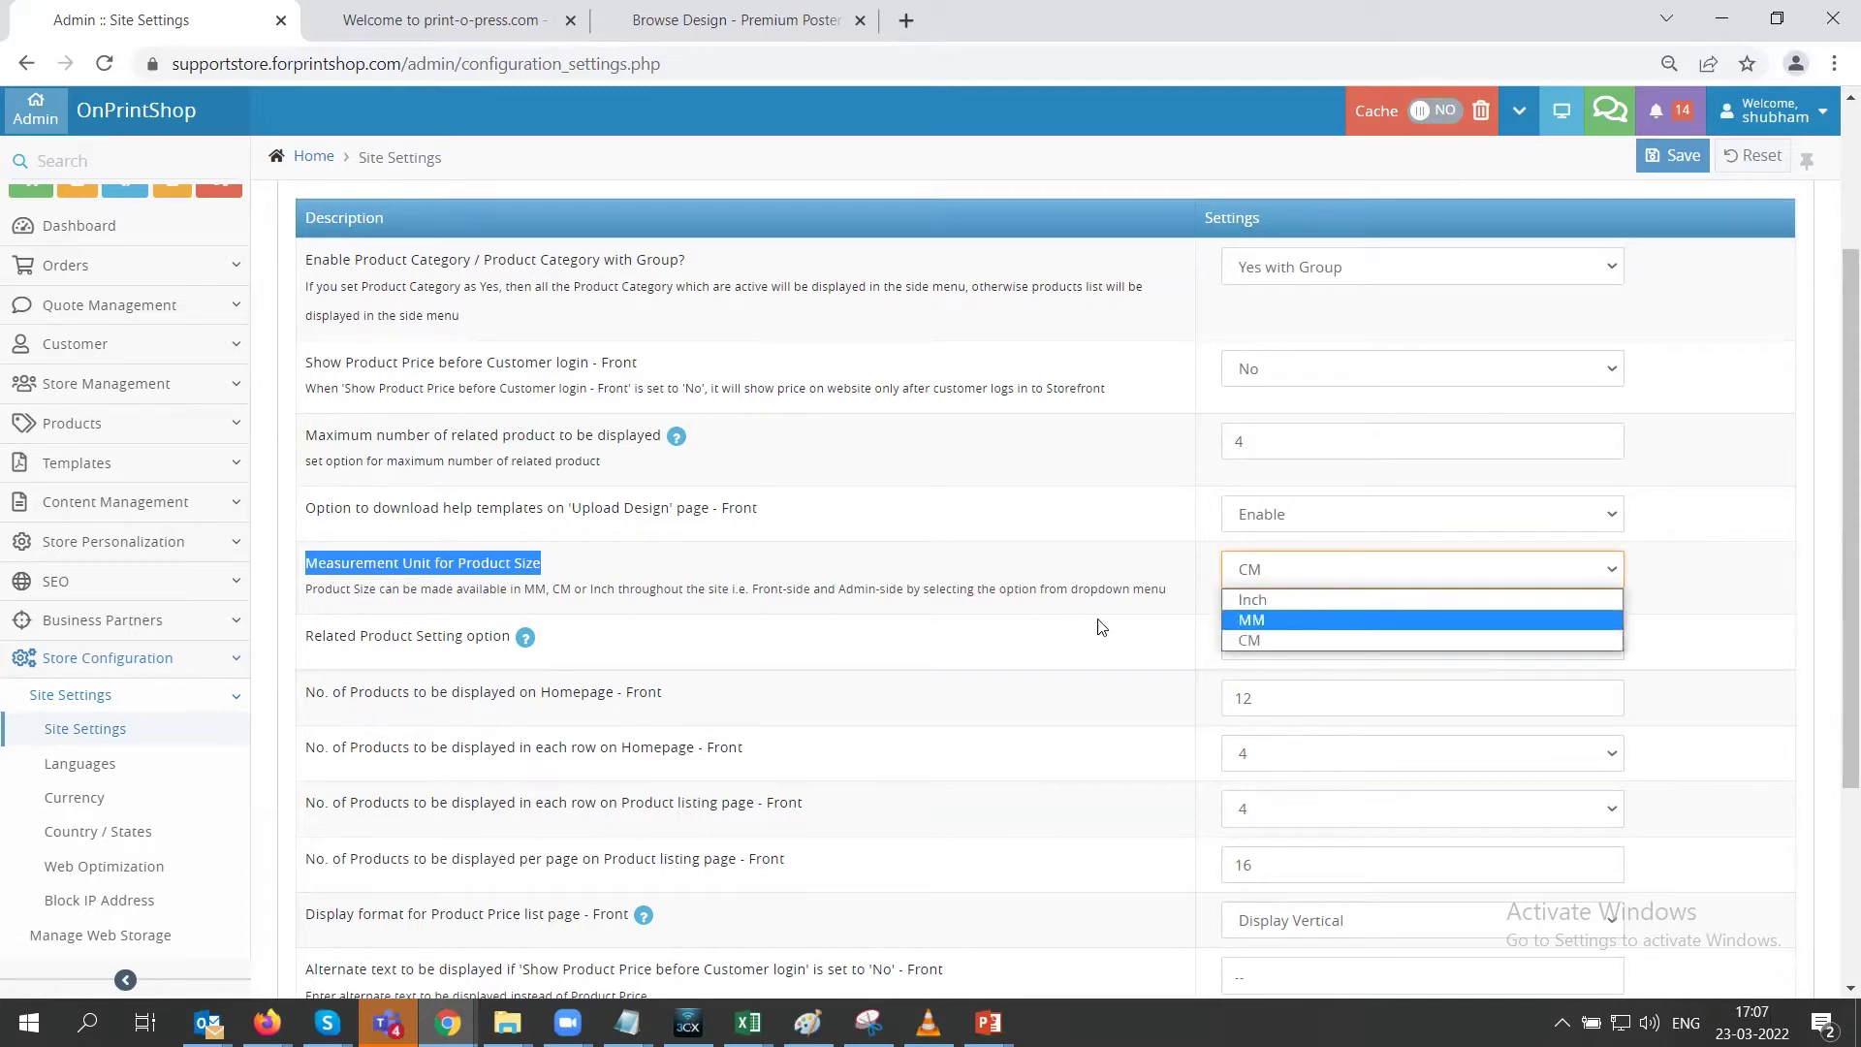
left_click(1021, 597)
Change 'No. of Products to be displayed on Homepage - Front' from 12 to 8 and save
scroll(720, 625, "down", 1)
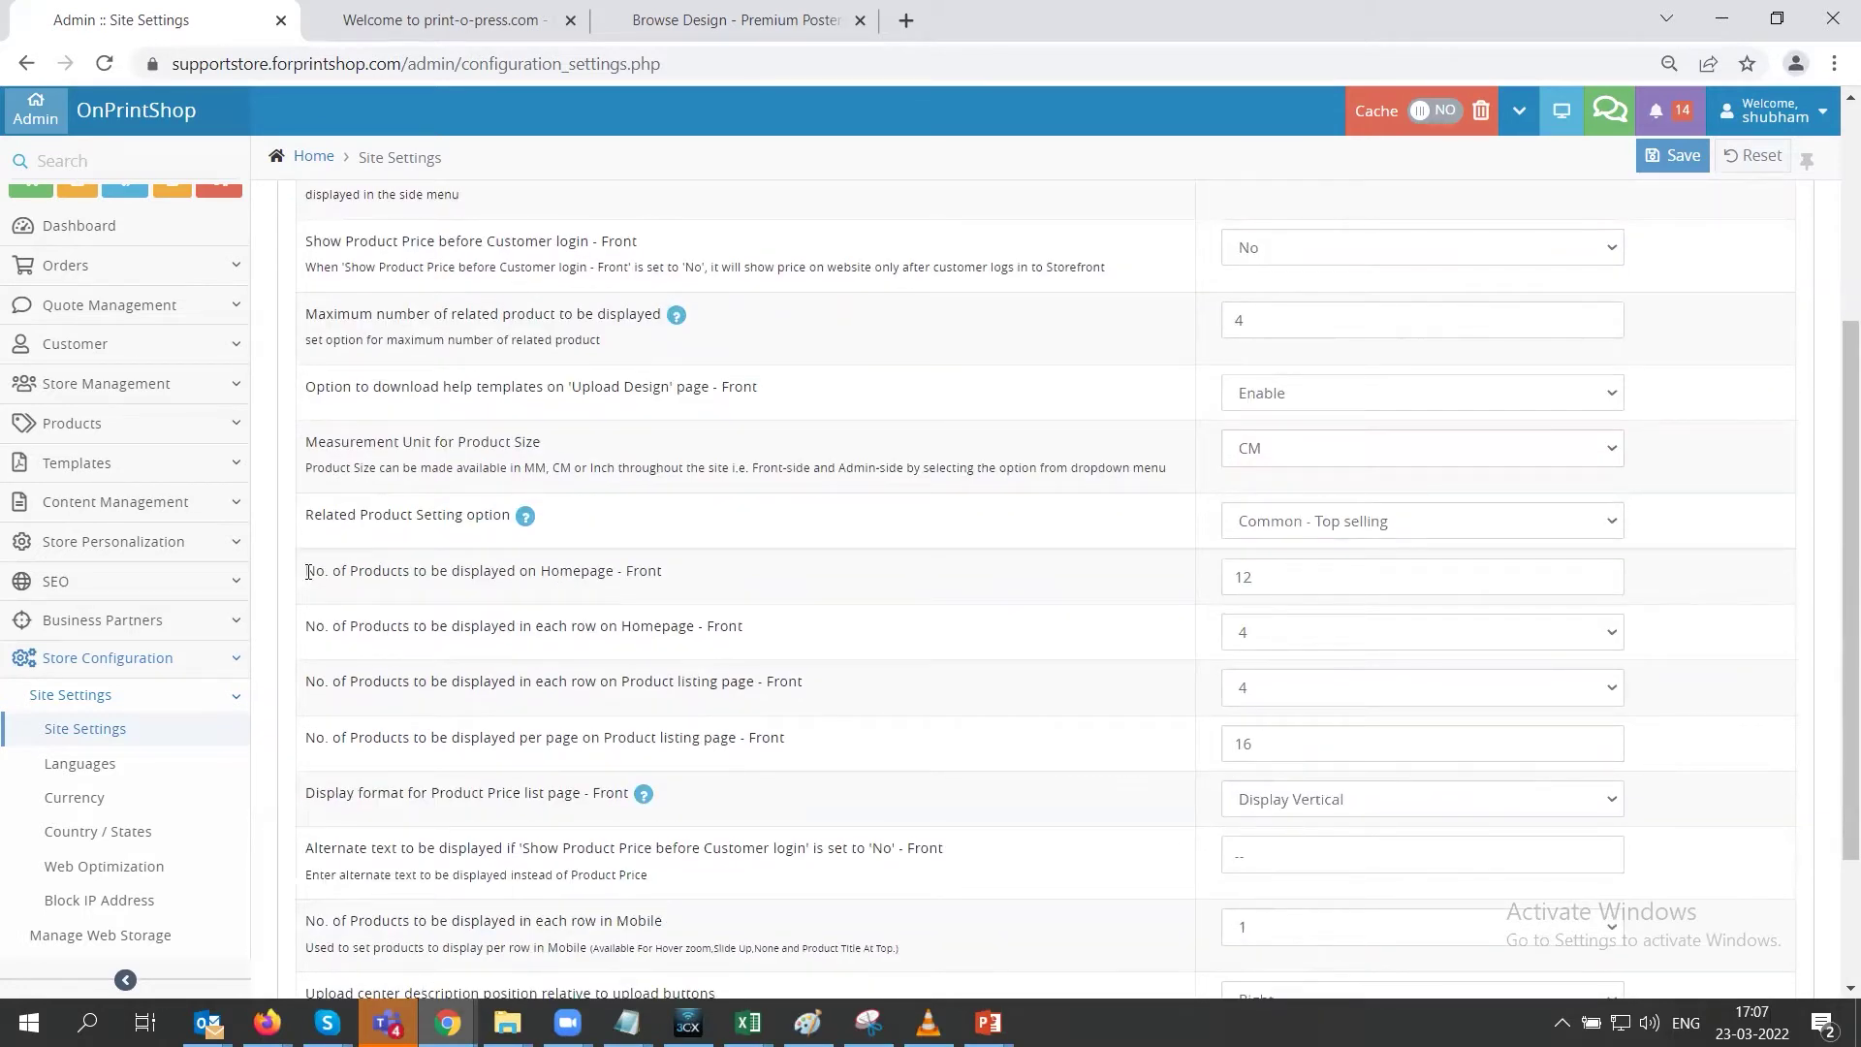
double_click(1249, 577)
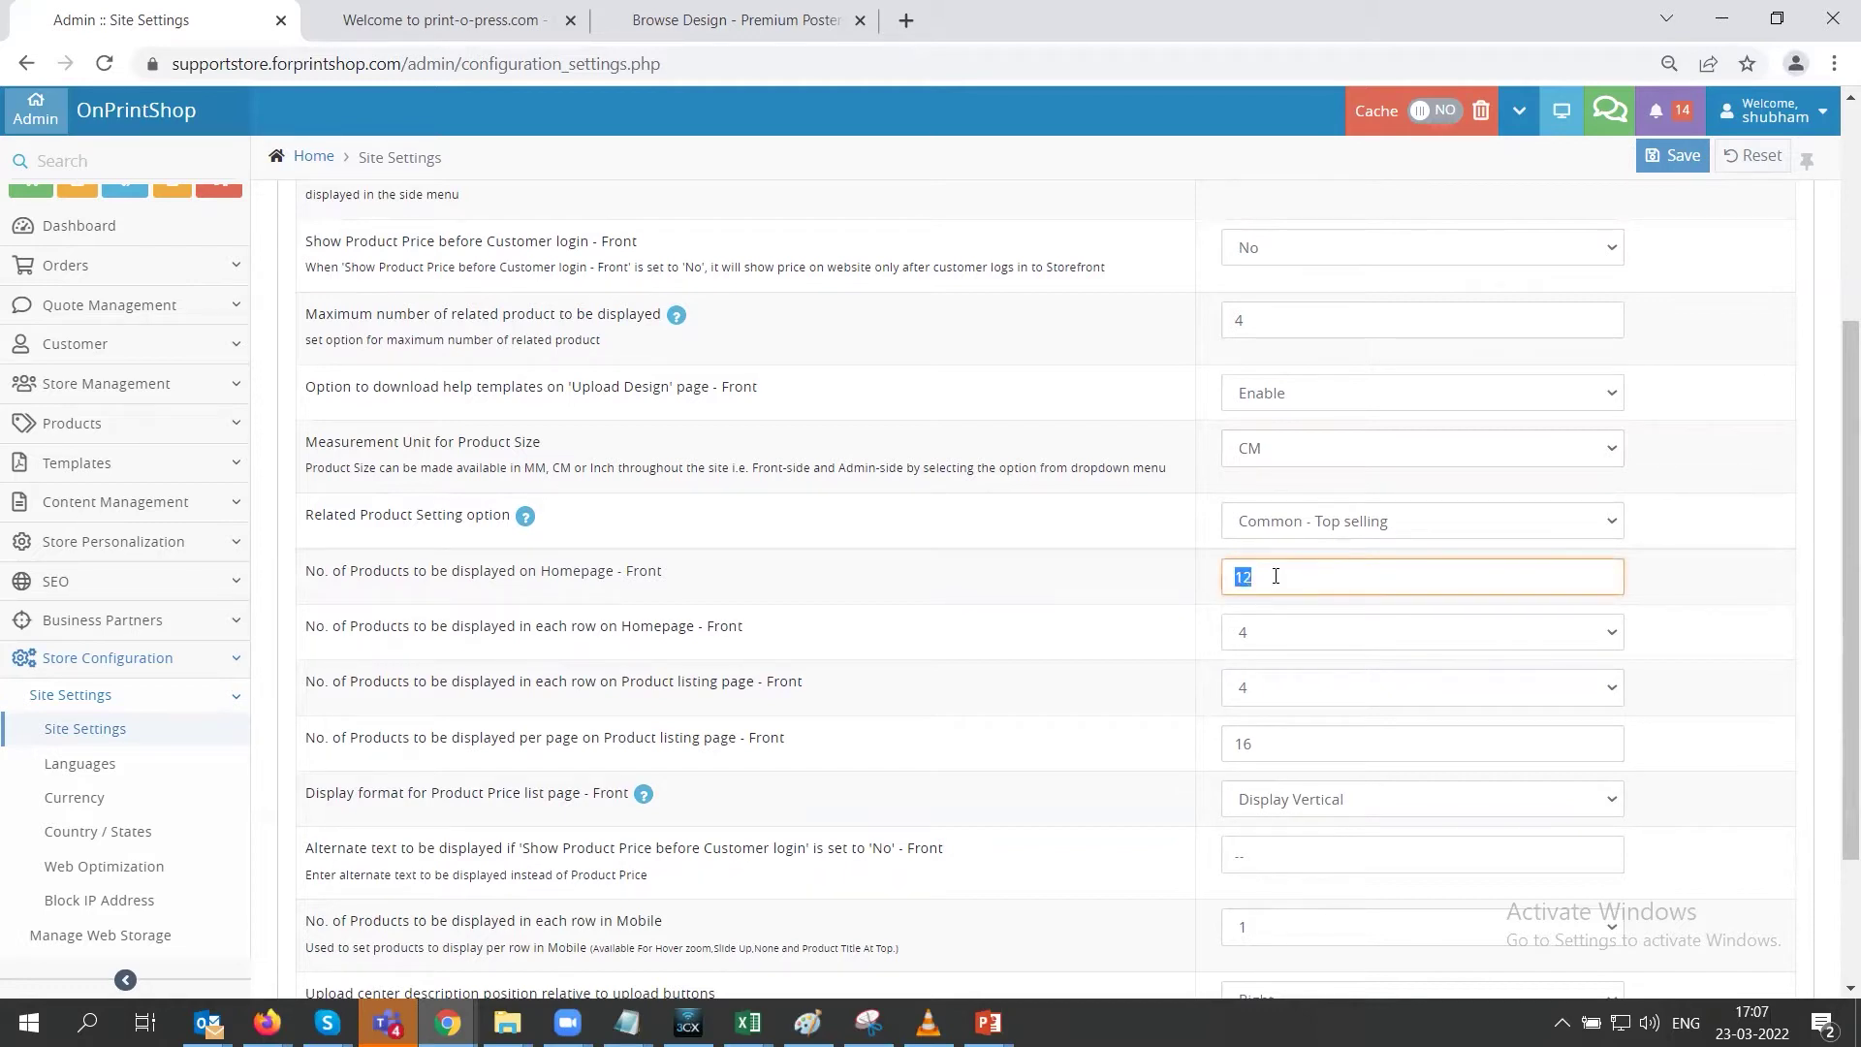
type("8")
left_click(1675, 156)
left_click(461, 9)
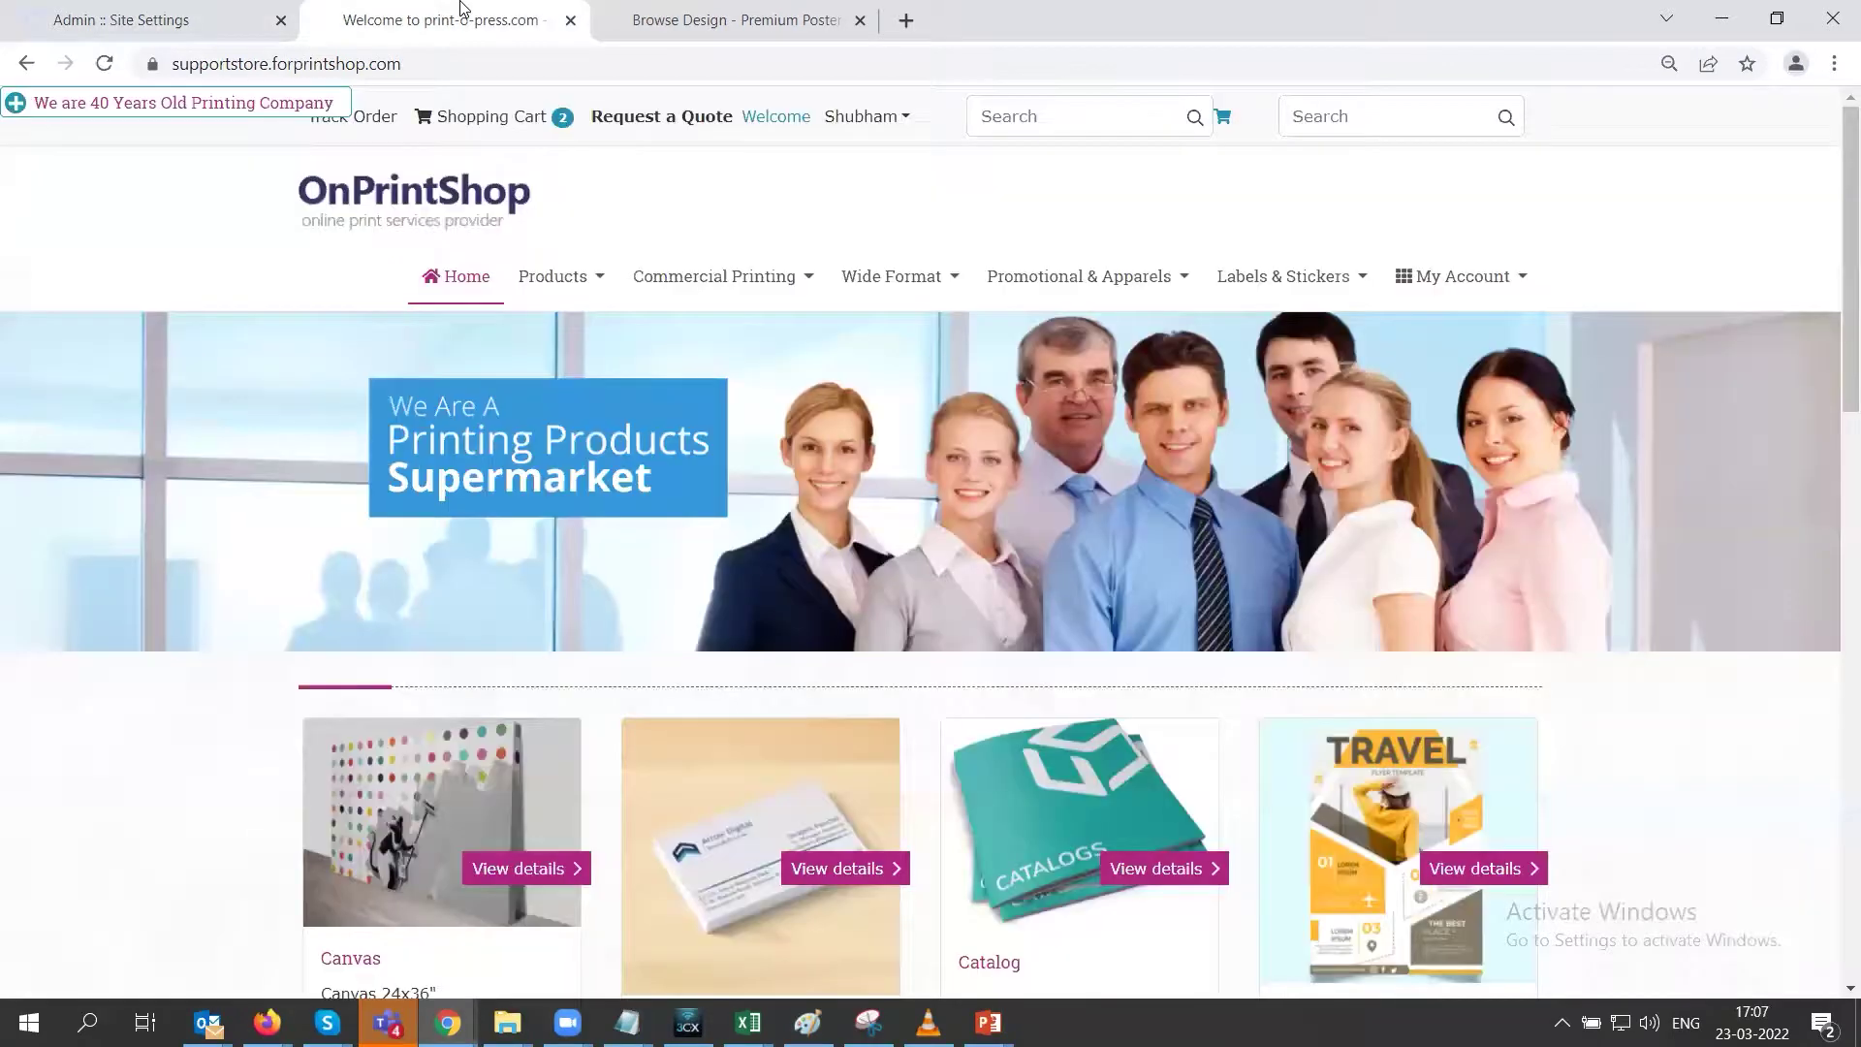
scroll(694, 481, "down", 3)
scroll(1066, 490, "down", 1)
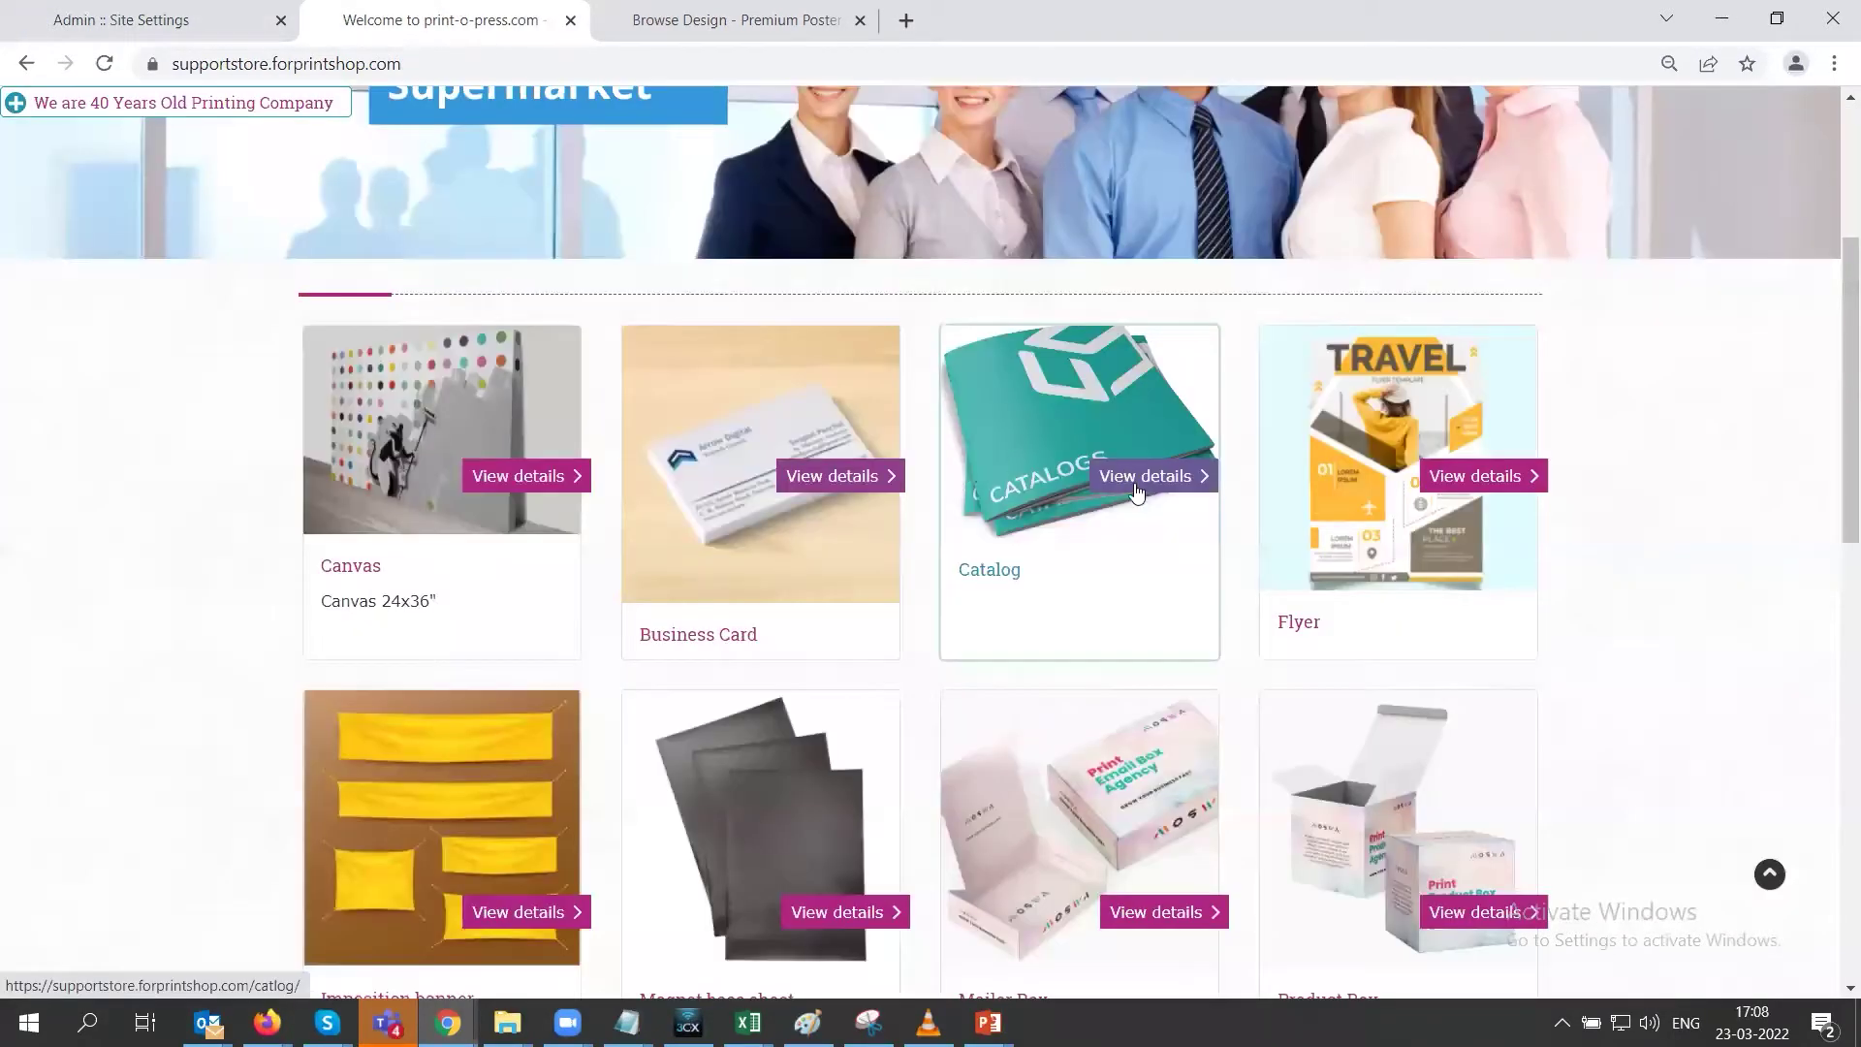
scroll(1237, 643, "down", 8)
scroll(1243, 657, "up", 9)
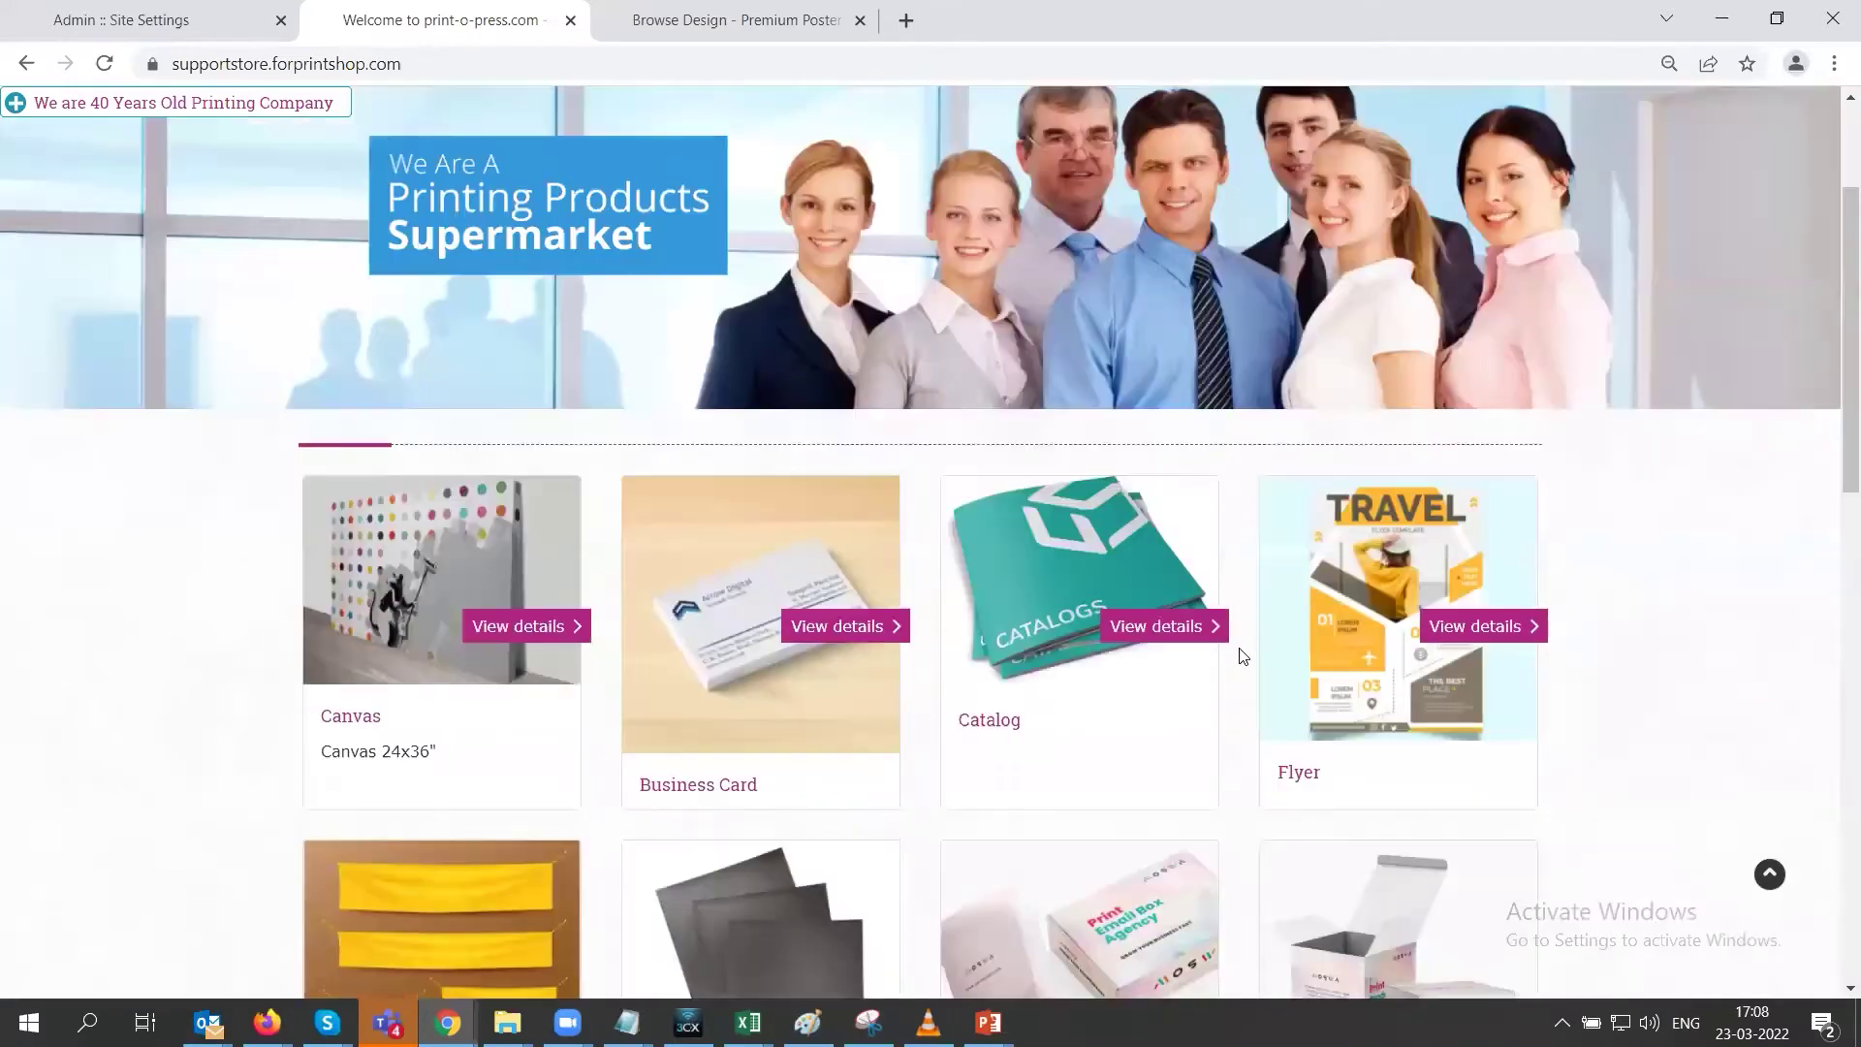
scroll(1243, 656, "down", 6)
scroll(1362, 606, "up", 2)
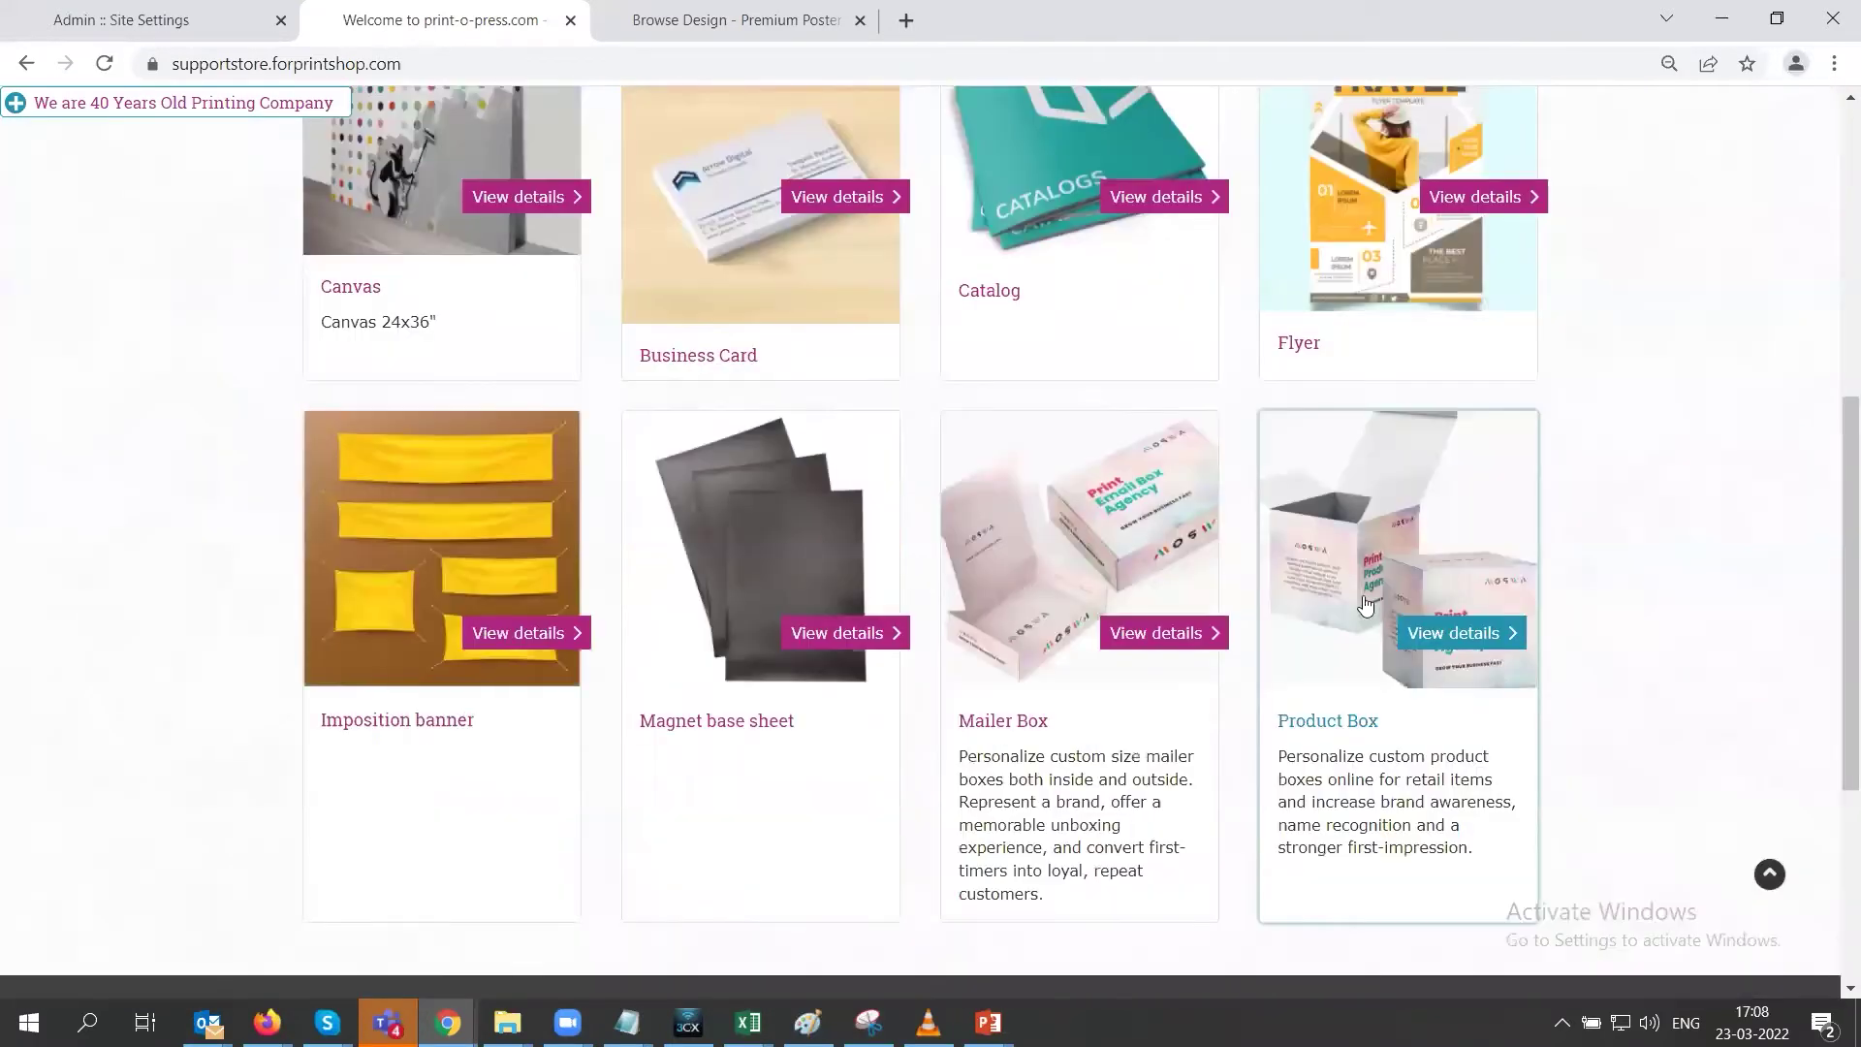
left_click(194, 20)
scroll(1034, 698, "down", 6)
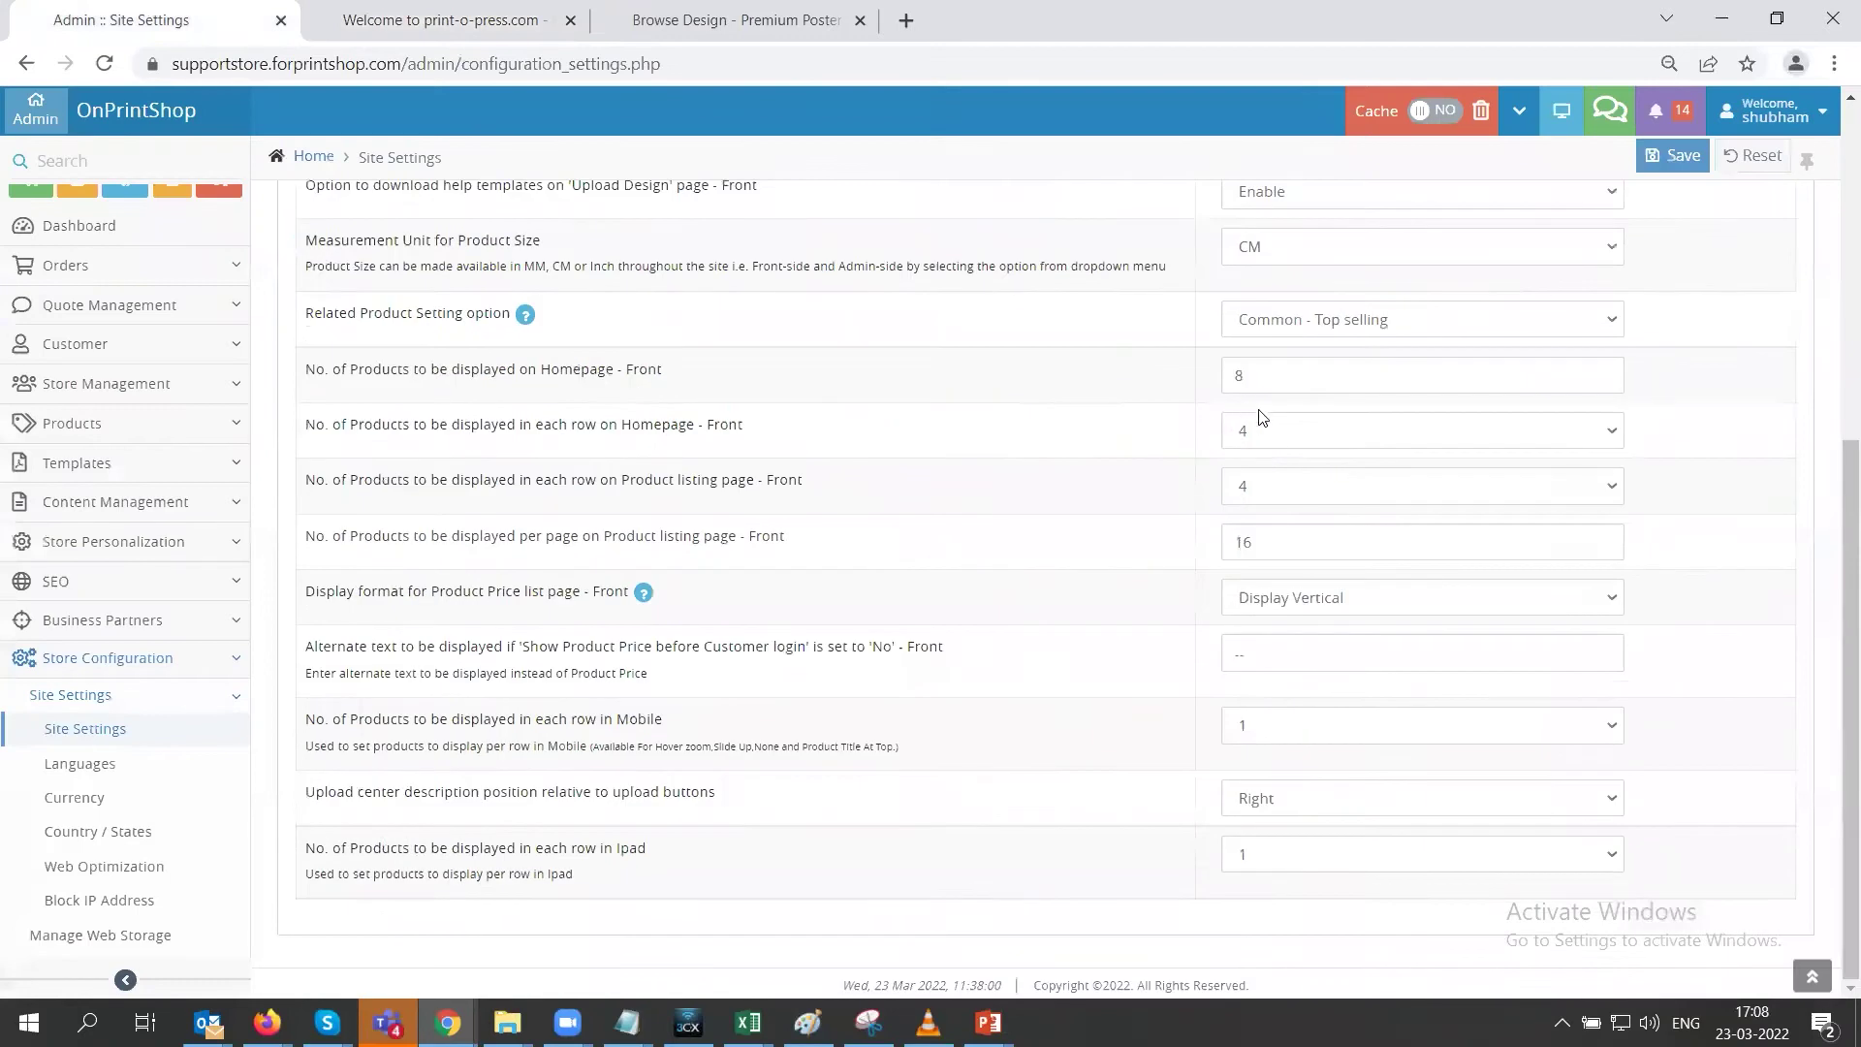
left_click_drag(305, 426, 748, 431)
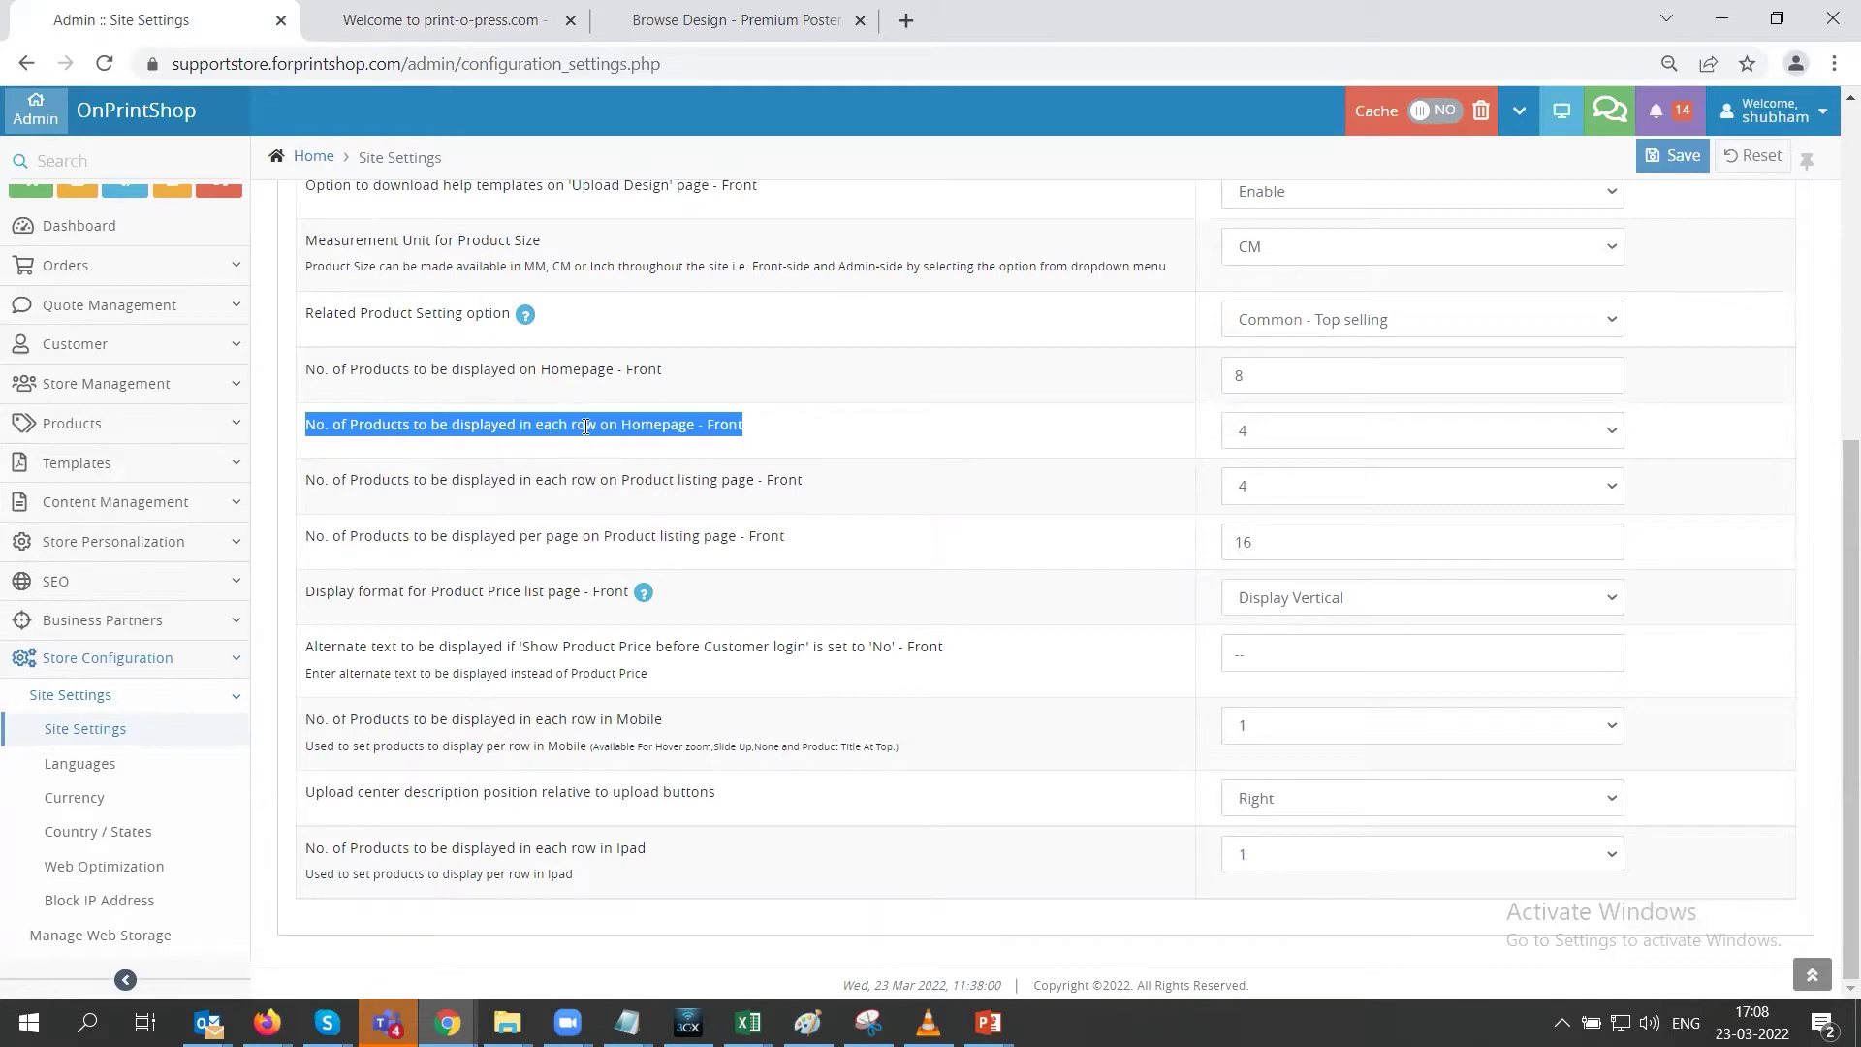
left_click(1260, 430)
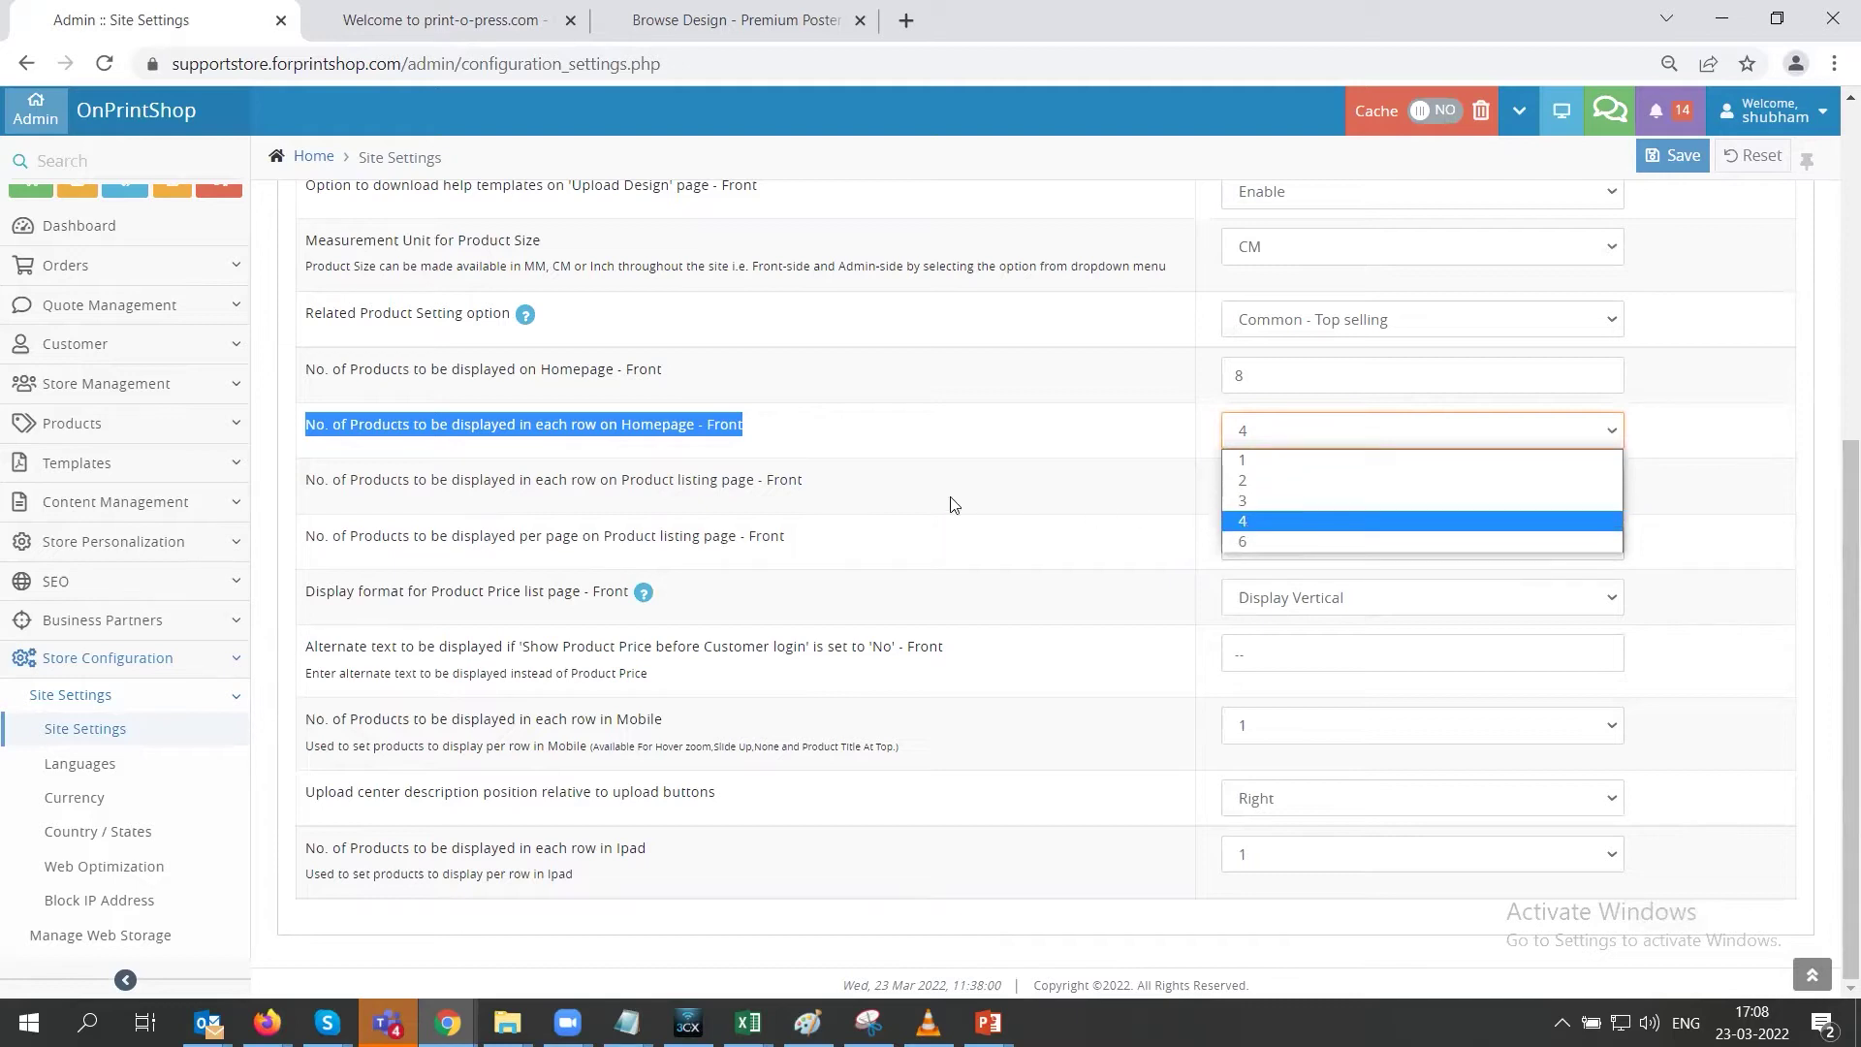
left_click(830, 430)
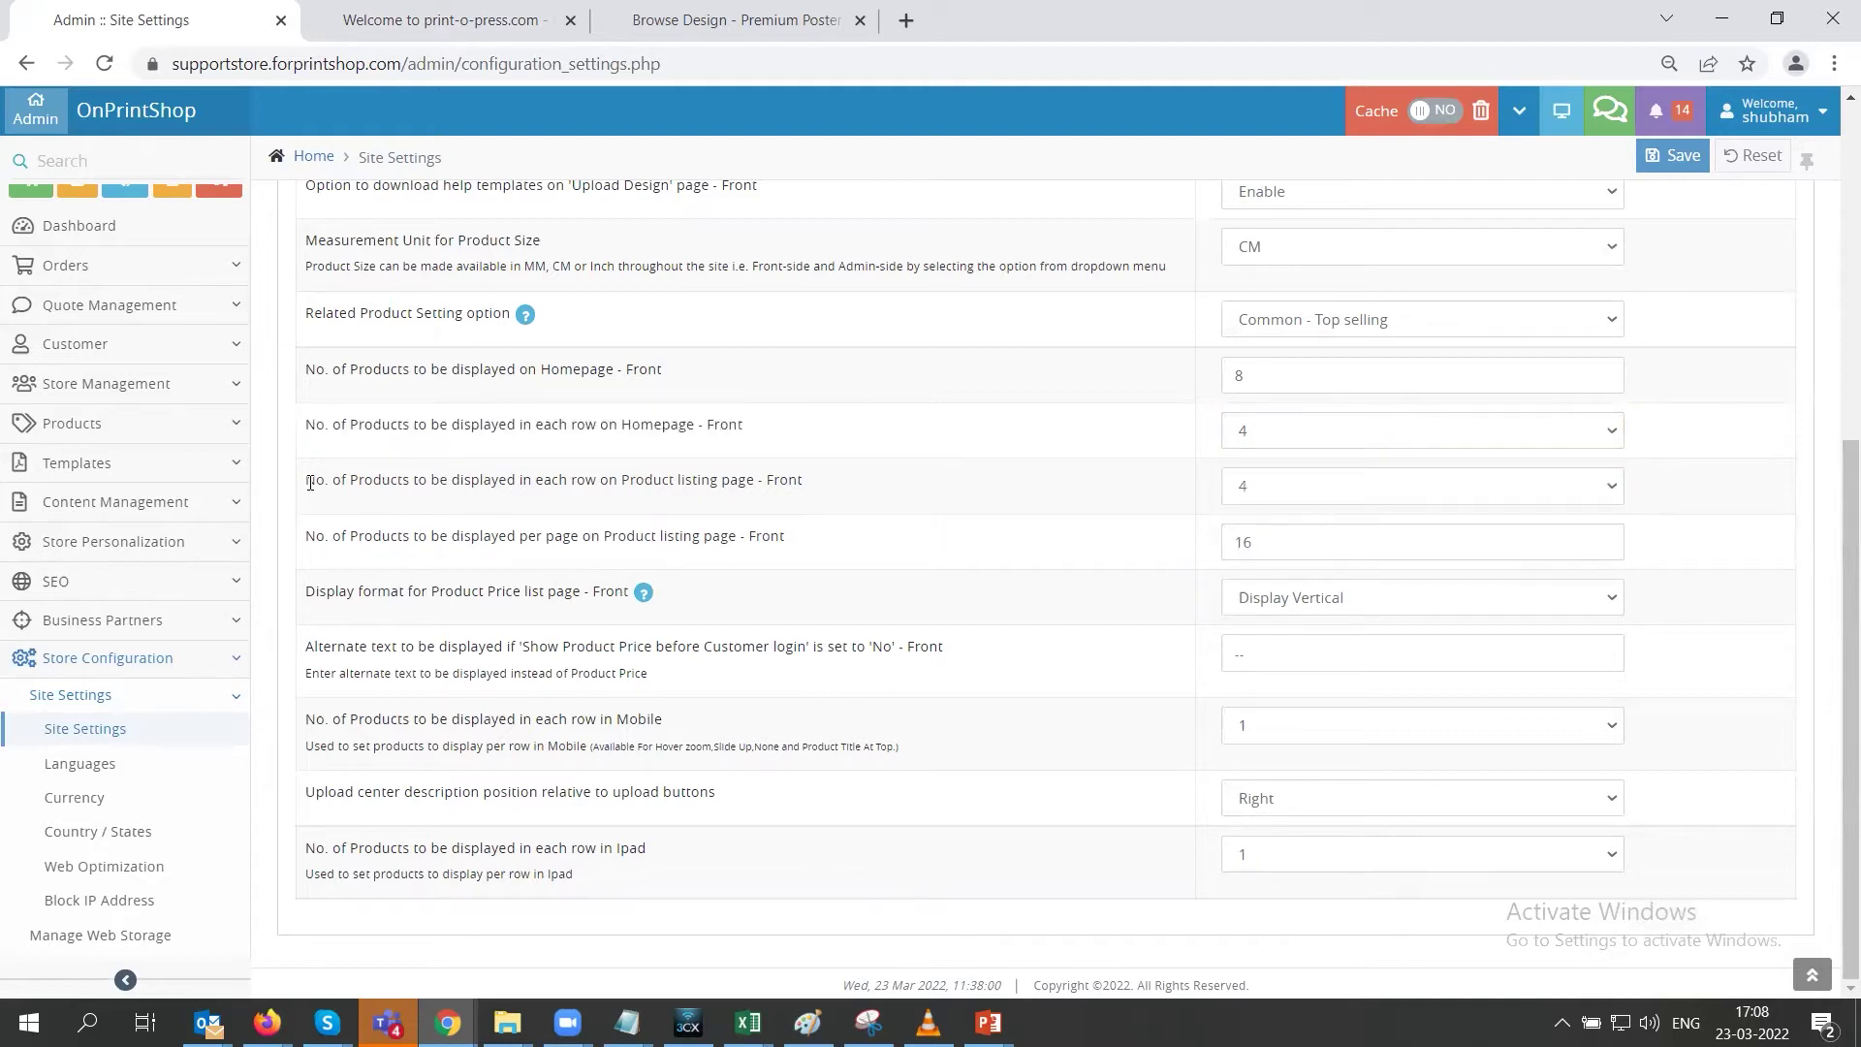
left_click(1242, 489)
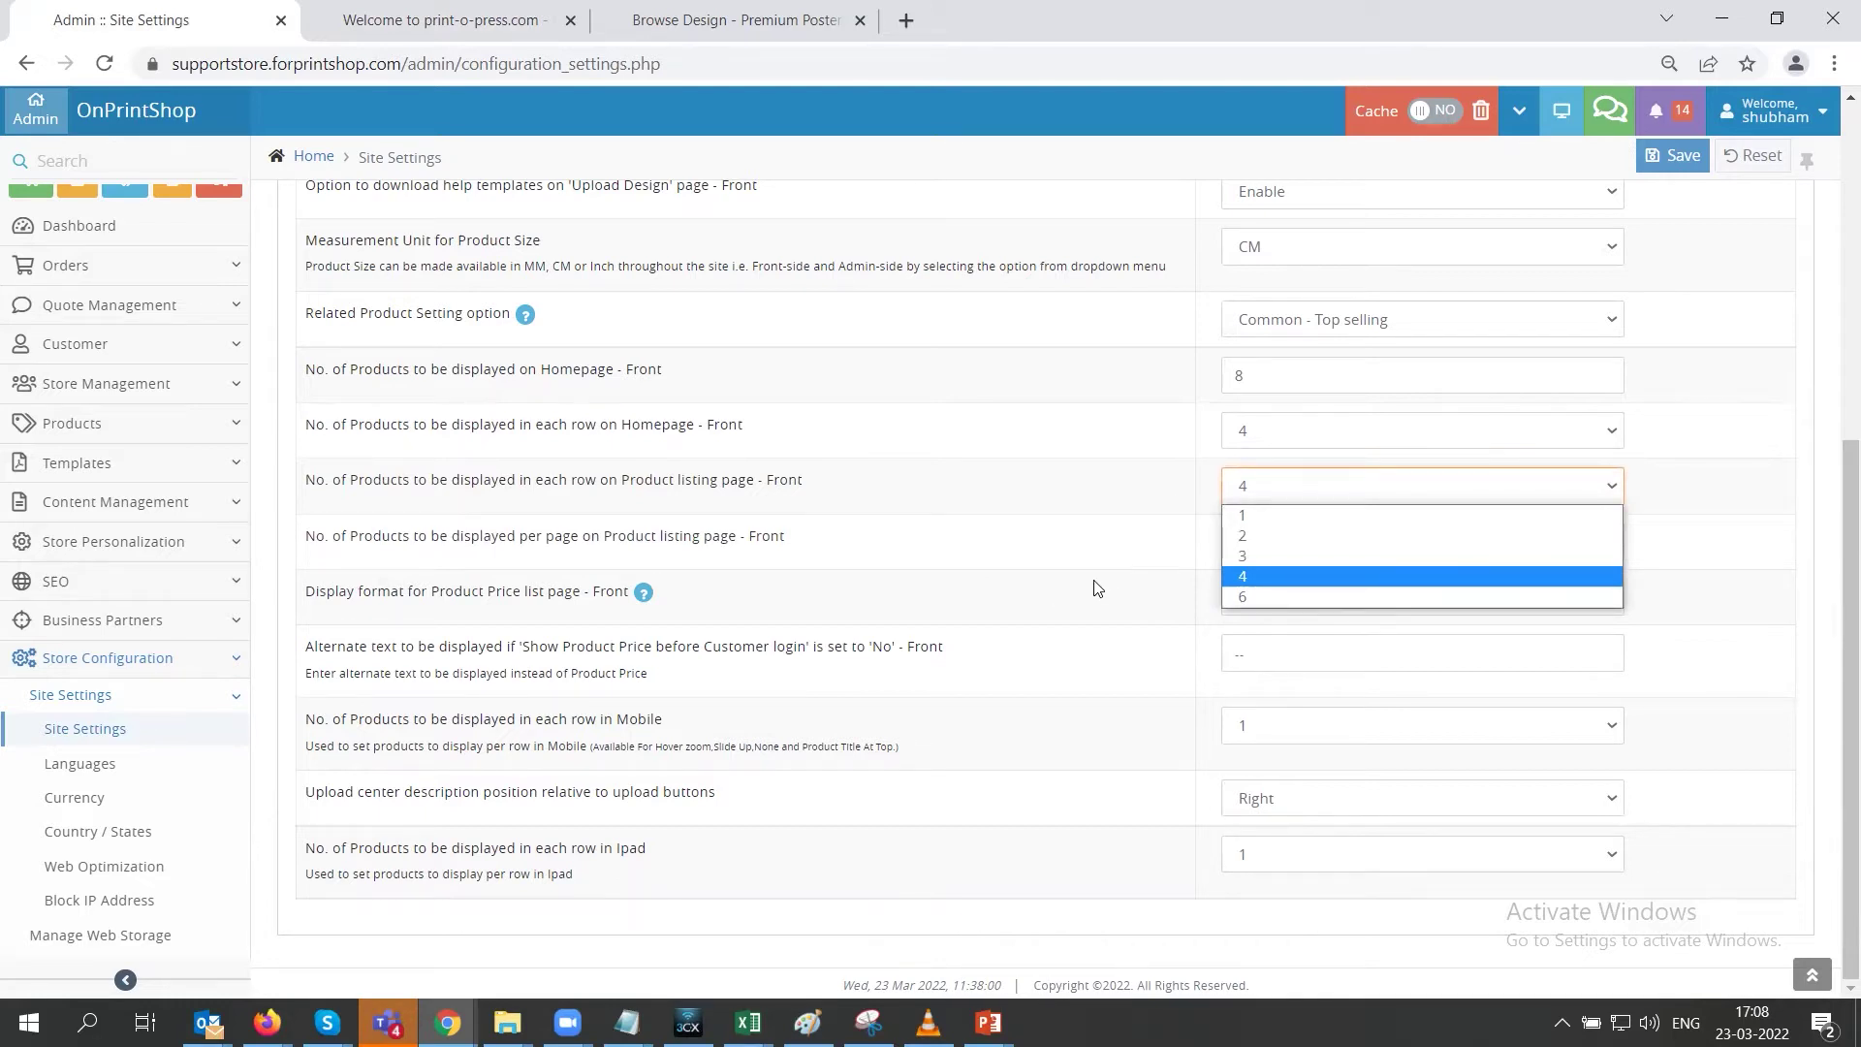
key("Escape")
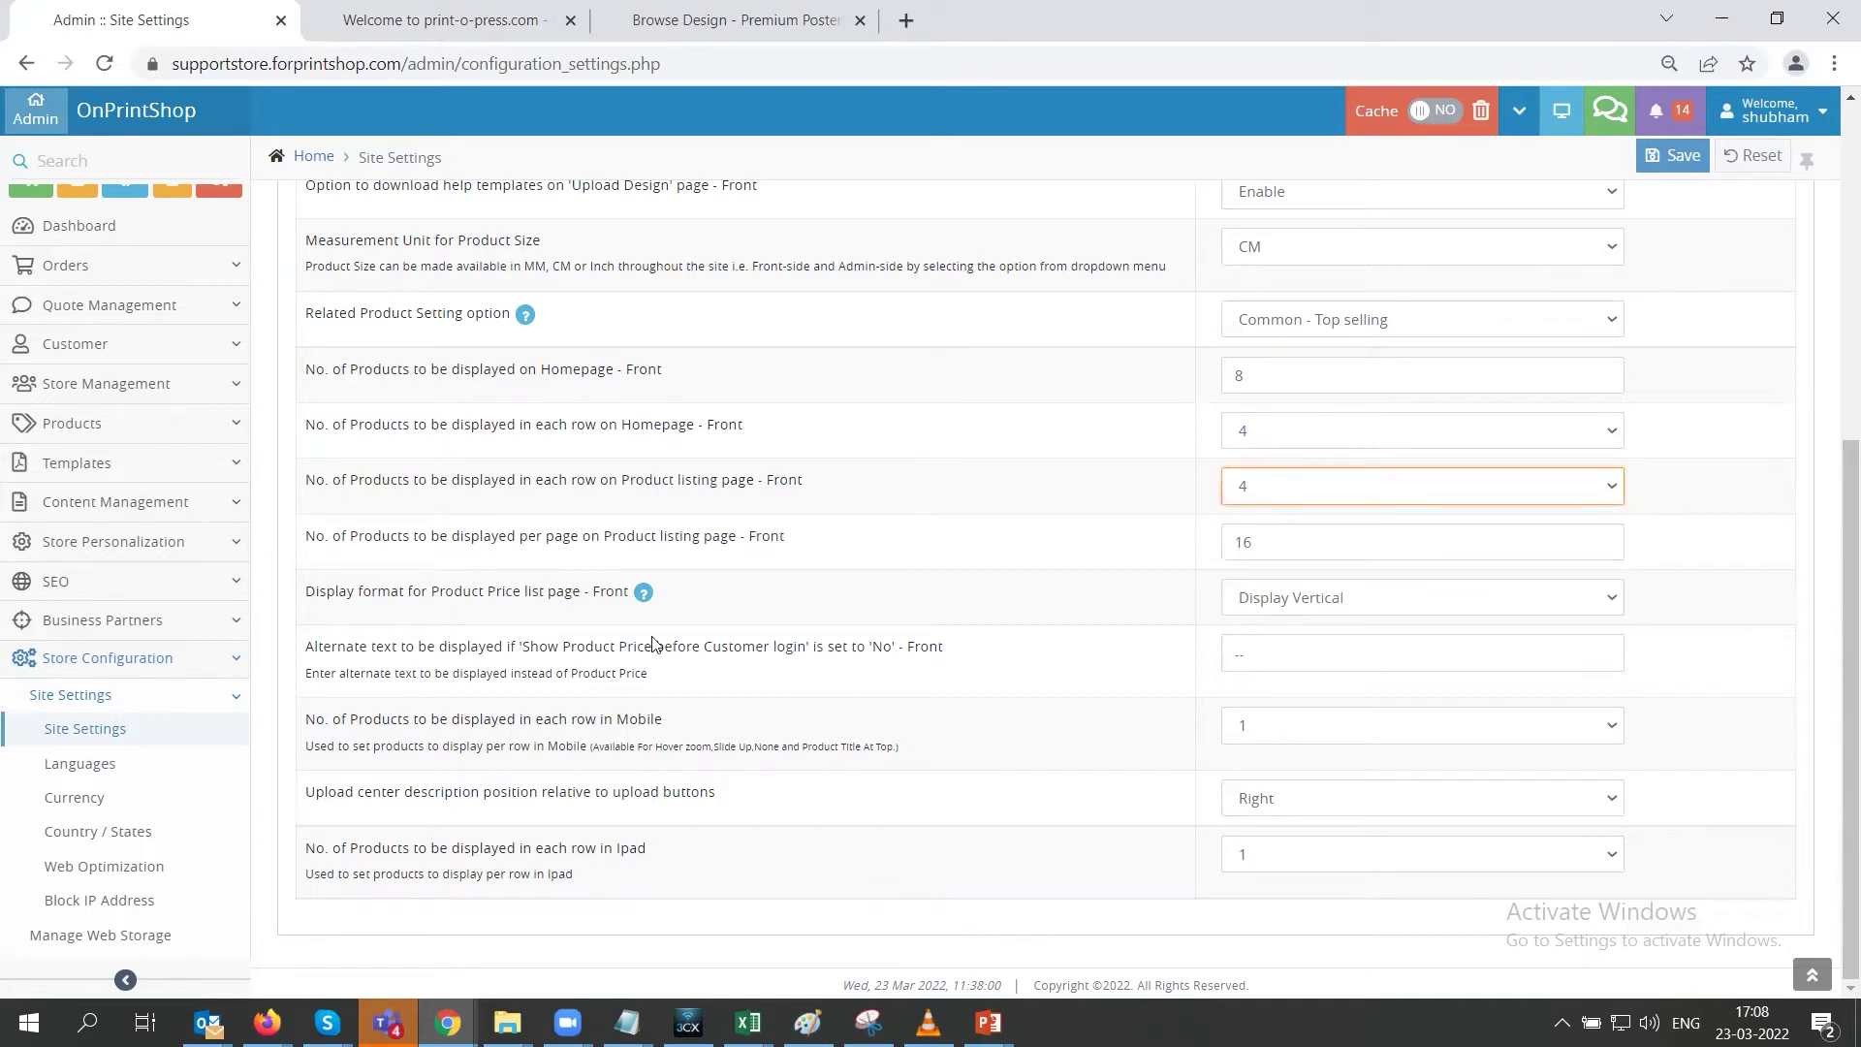
left_click(840, 600)
scroll(768, 690, "up", 5)
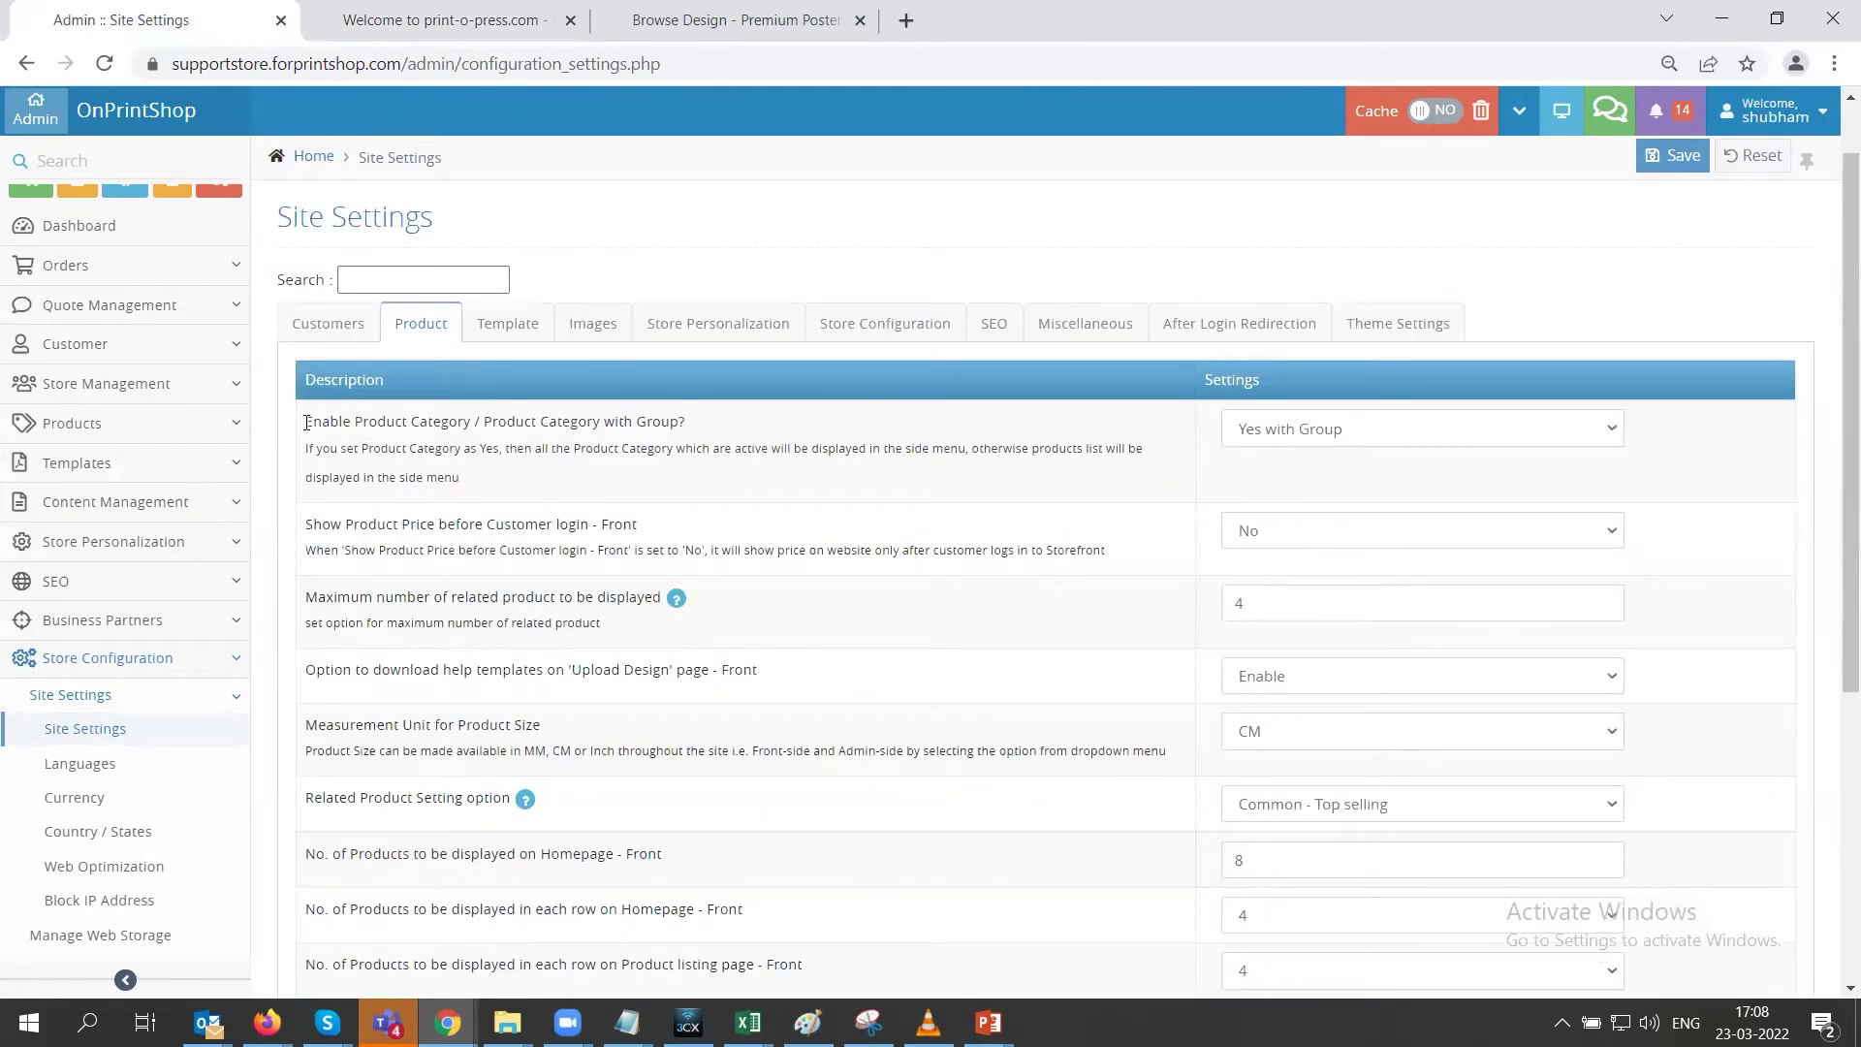
left_click_drag(305, 421, 408, 421)
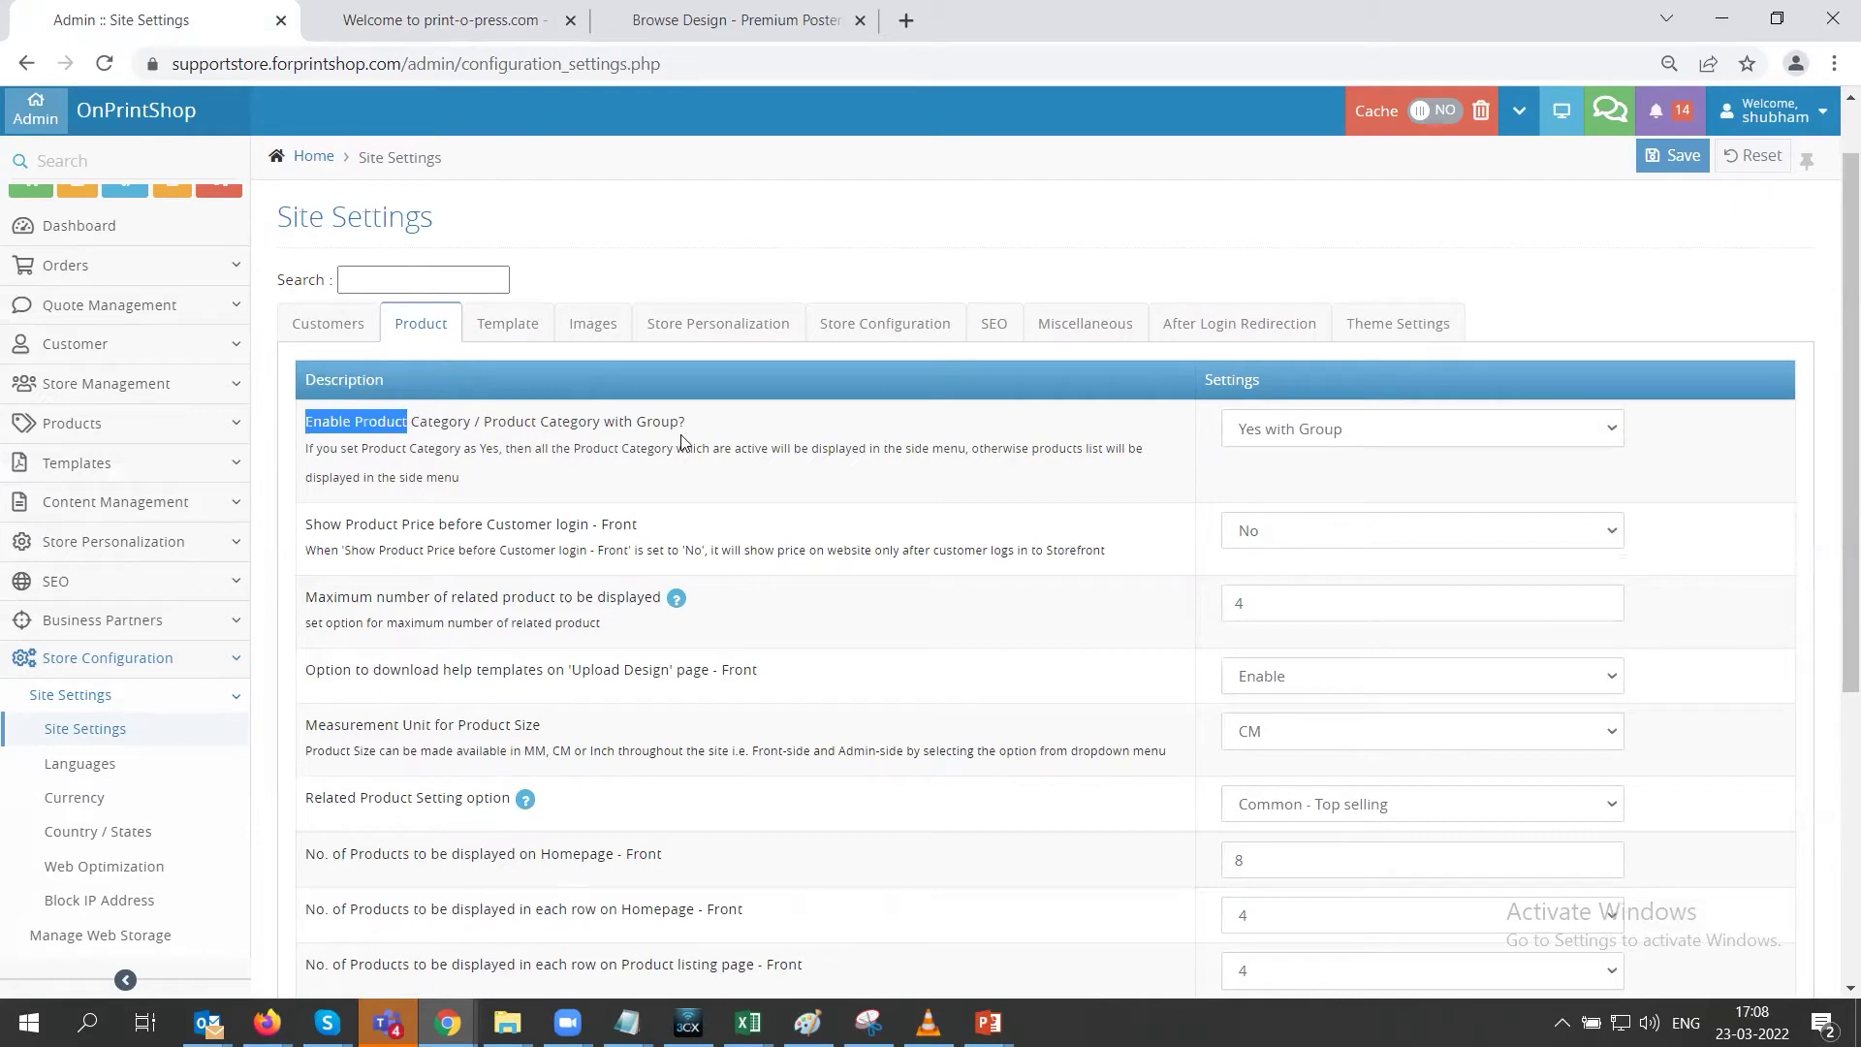
left_click(1263, 430)
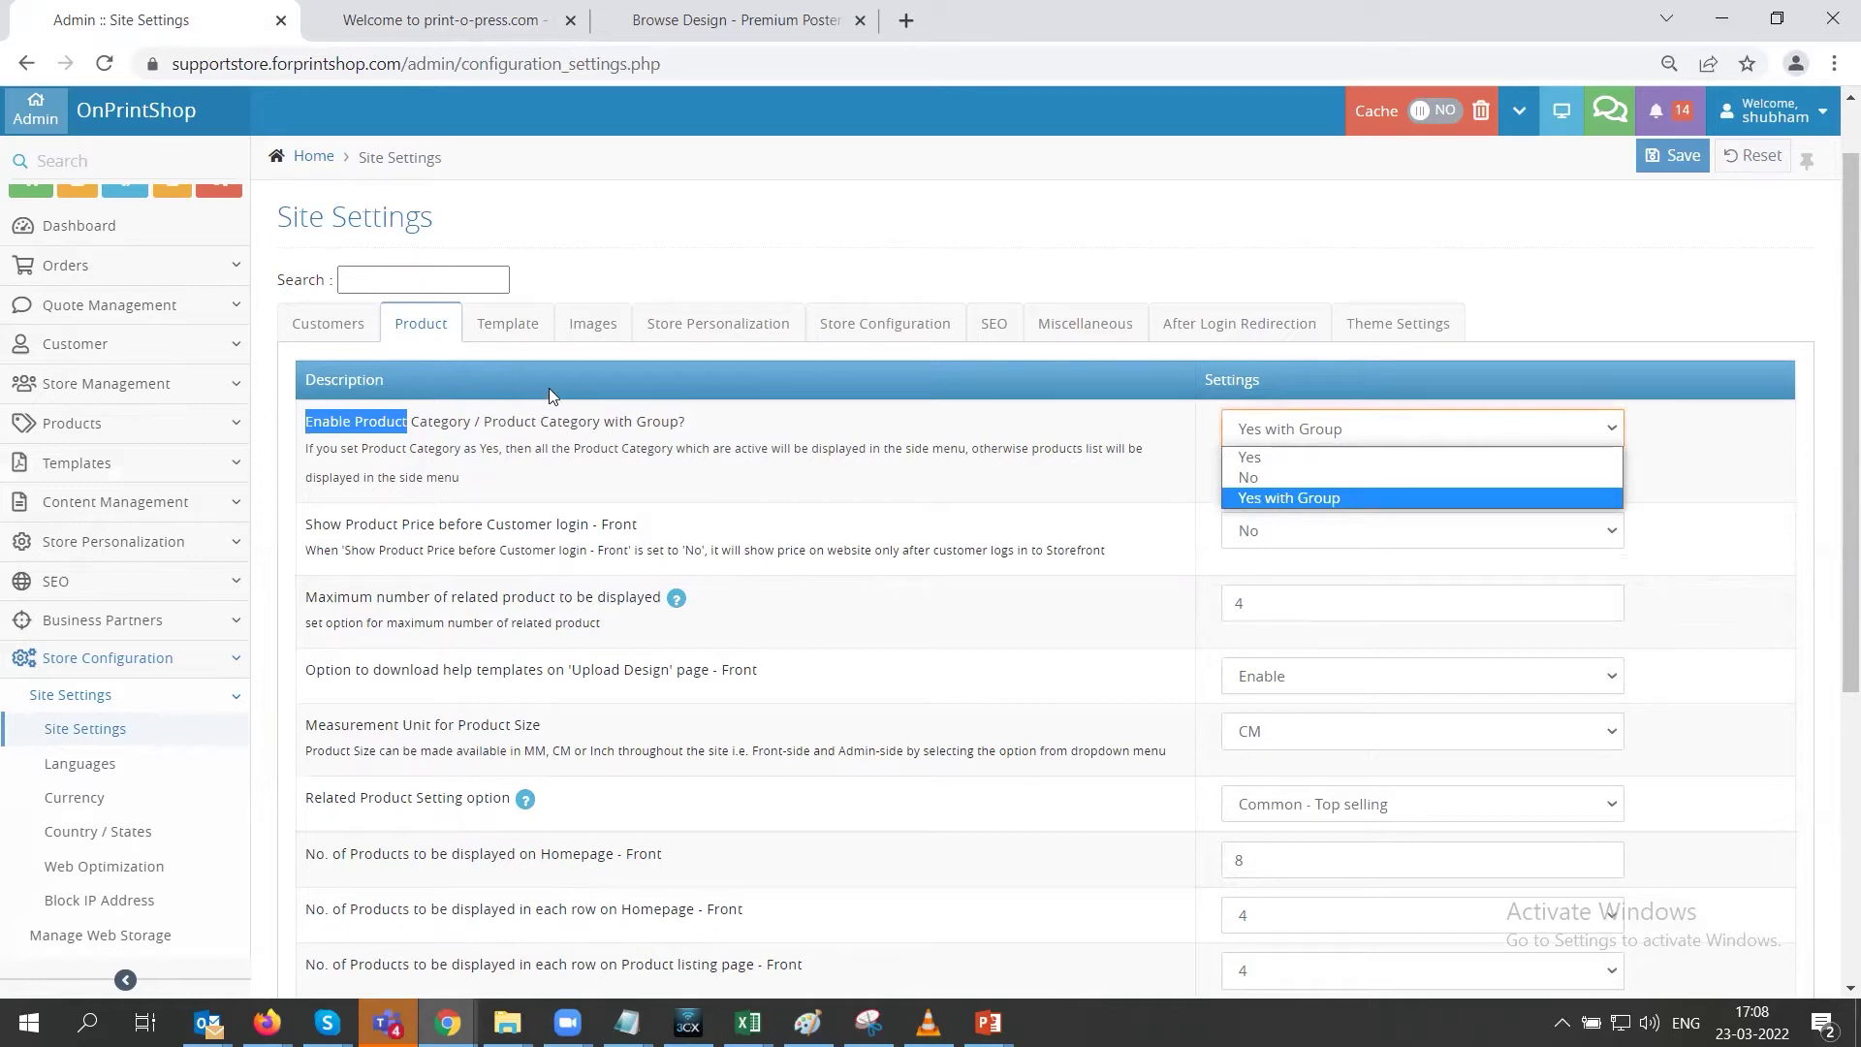
left_click(611, 422)
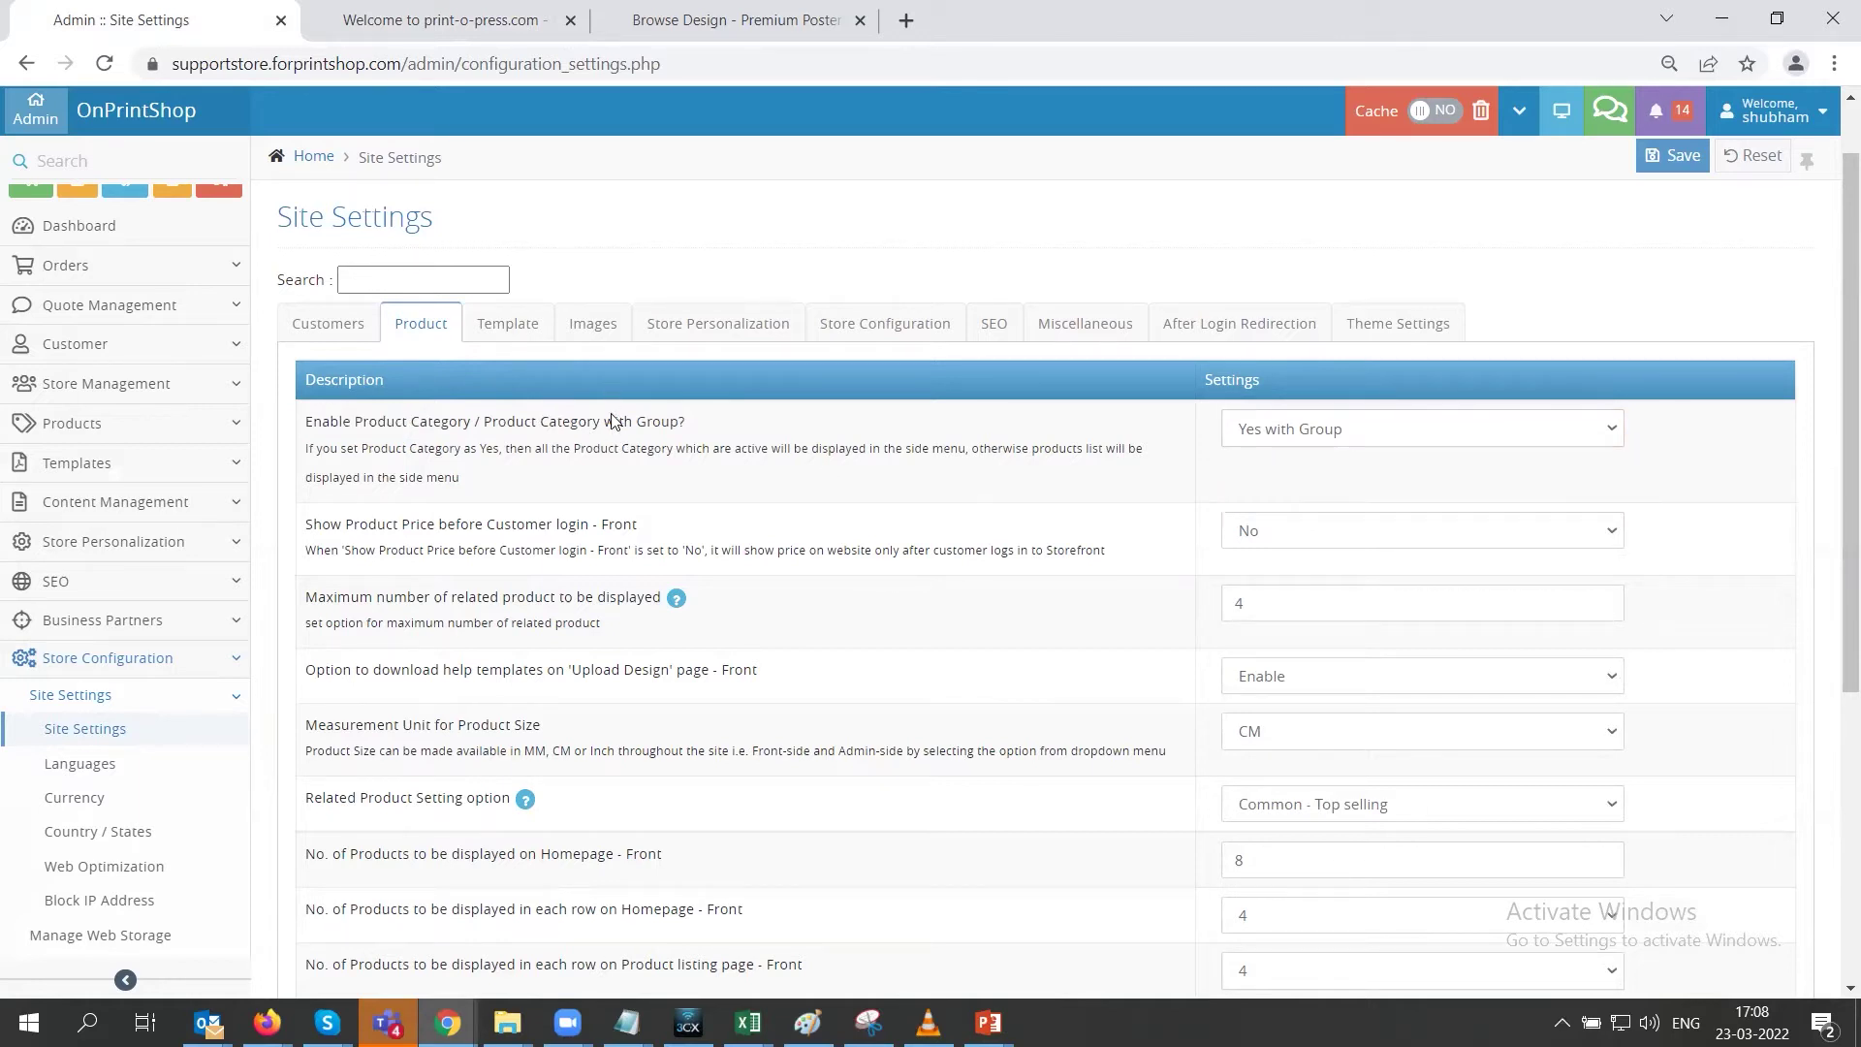
Open the Template settings, keeping template cost at Yes and cached personalization at For all
left_click(508, 323)
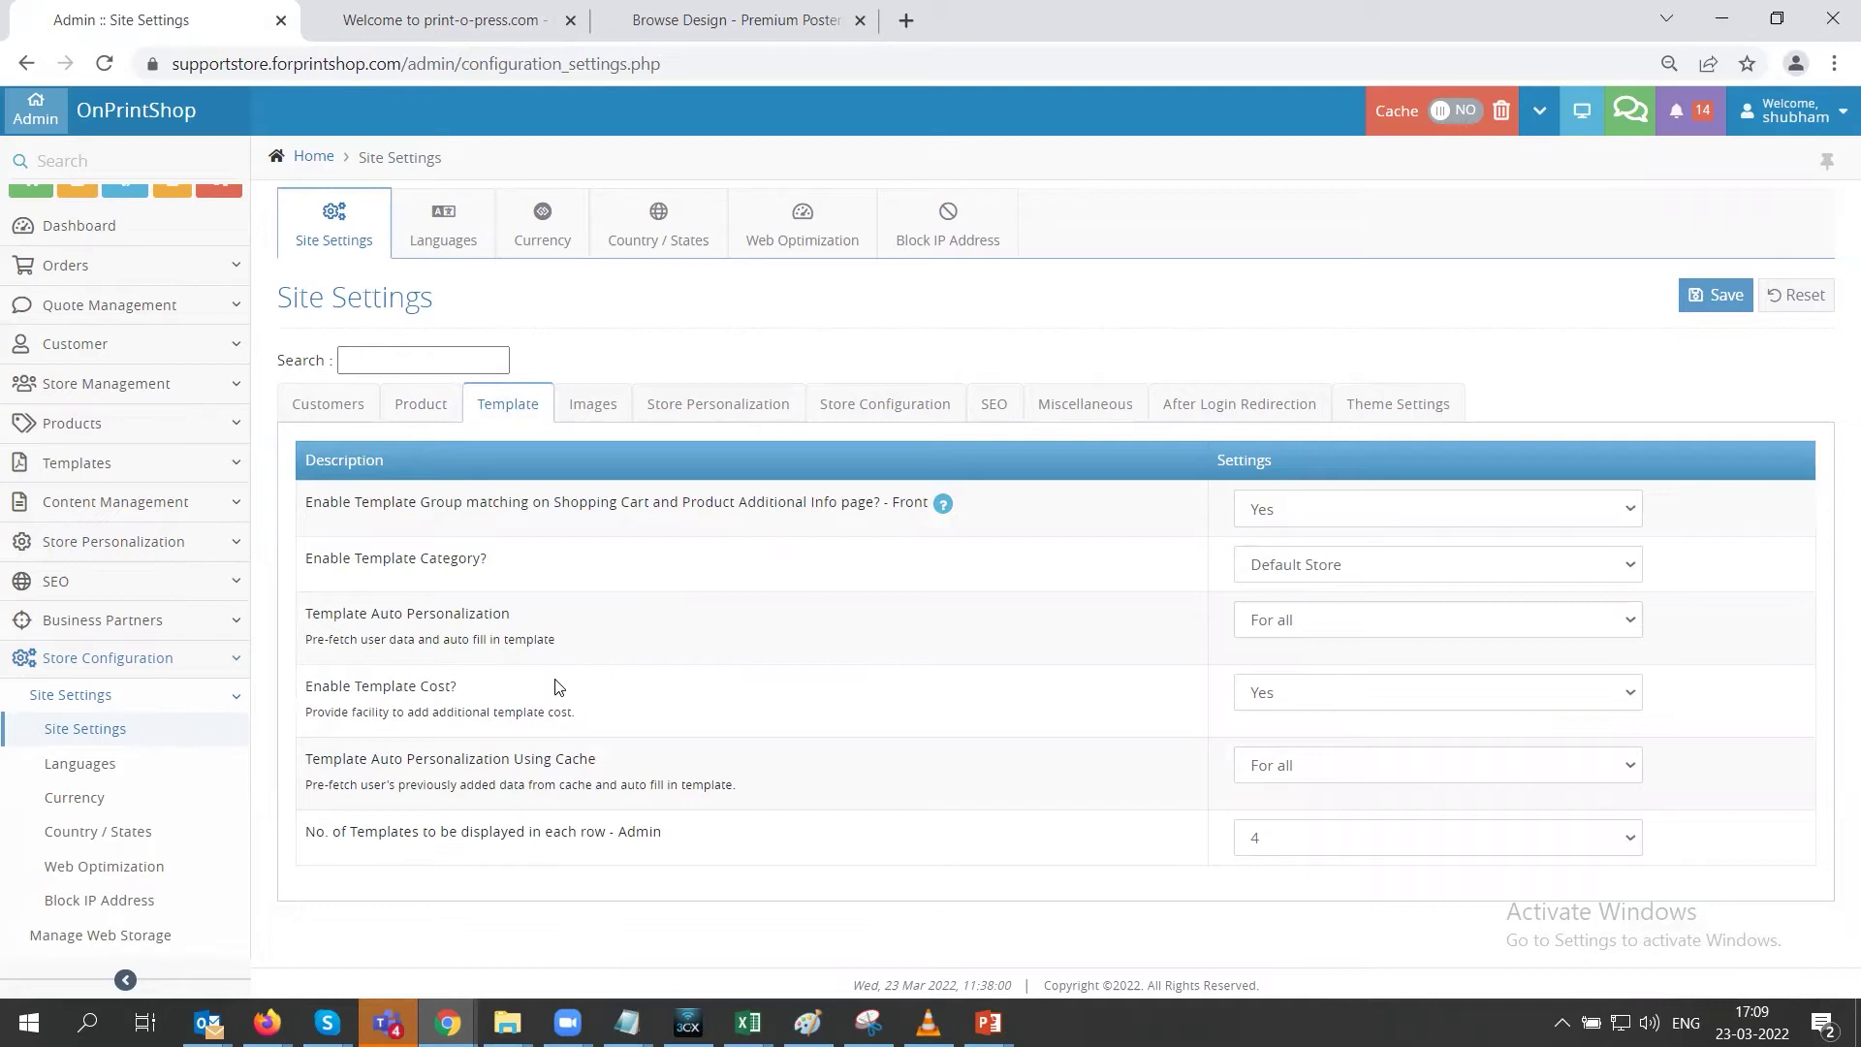
left_click_drag(310, 682, 456, 685)
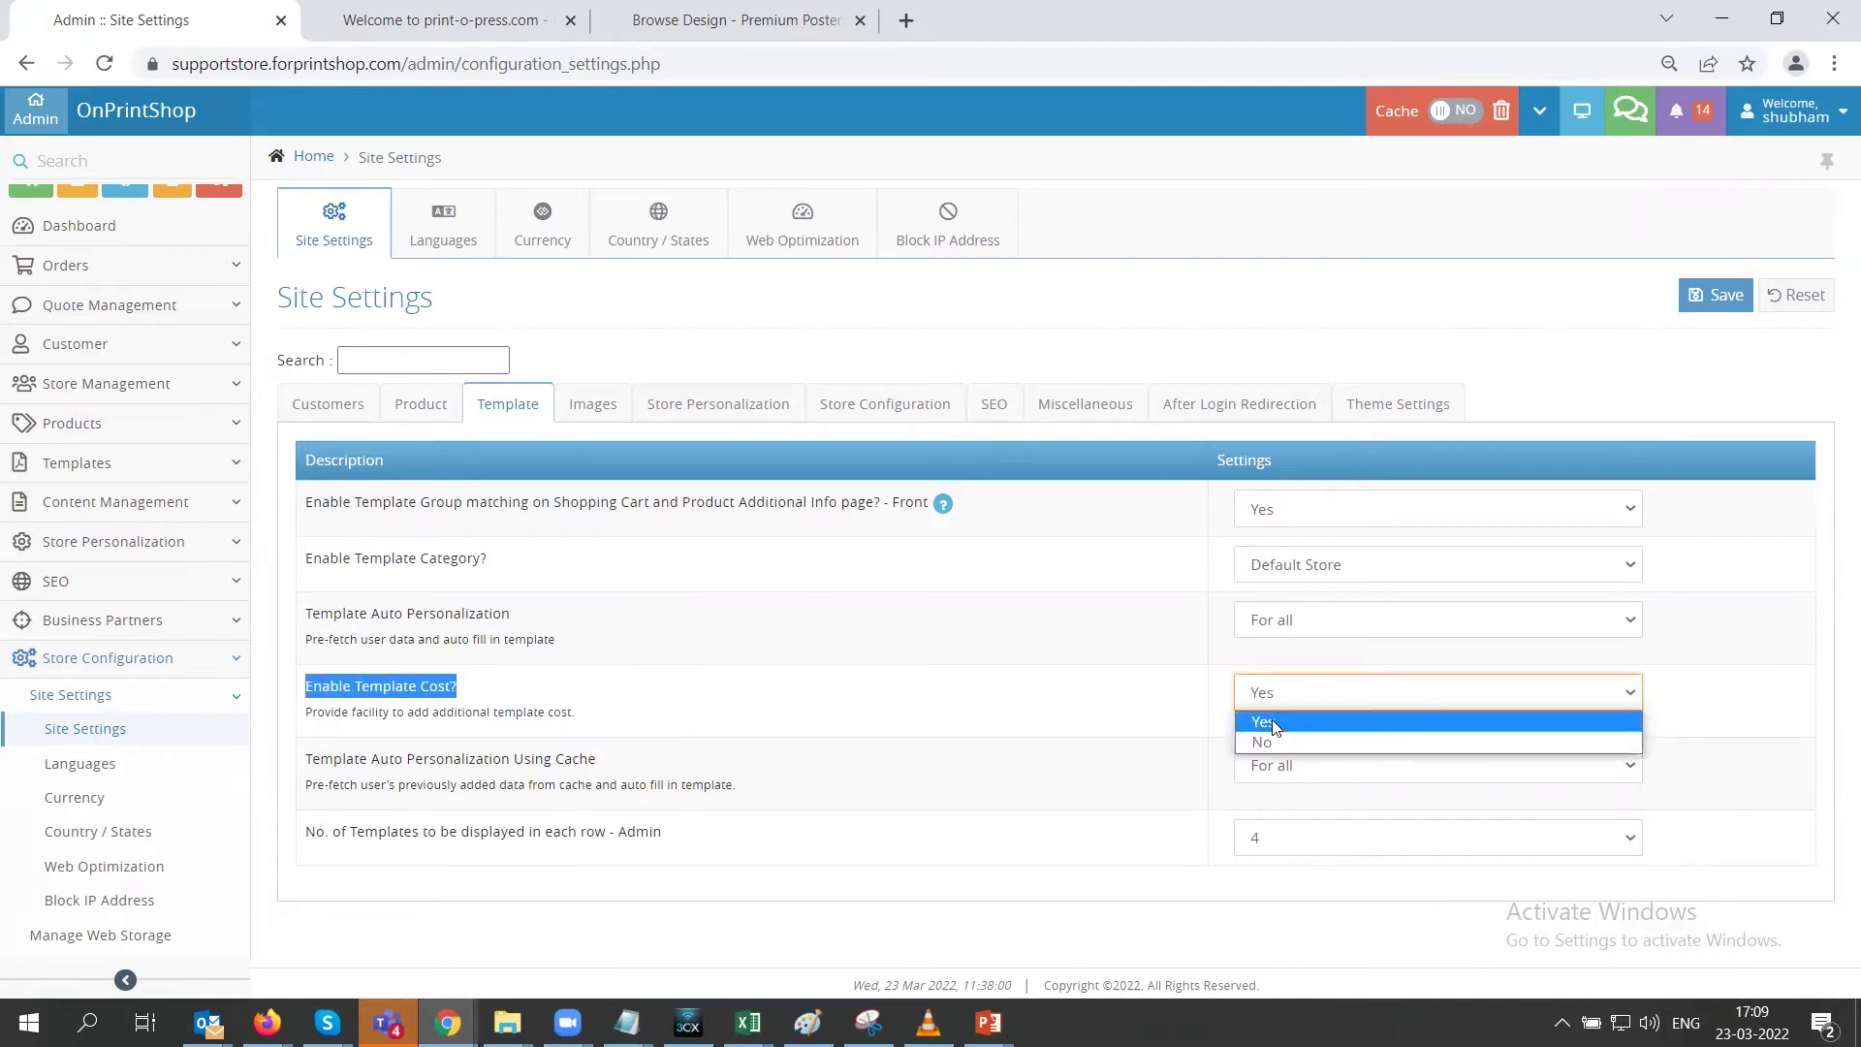
left_click(475, 746)
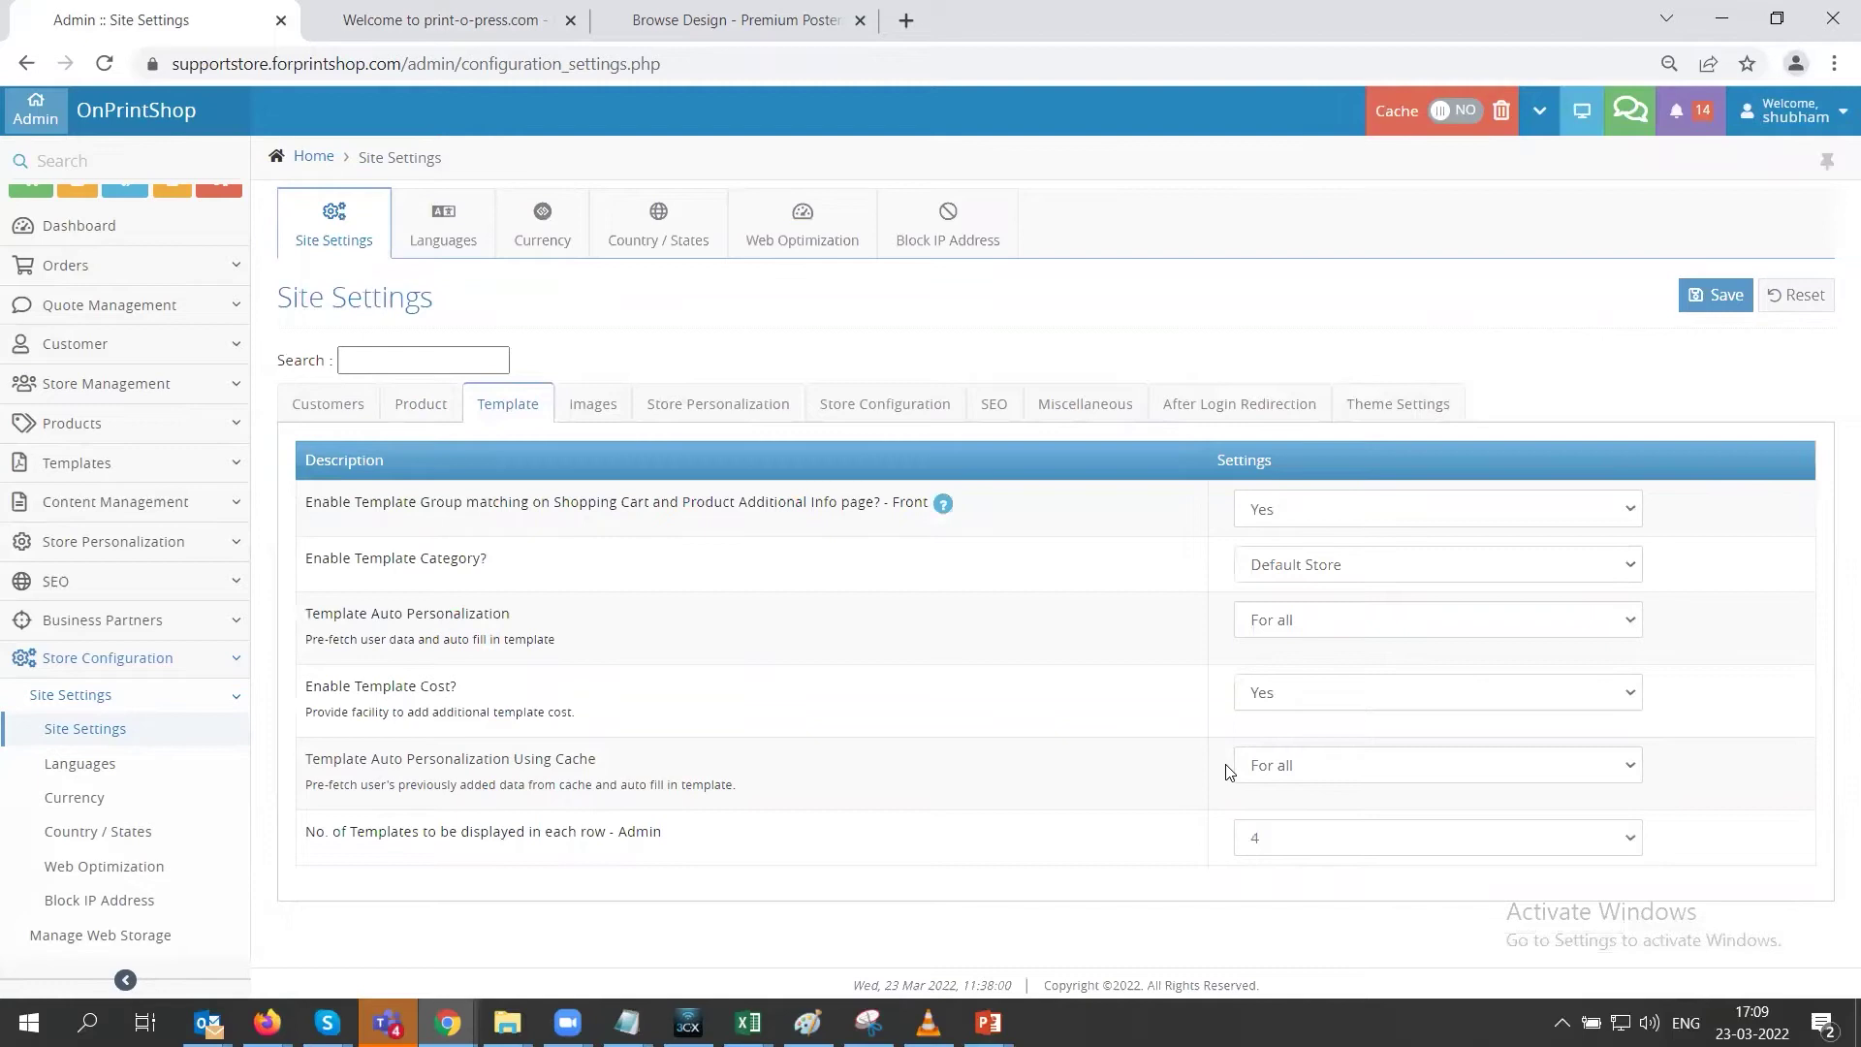
left_click(1302, 774)
left_click(1302, 774)
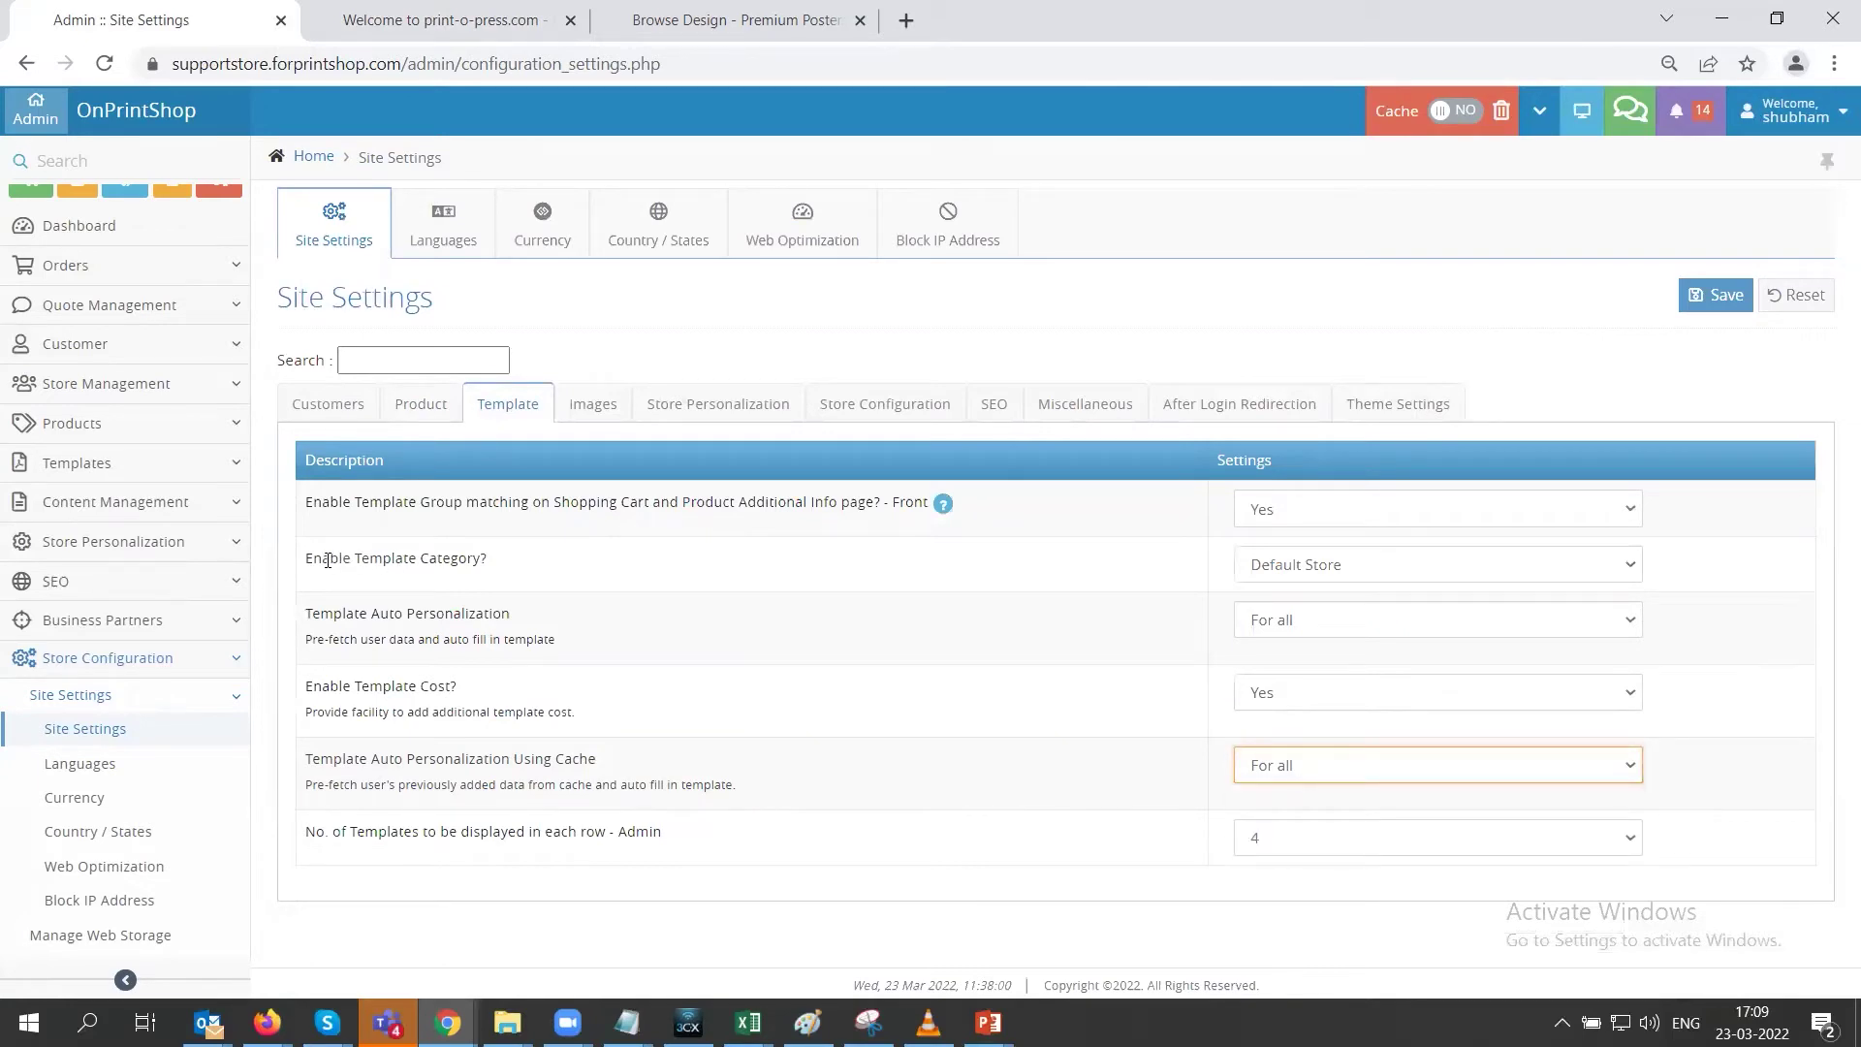
Keep Default Store as the template category, then move to the Images settings
left_click_drag(308, 557, 500, 562)
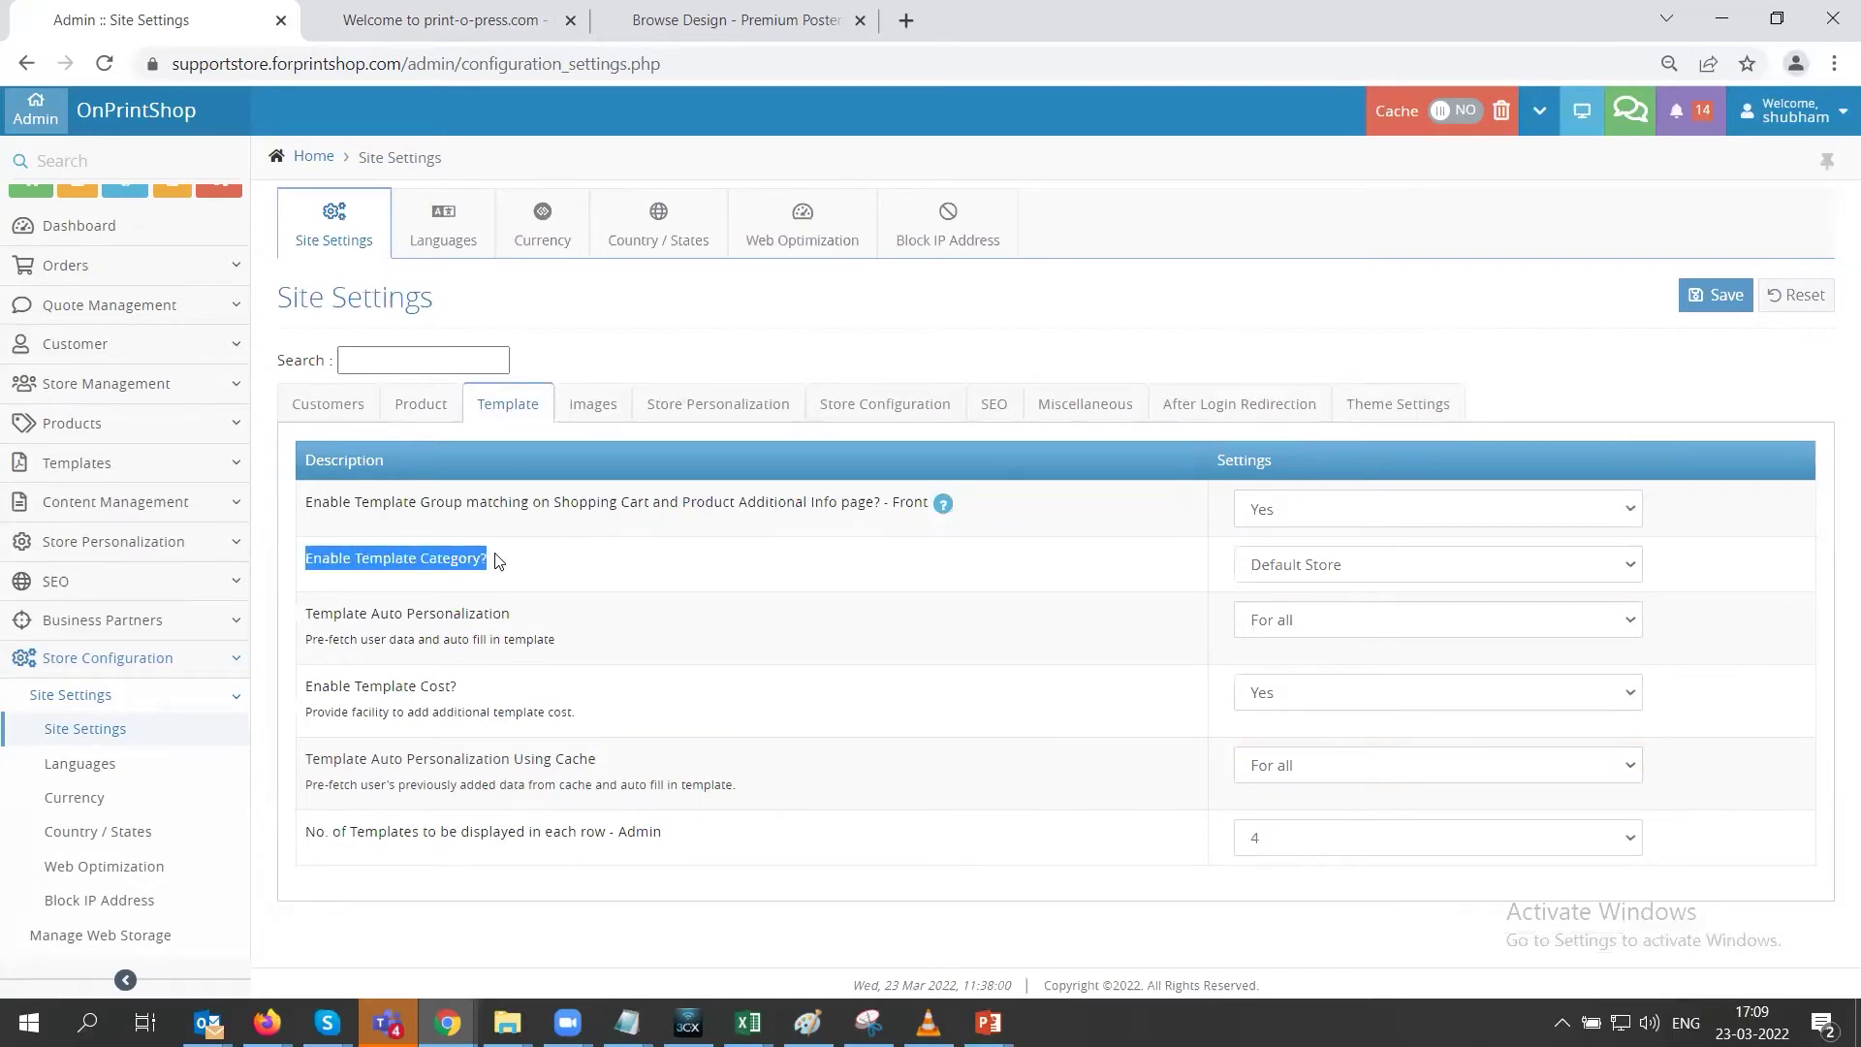
left_click(1264, 566)
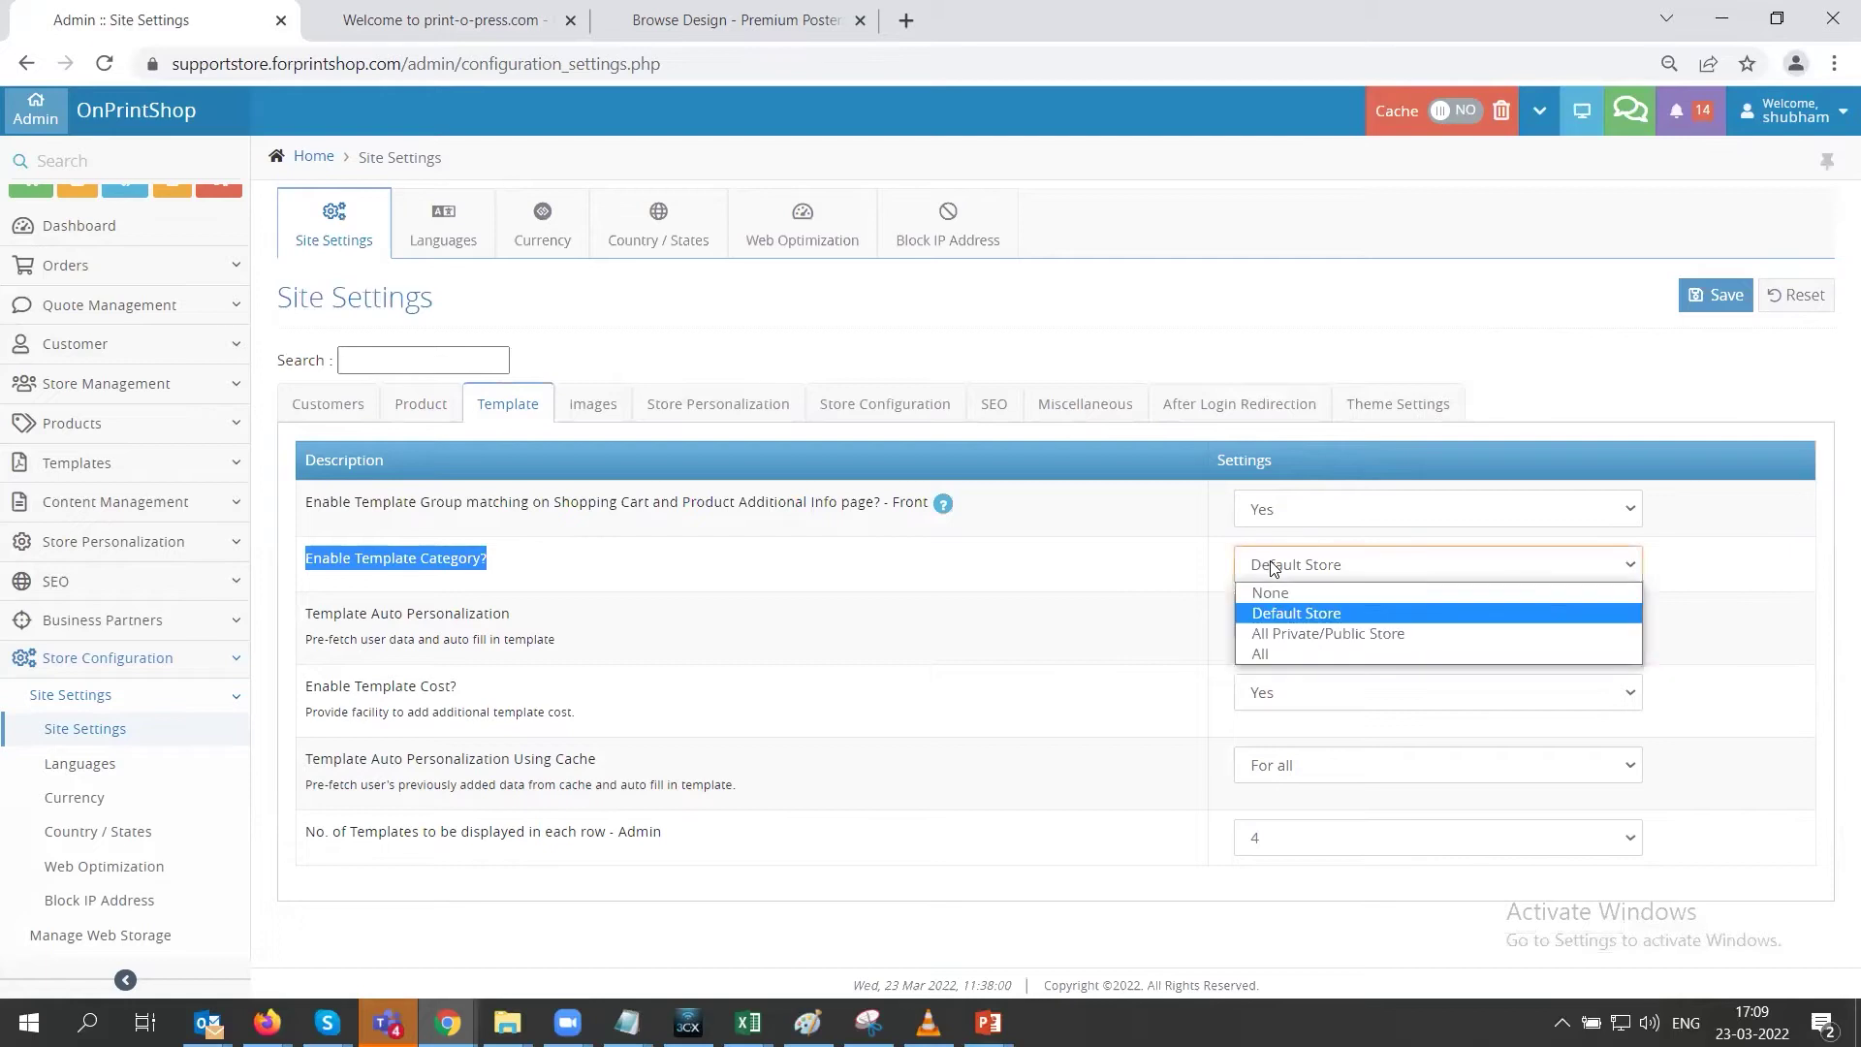
left_click(1177, 620)
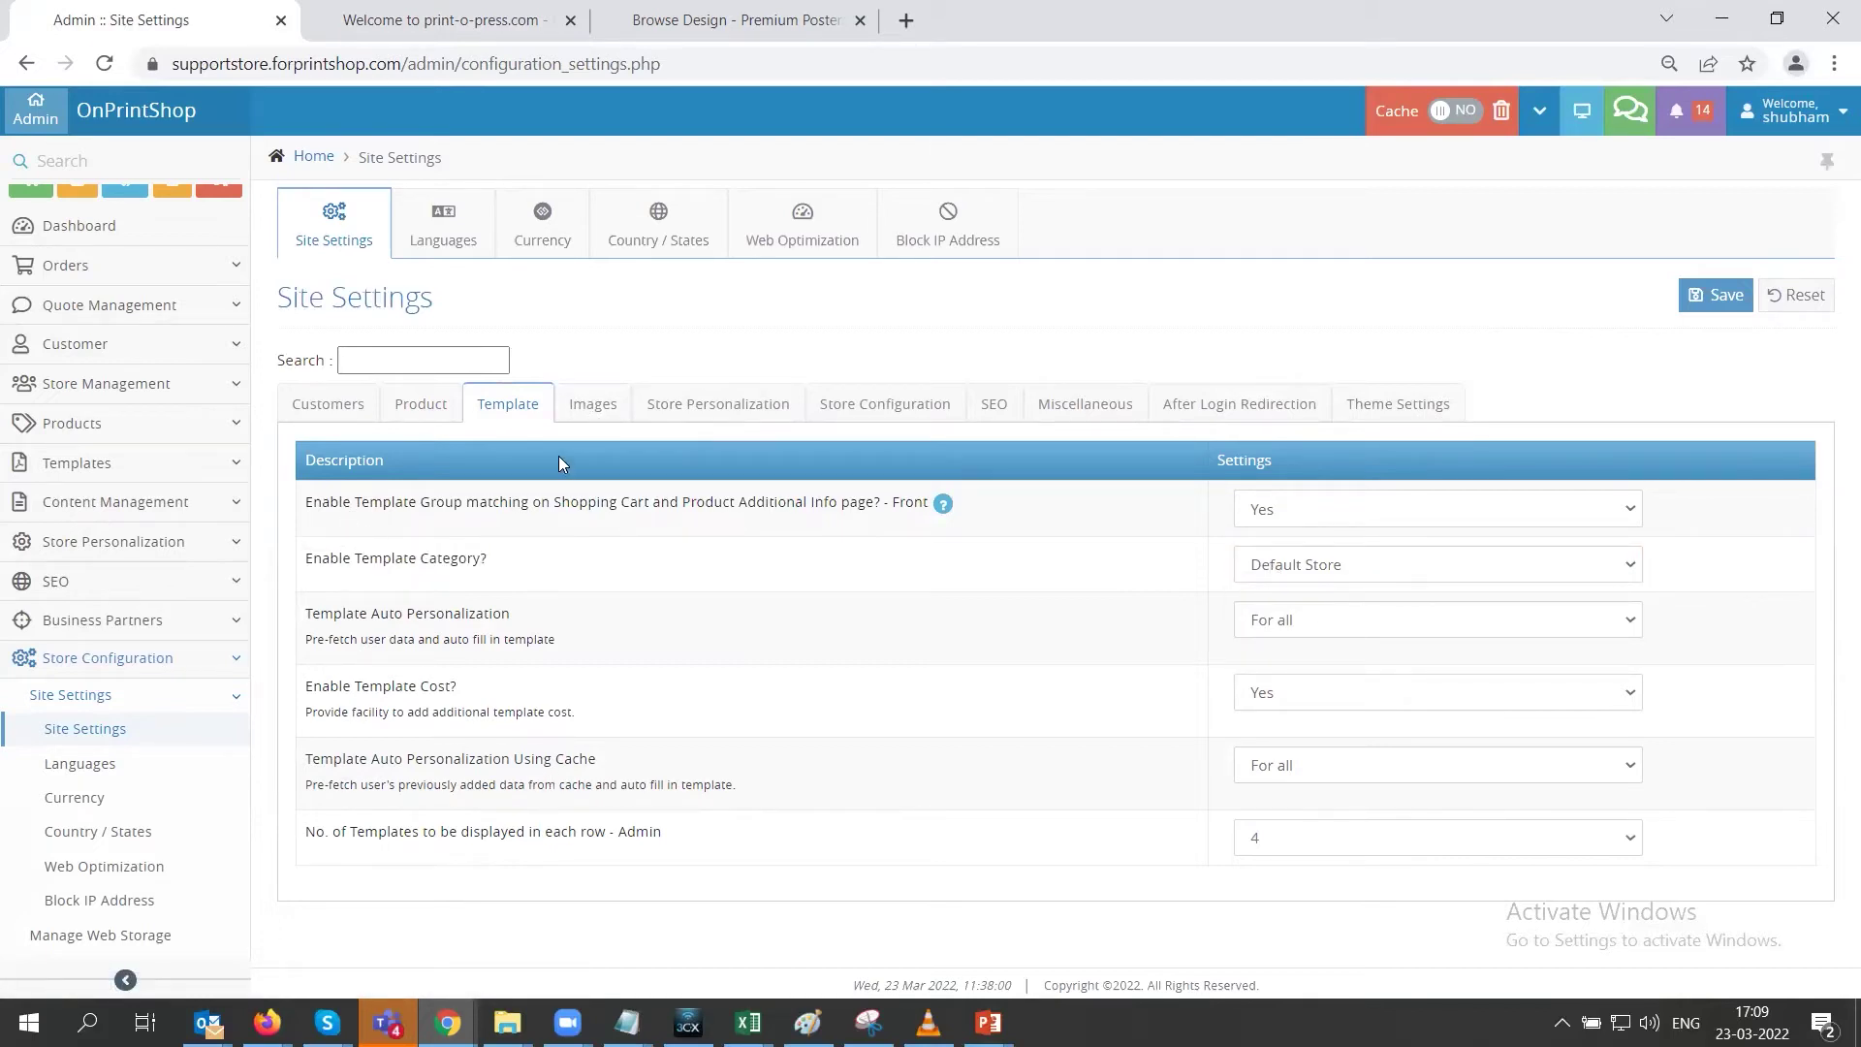
left_click(586, 416)
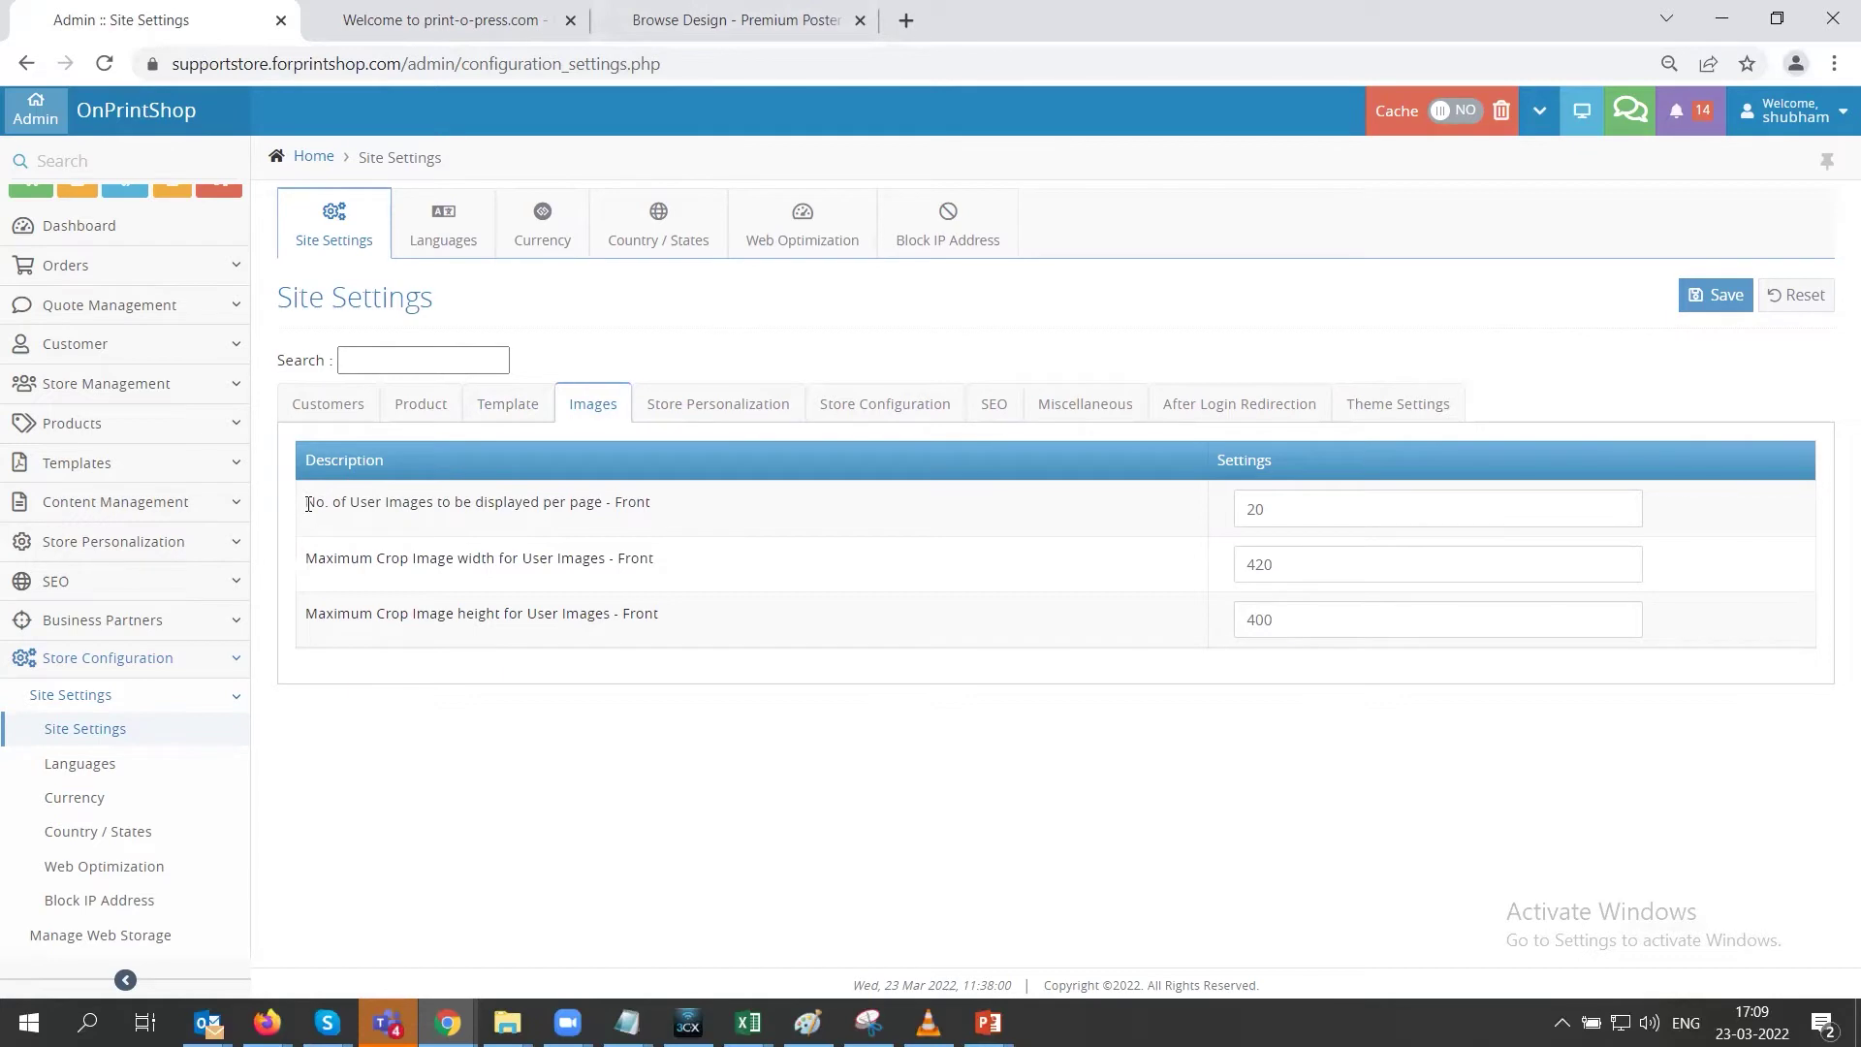
Replace 20 with 30 in the front-end user images per page field
double_click(1291, 504)
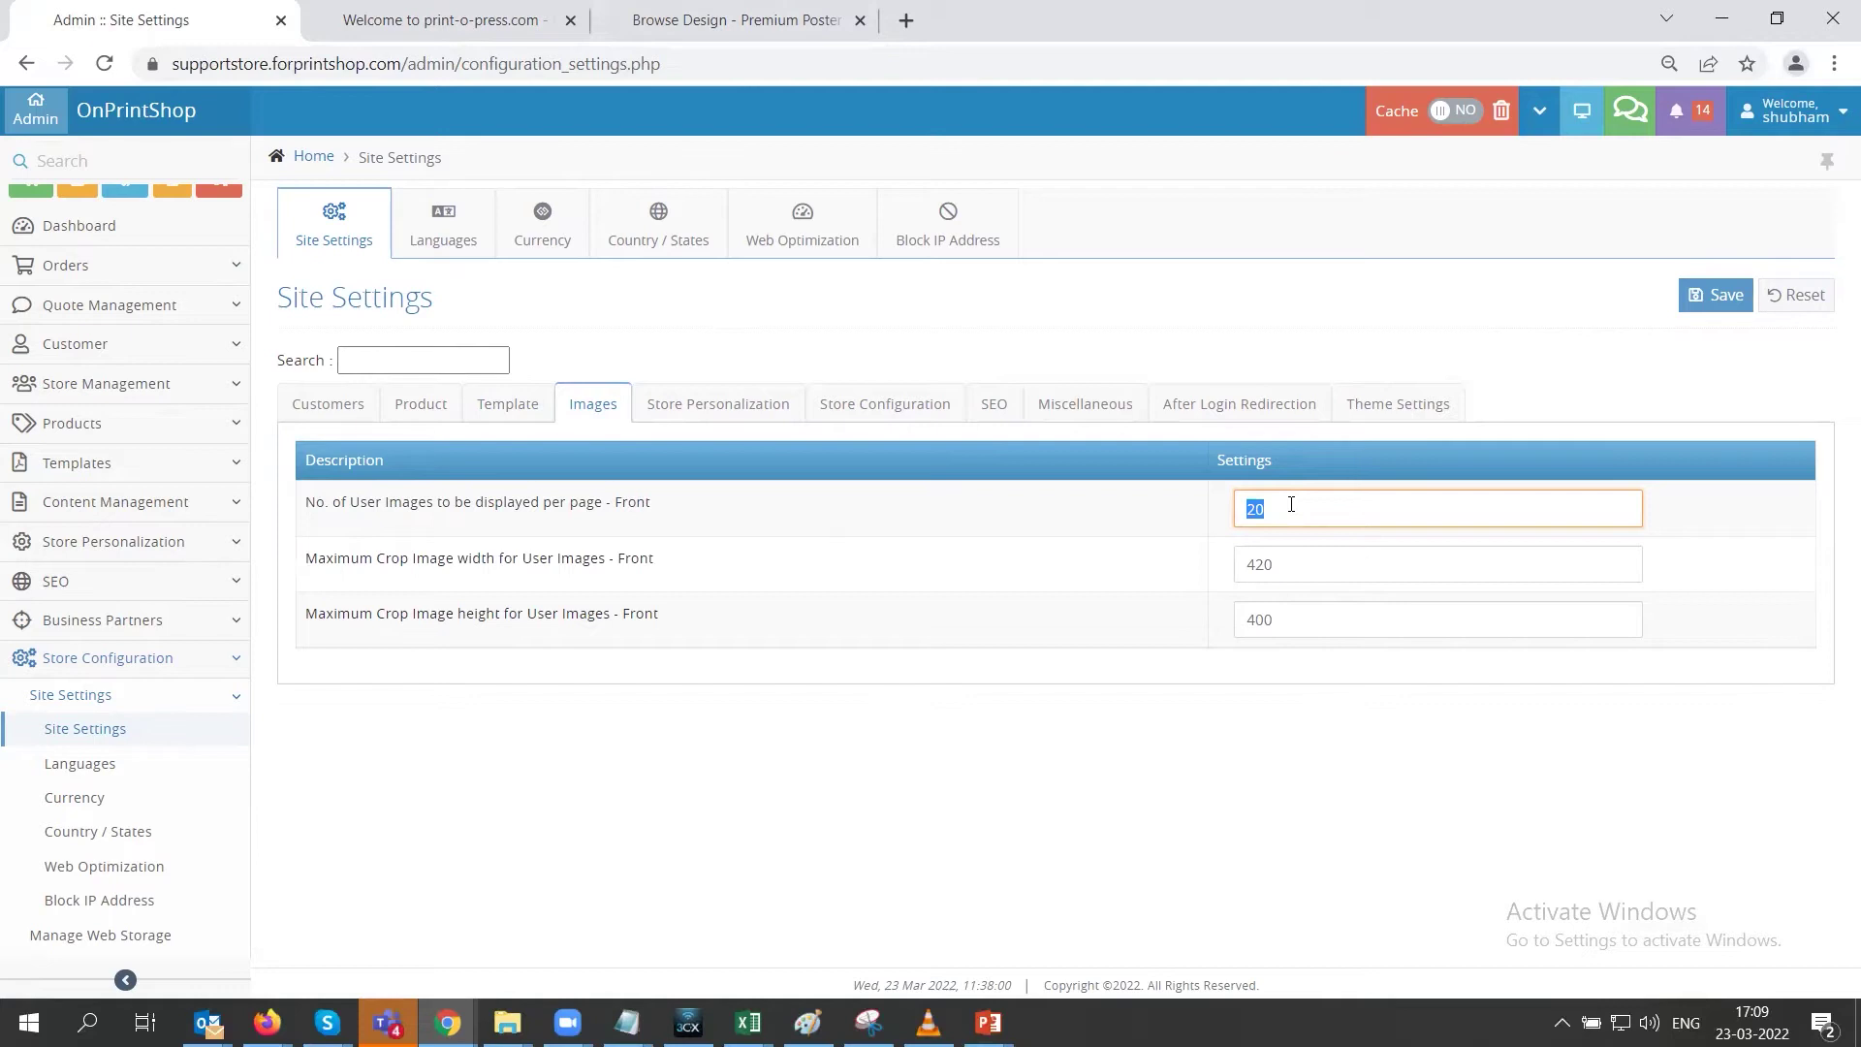
type("30")
Open Store Personalization and keep Printproduct for the Display Shipping Calculator setting
left_click(719, 409)
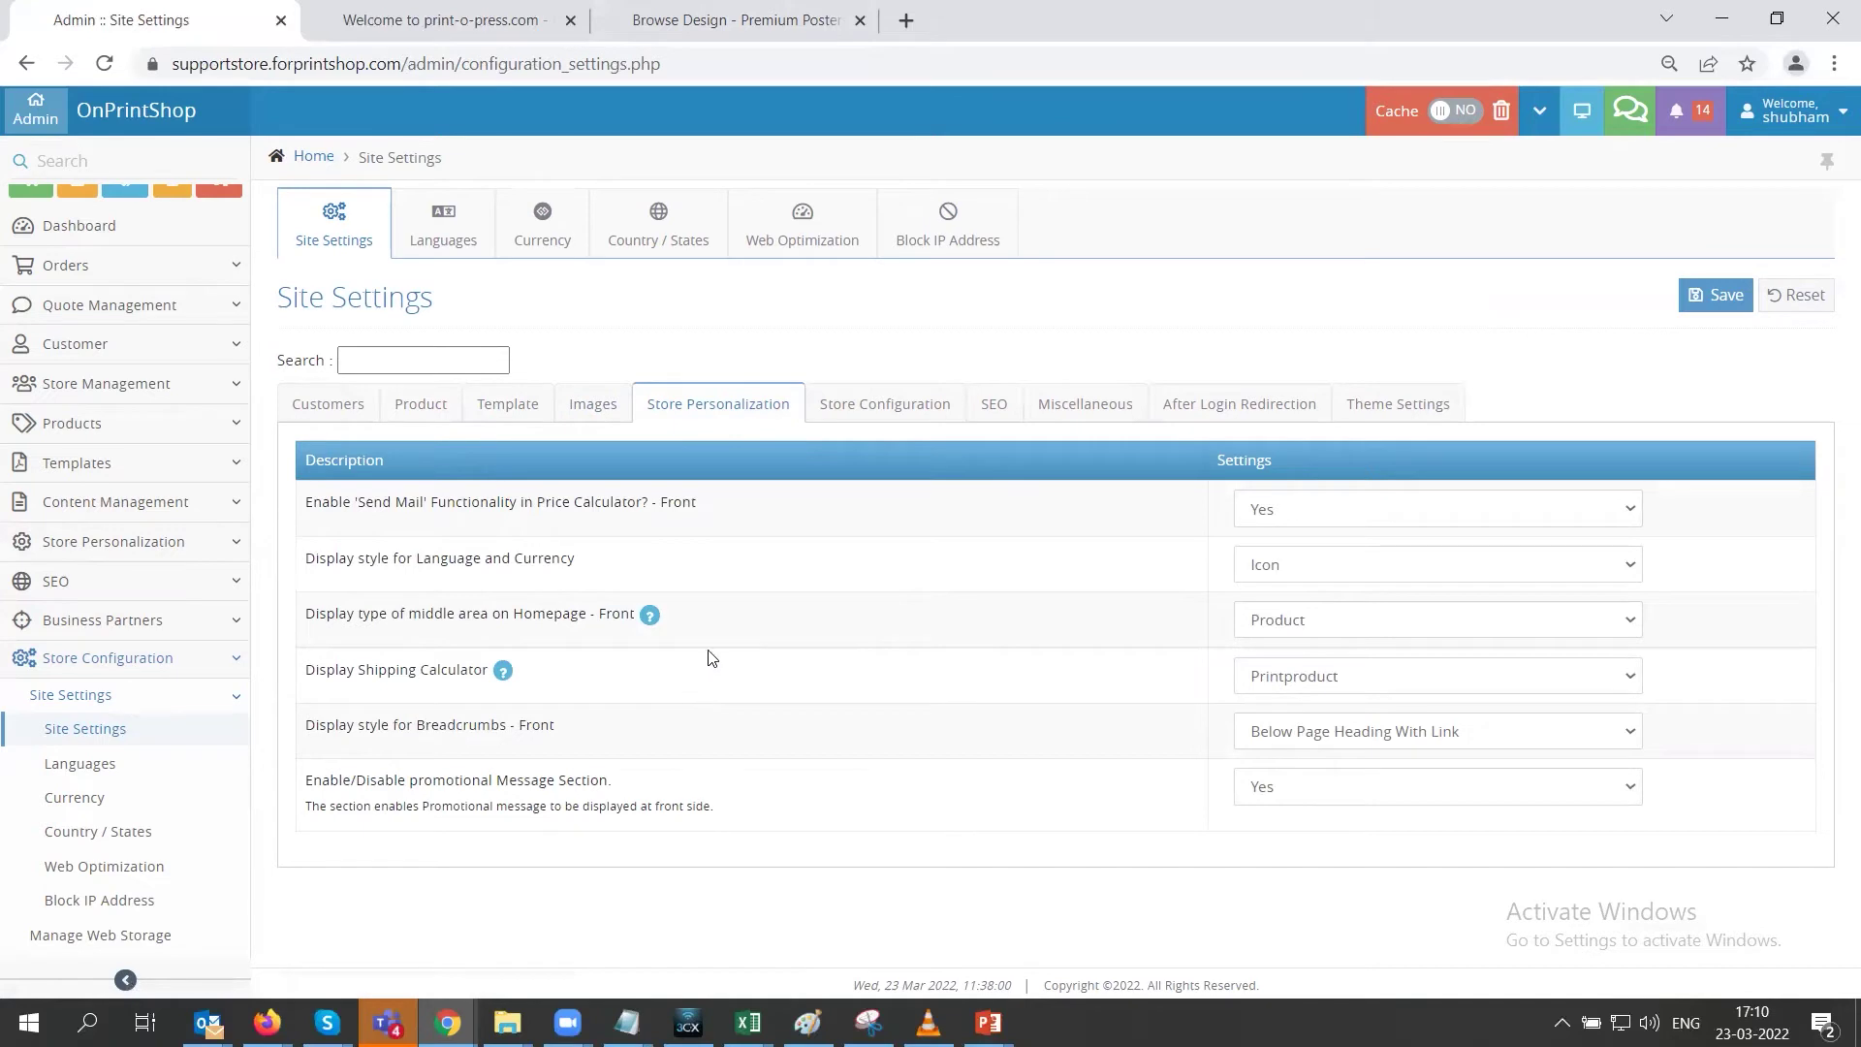
left_click_drag(319, 669, 574, 680)
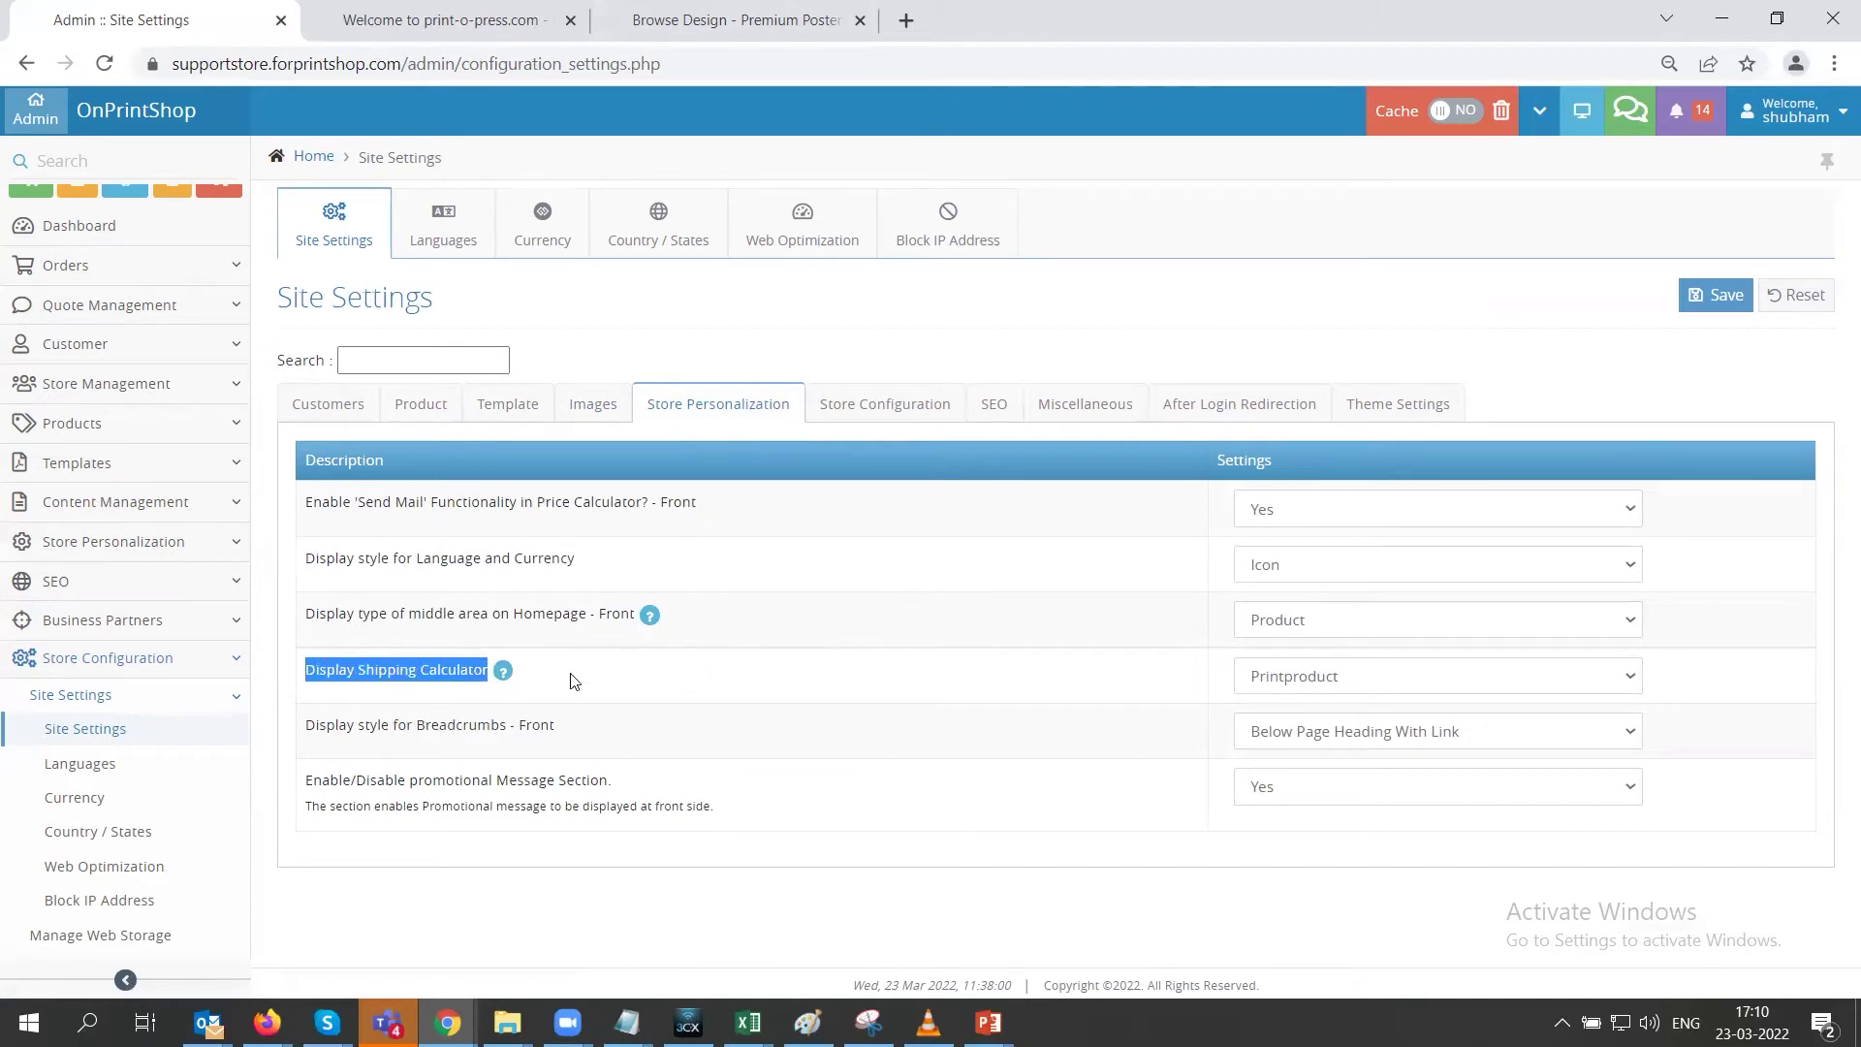
left_click(1288, 679)
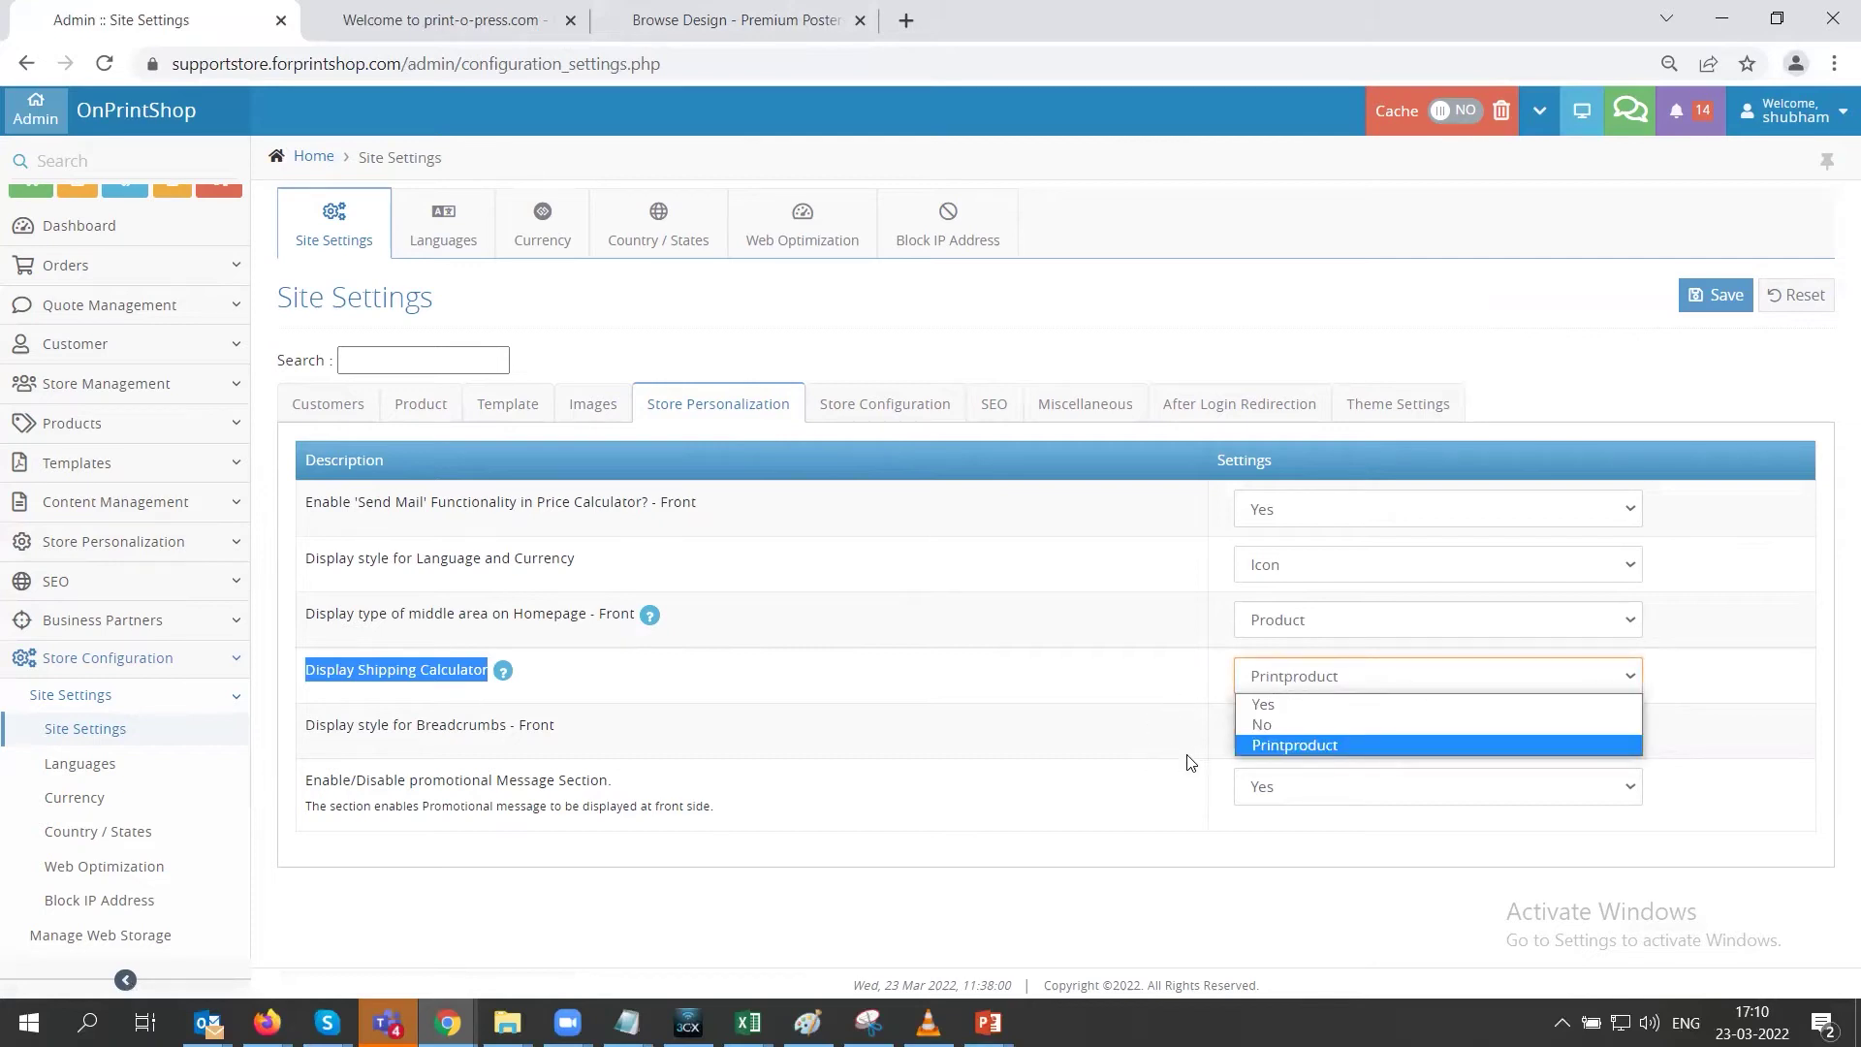
left_click(1273, 748)
left_click(1274, 673)
left_click(630, 705)
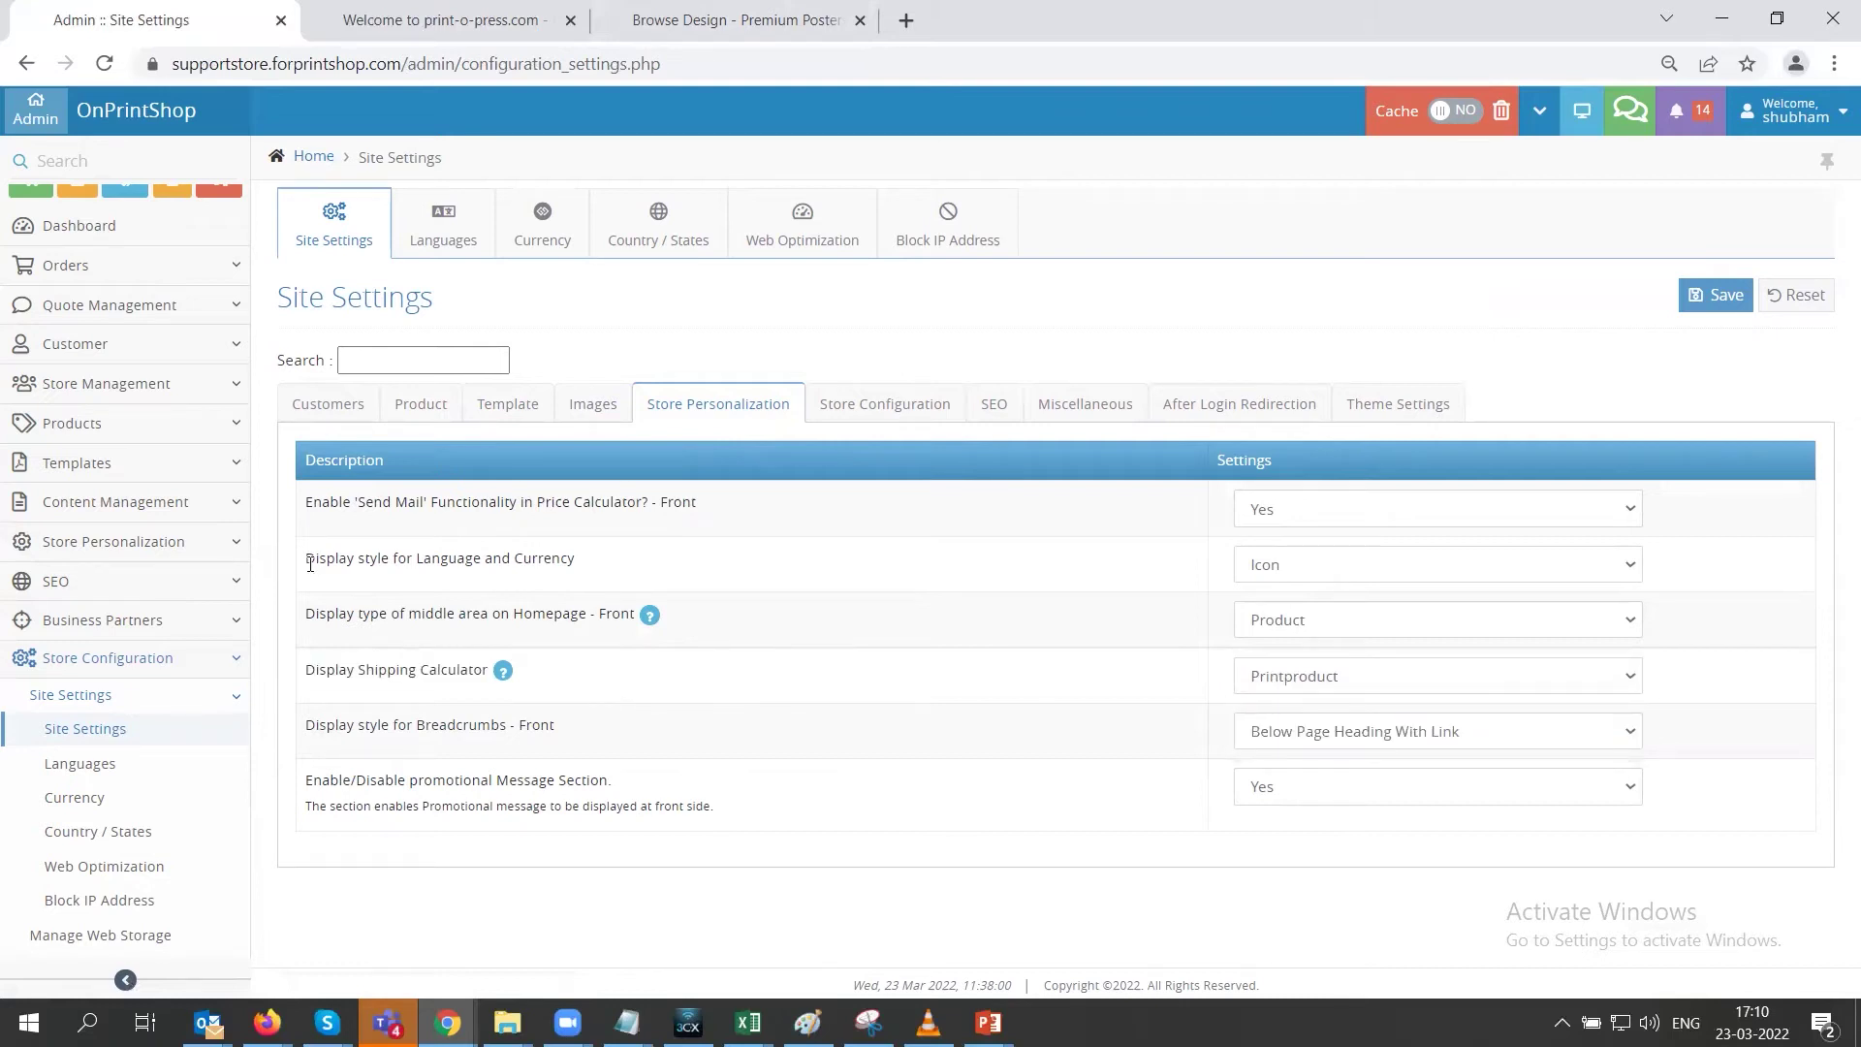
Keep Icon as the language and currency display style, then go to Store Configuration
left_click_drag(310, 565, 494, 566)
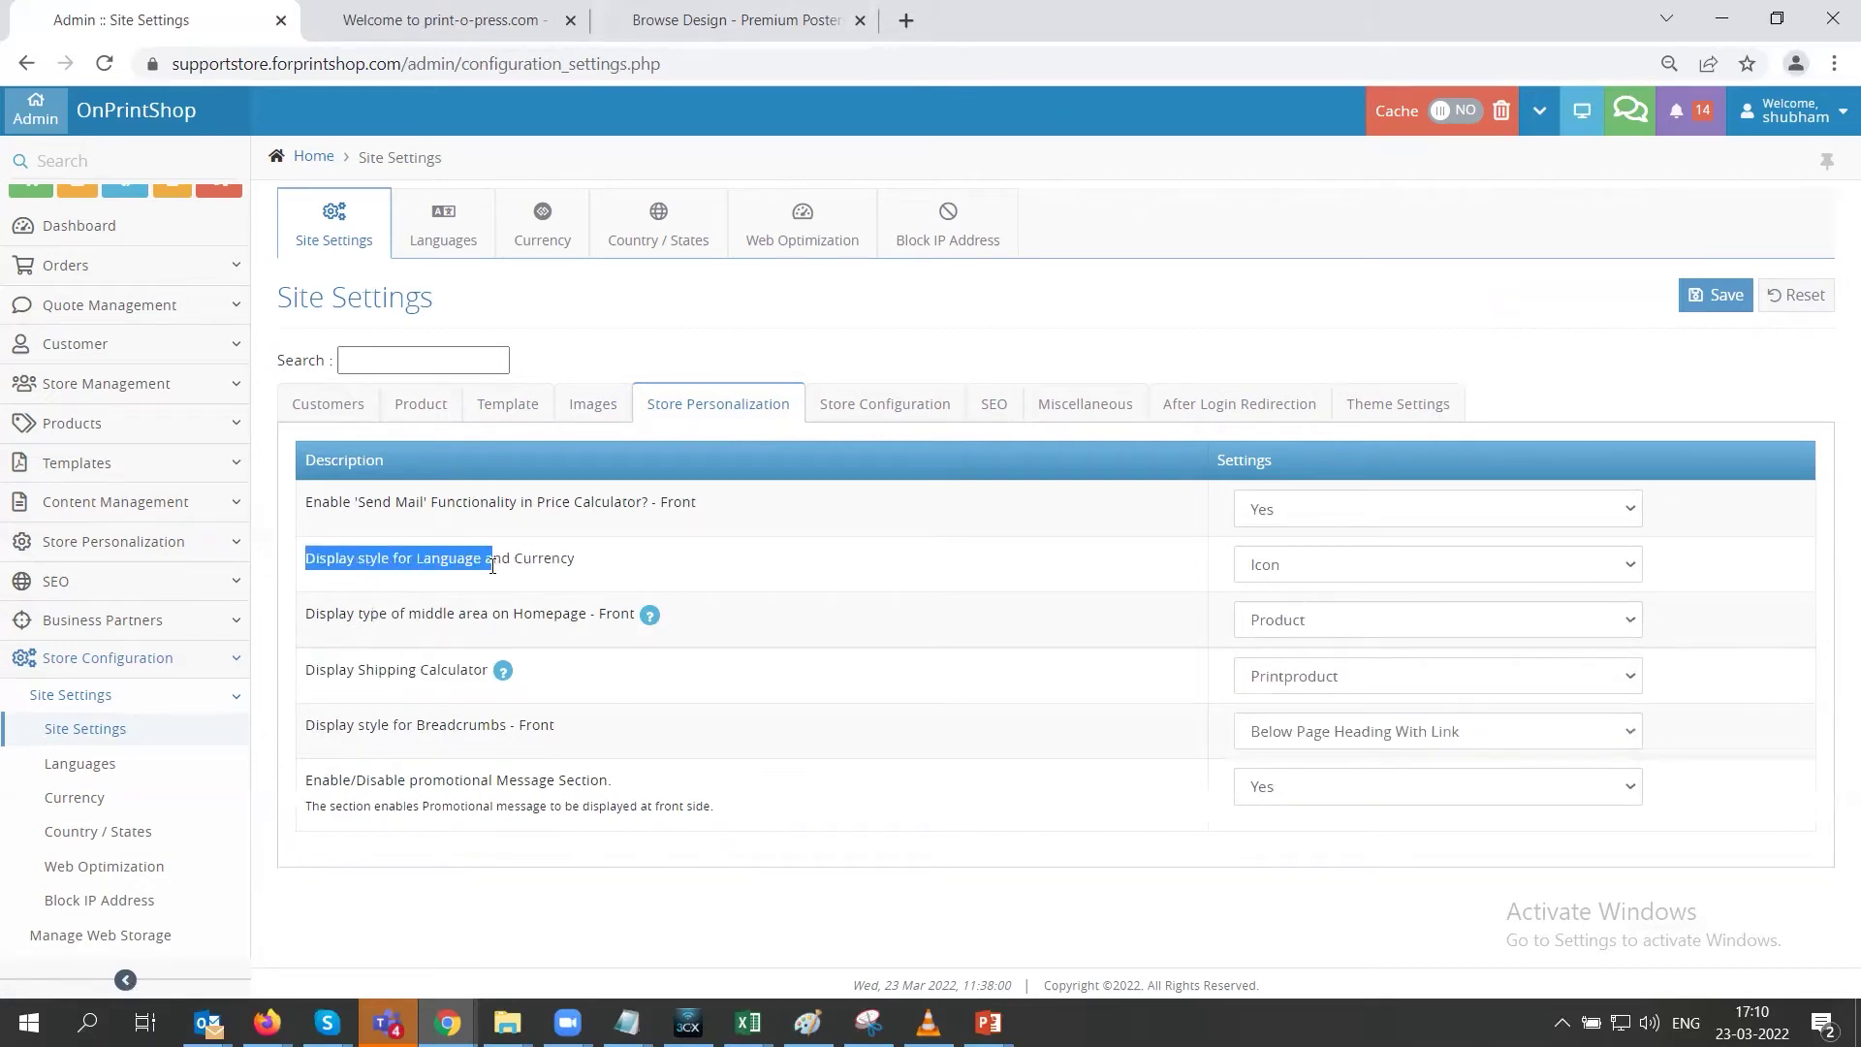
left_click(572, 559)
left_click(1280, 568)
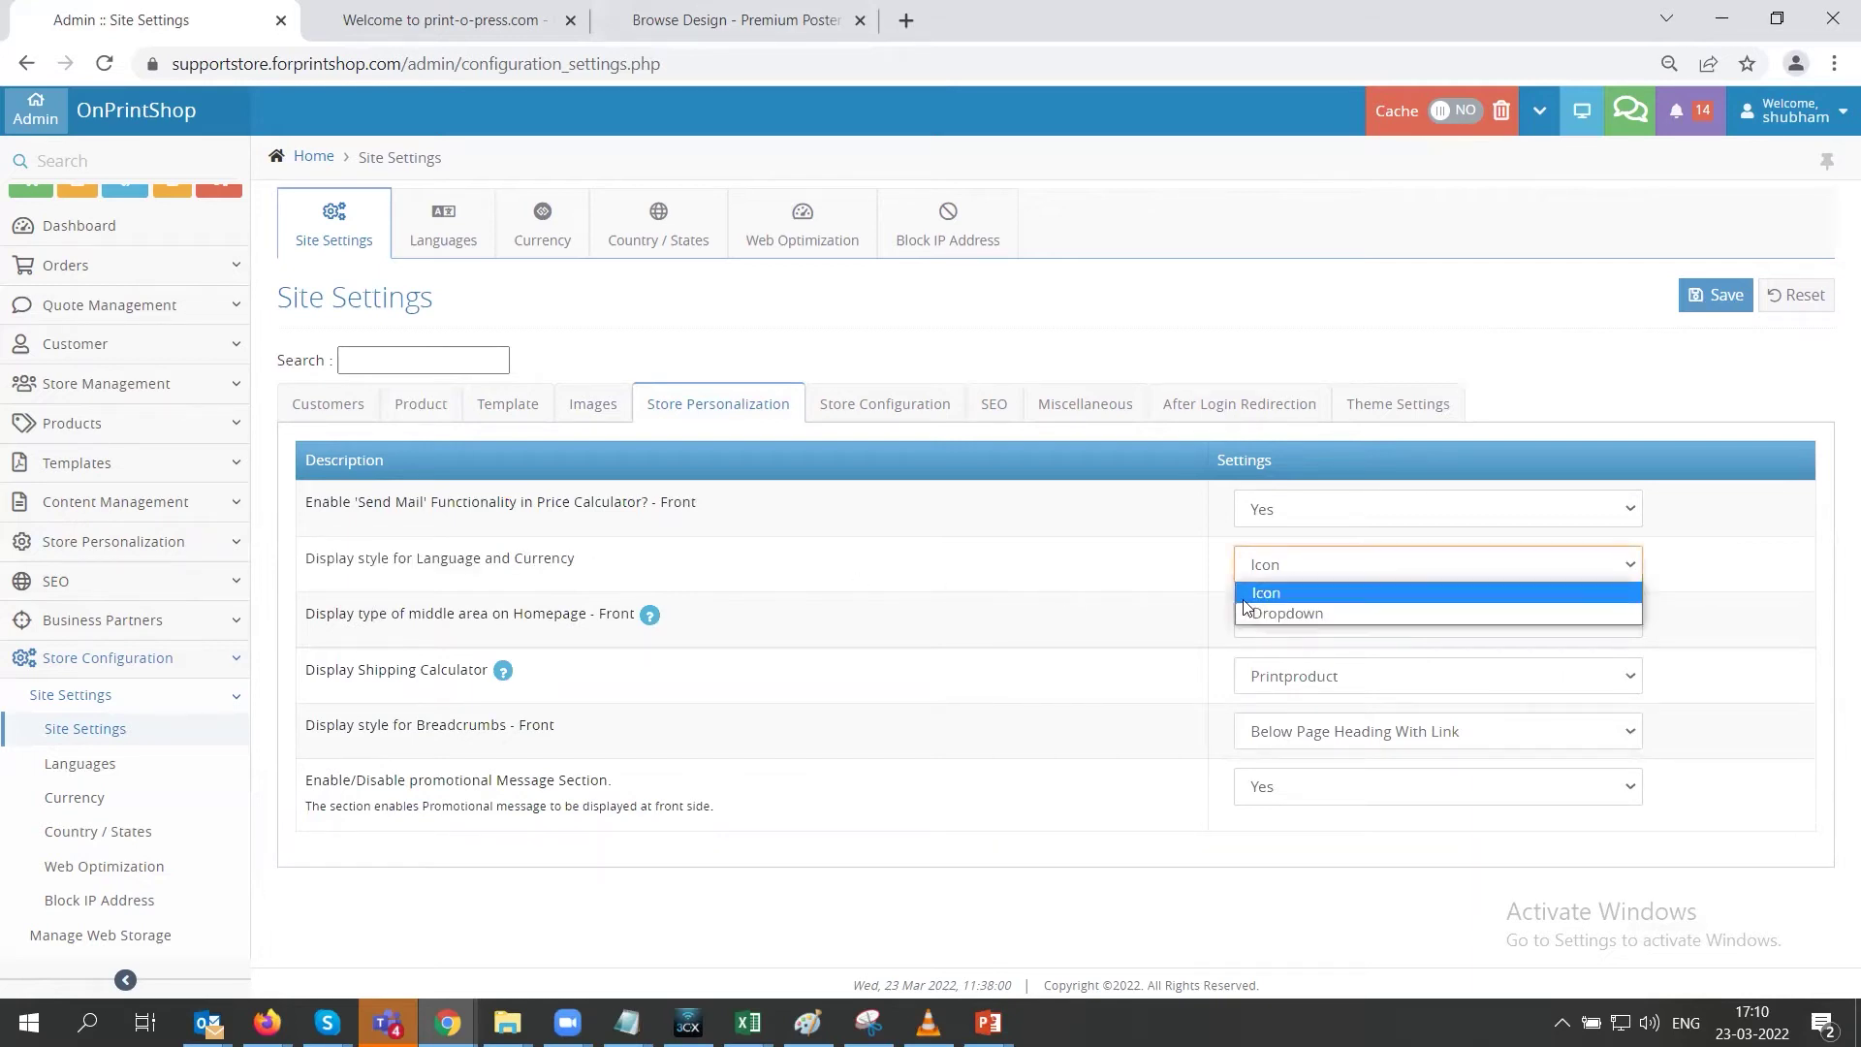
left_click(1177, 567)
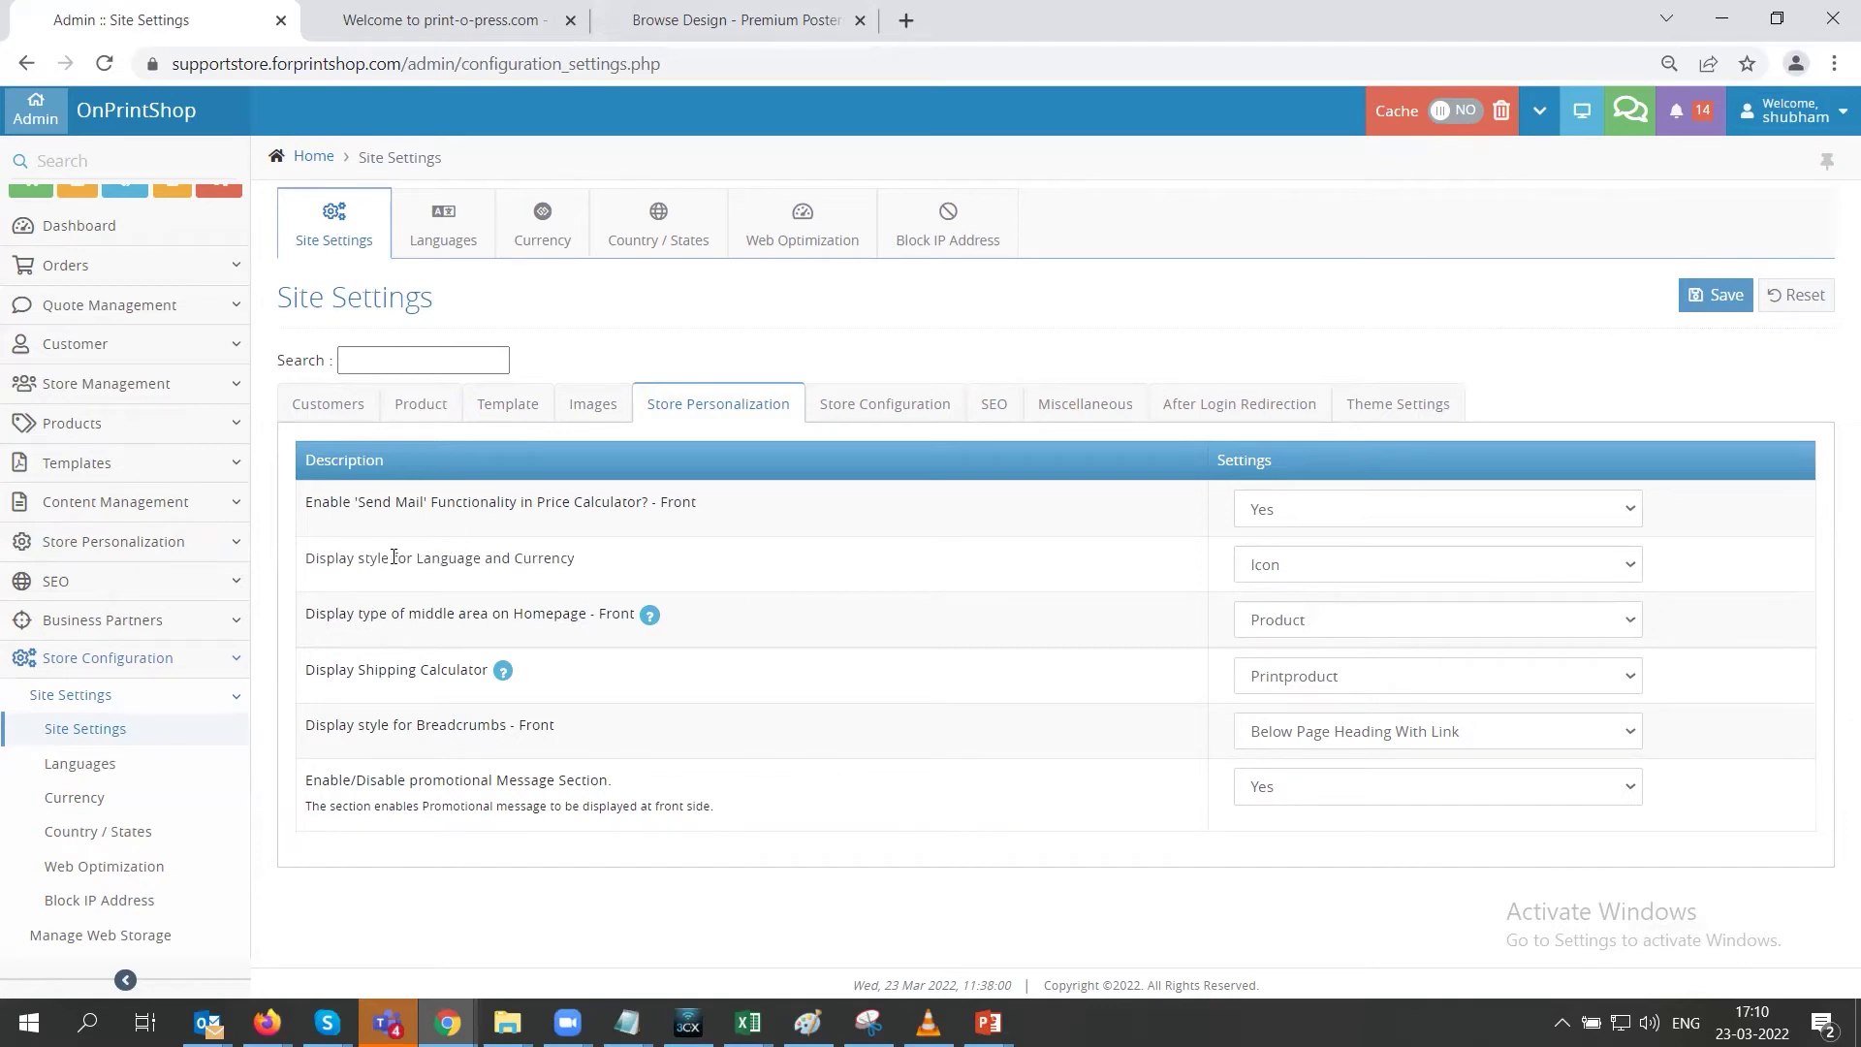
left_click(870, 407)
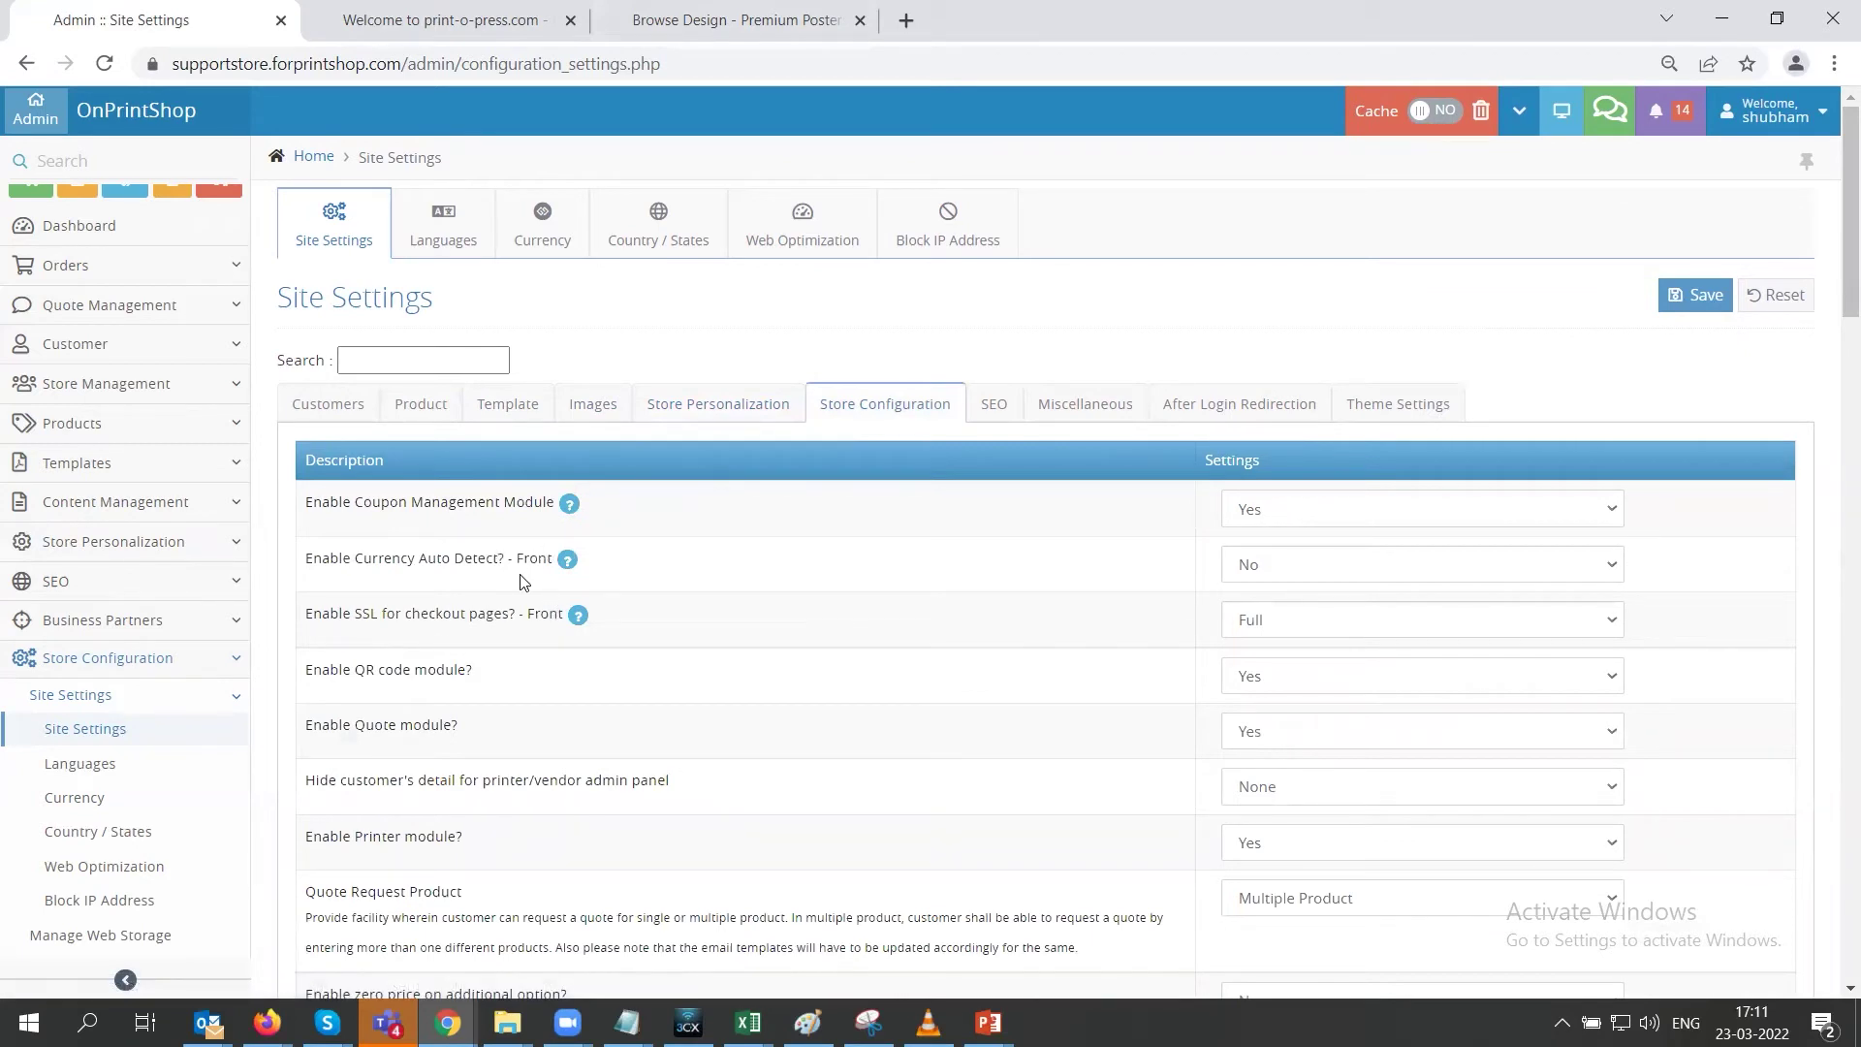
Enter SAT,SUN in the 'Week Days on which you have holiday' field
scroll(520, 580, "down", 3)
scroll(585, 584, "down", 4)
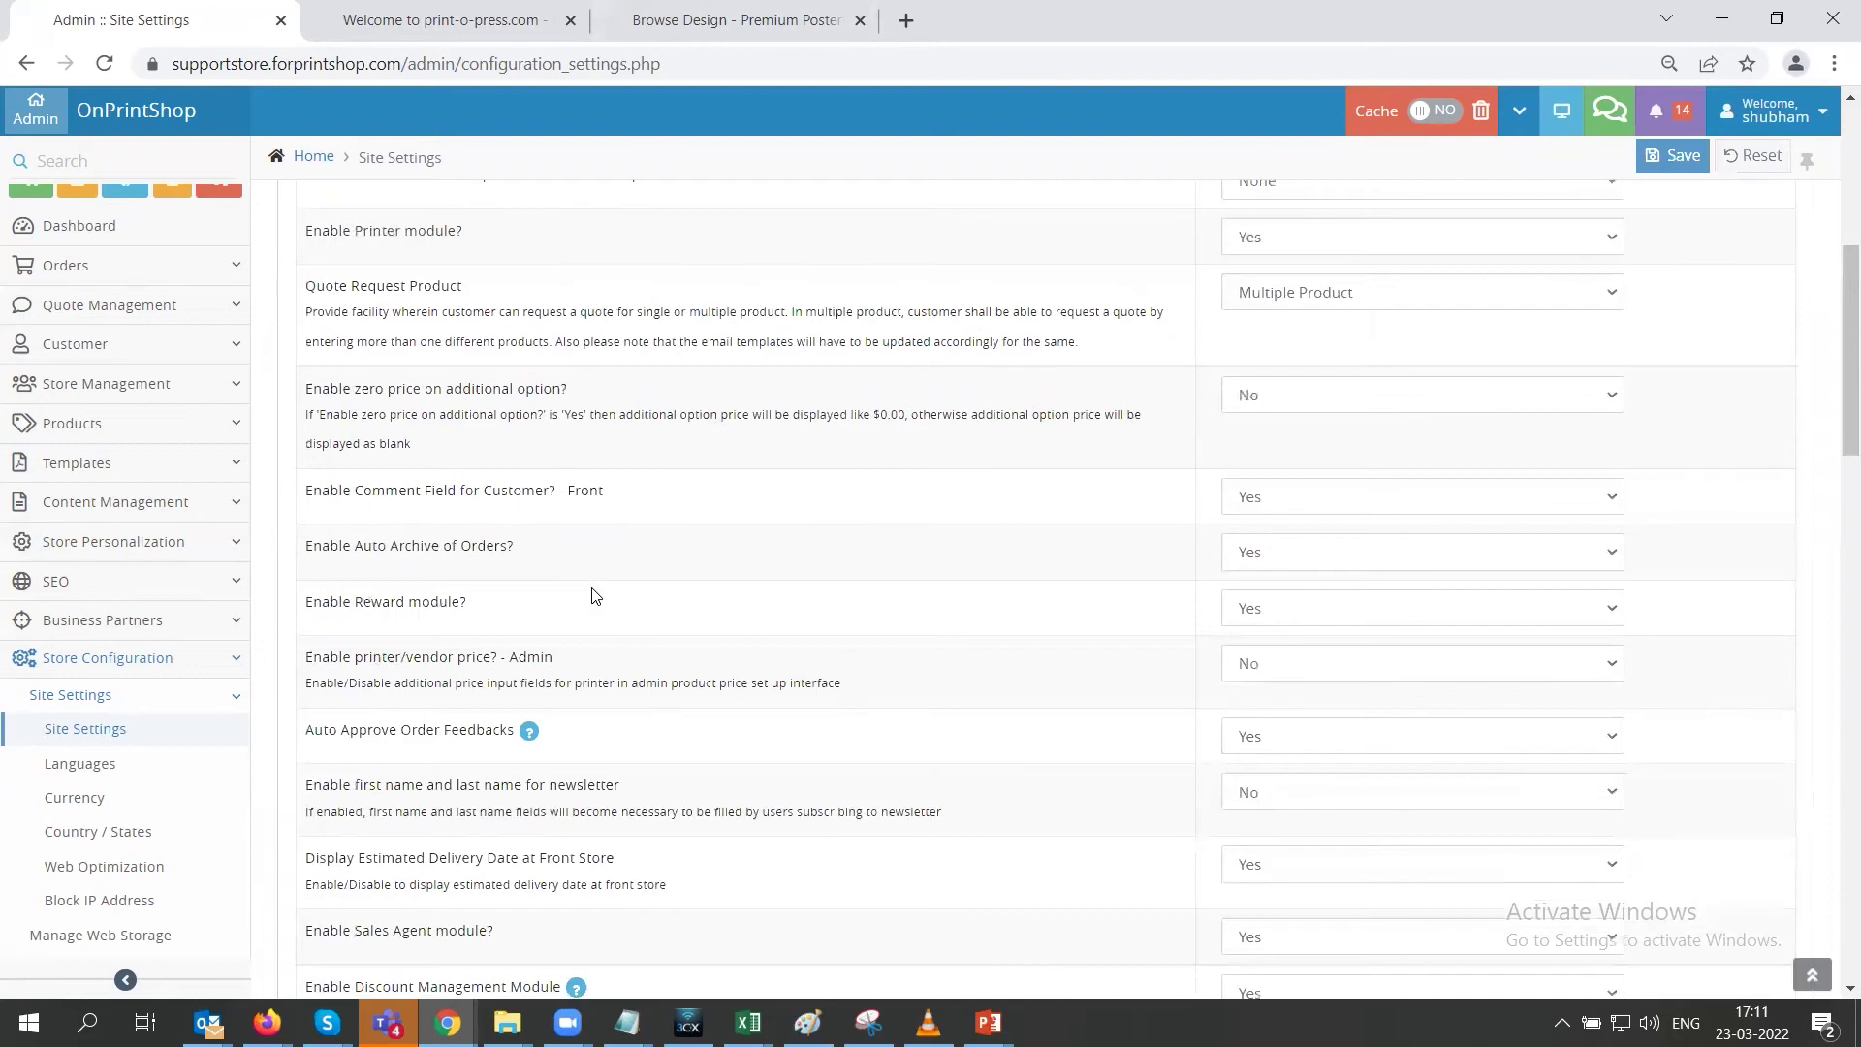
scroll(591, 582, "down", 4)
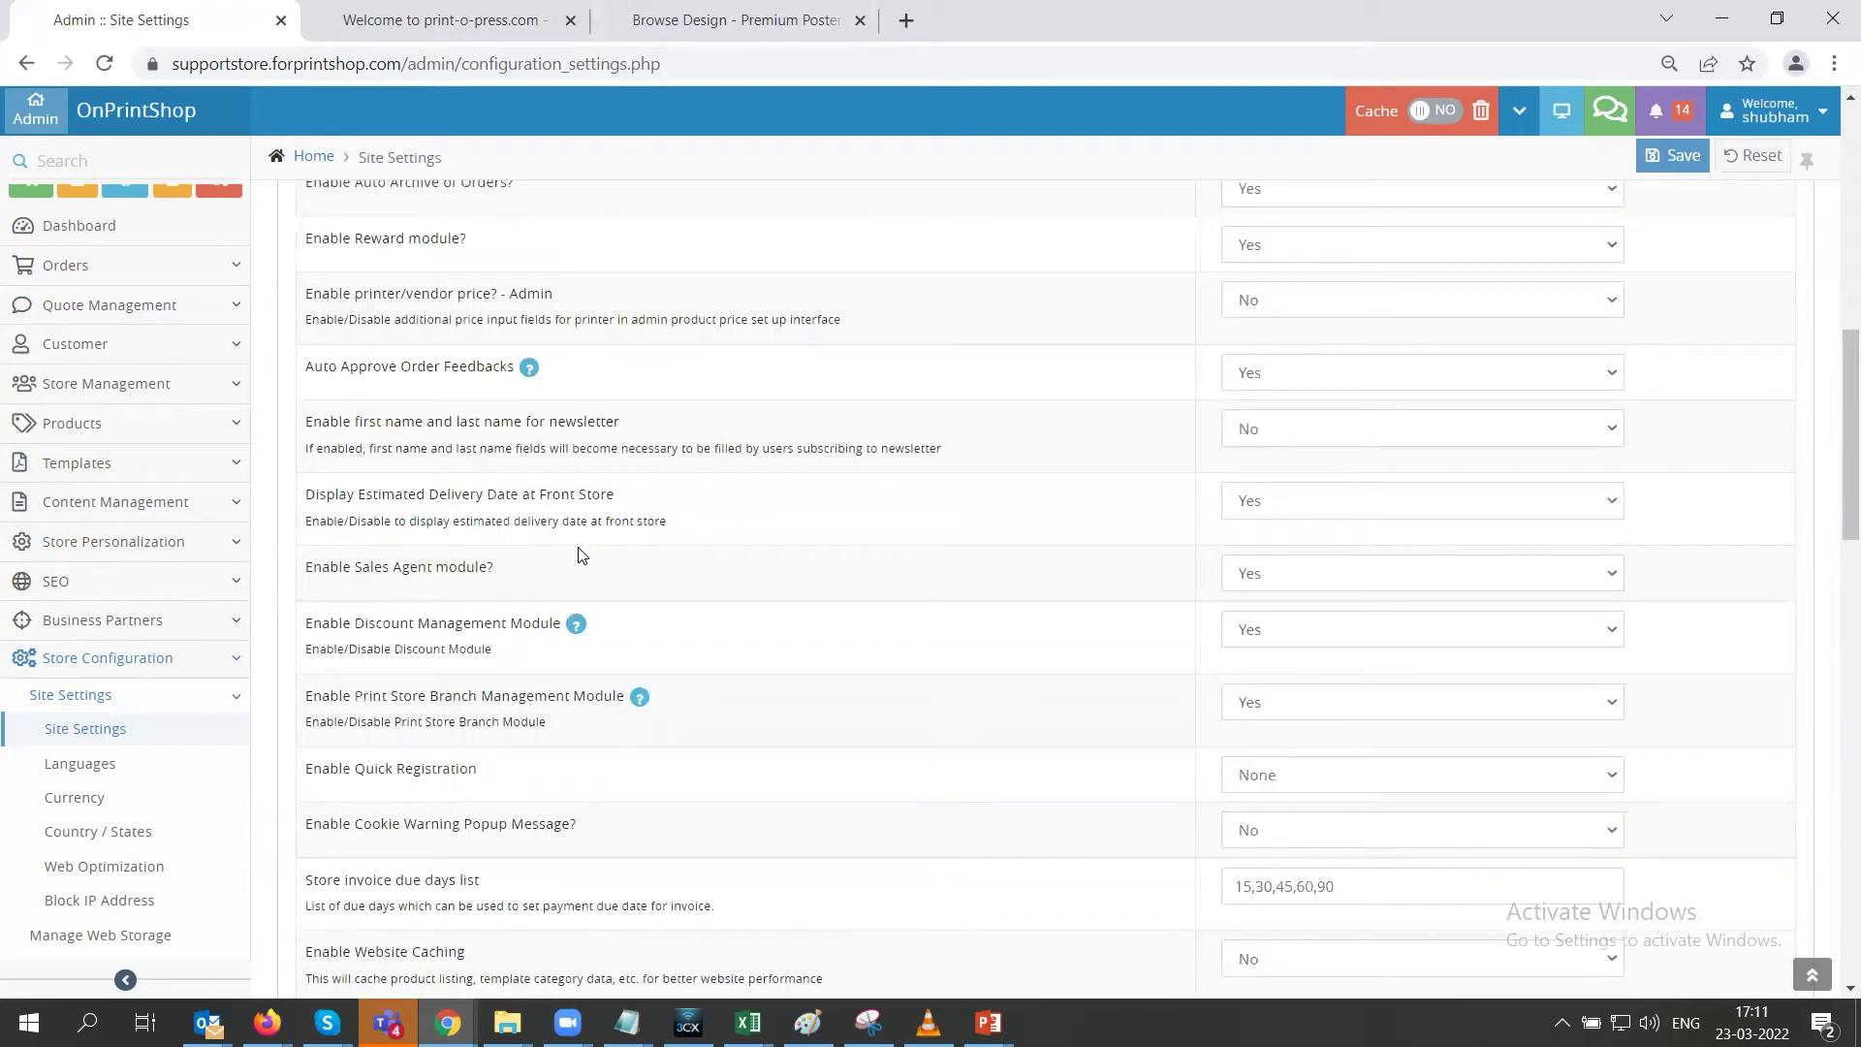
scroll(582, 554, "down", 5)
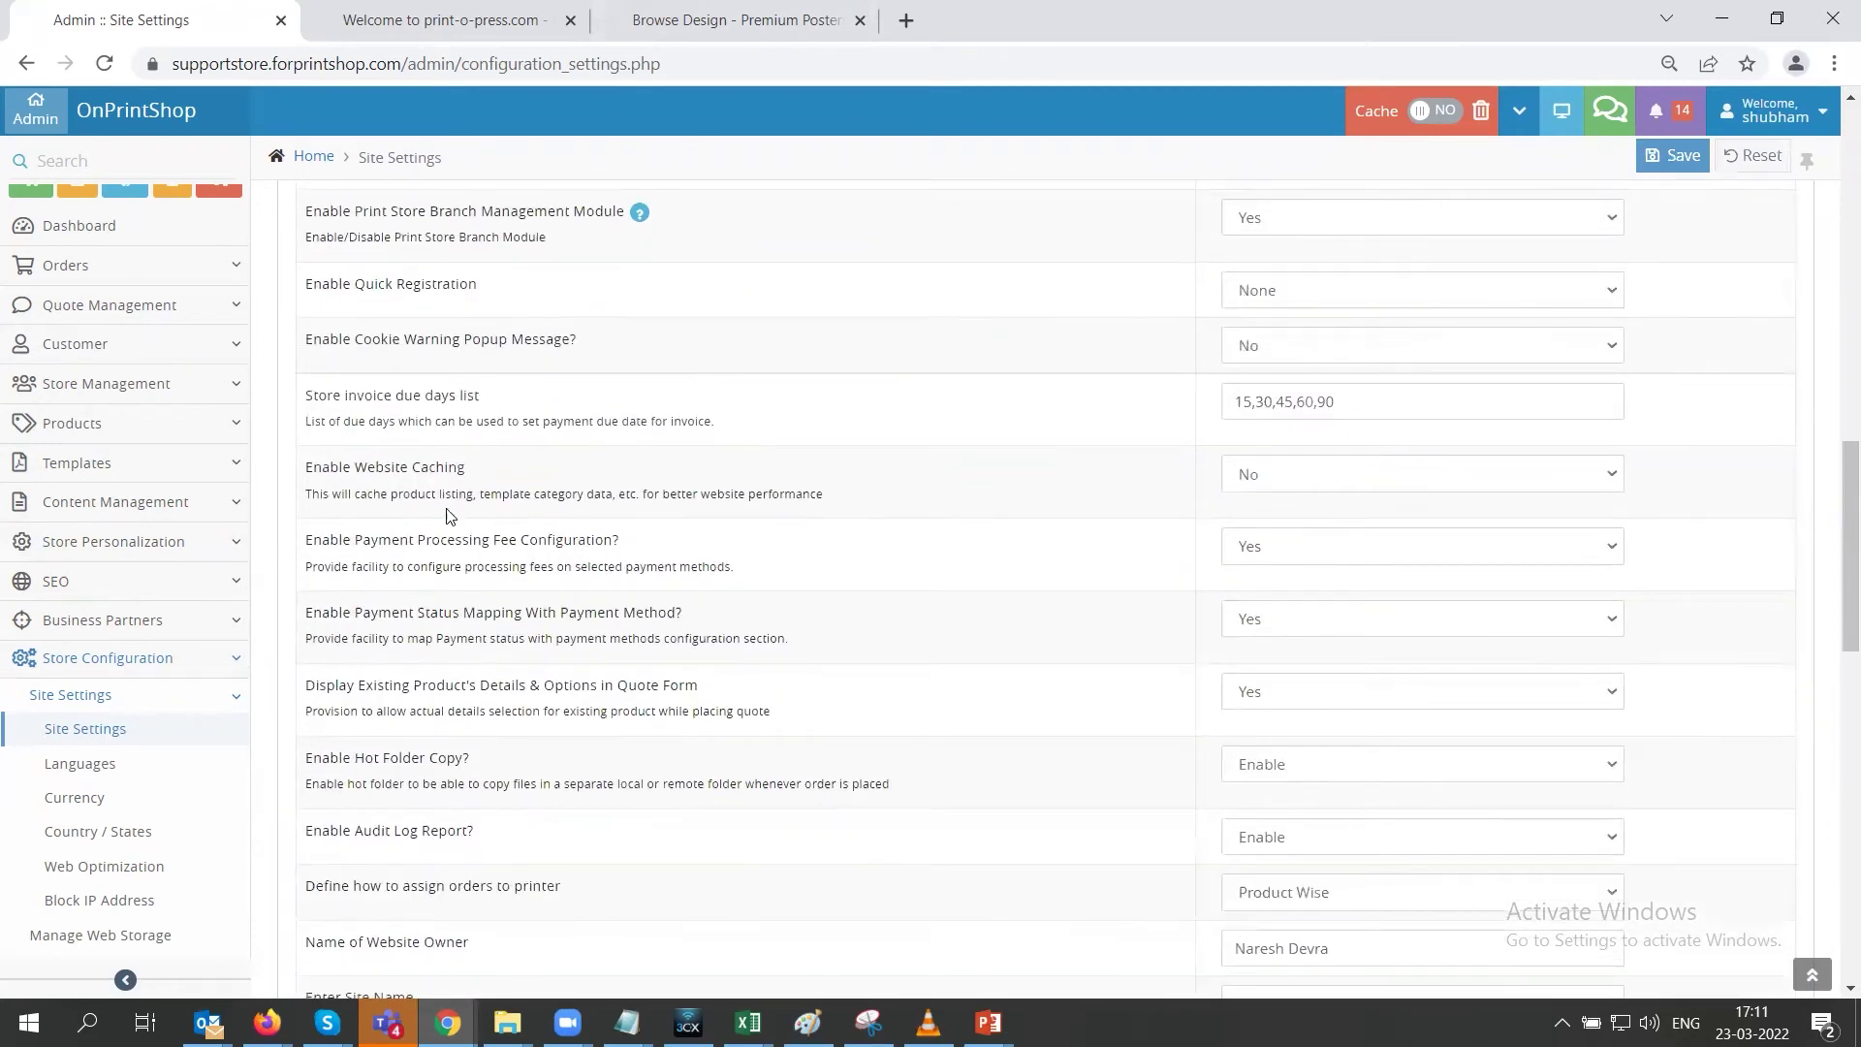
scroll(449, 516, "down", 8)
left_click_drag(306, 689, 567, 691)
left_click(1322, 694)
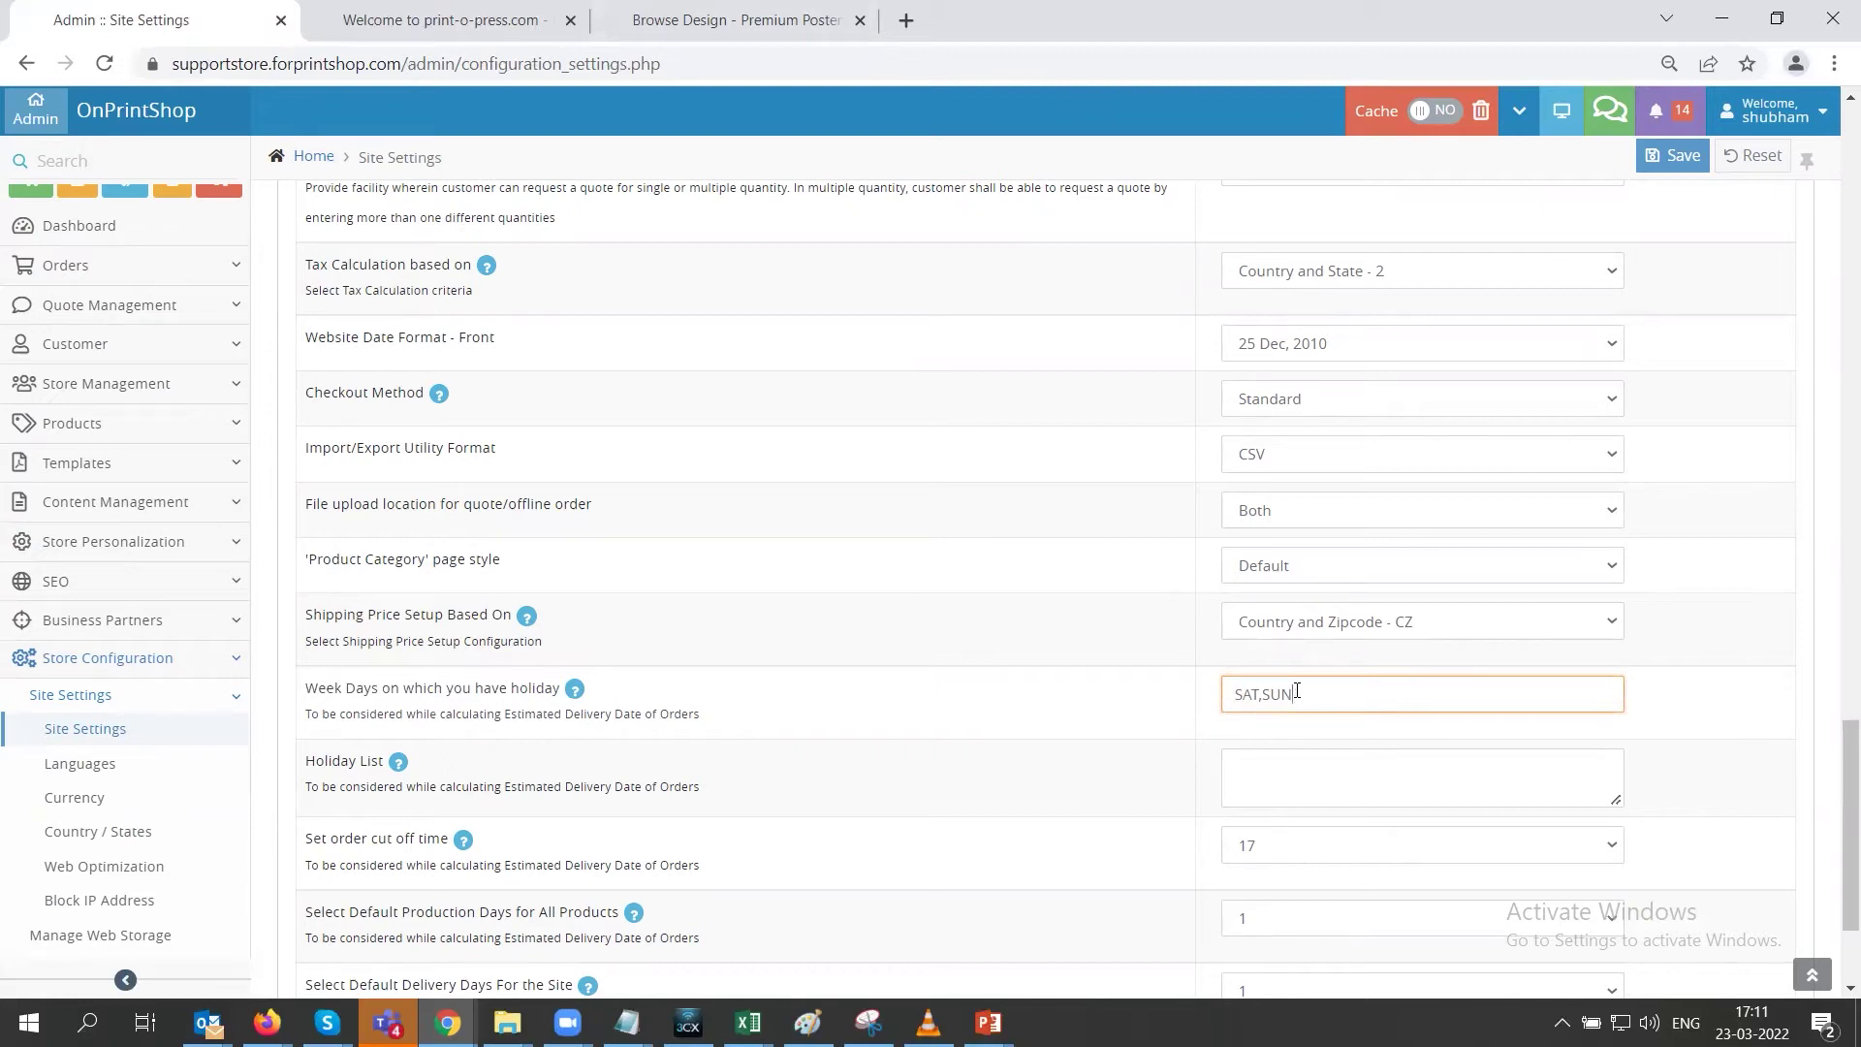
Read the Holiday List help note to see what the field expects
scroll(302, 555, "down", 3)
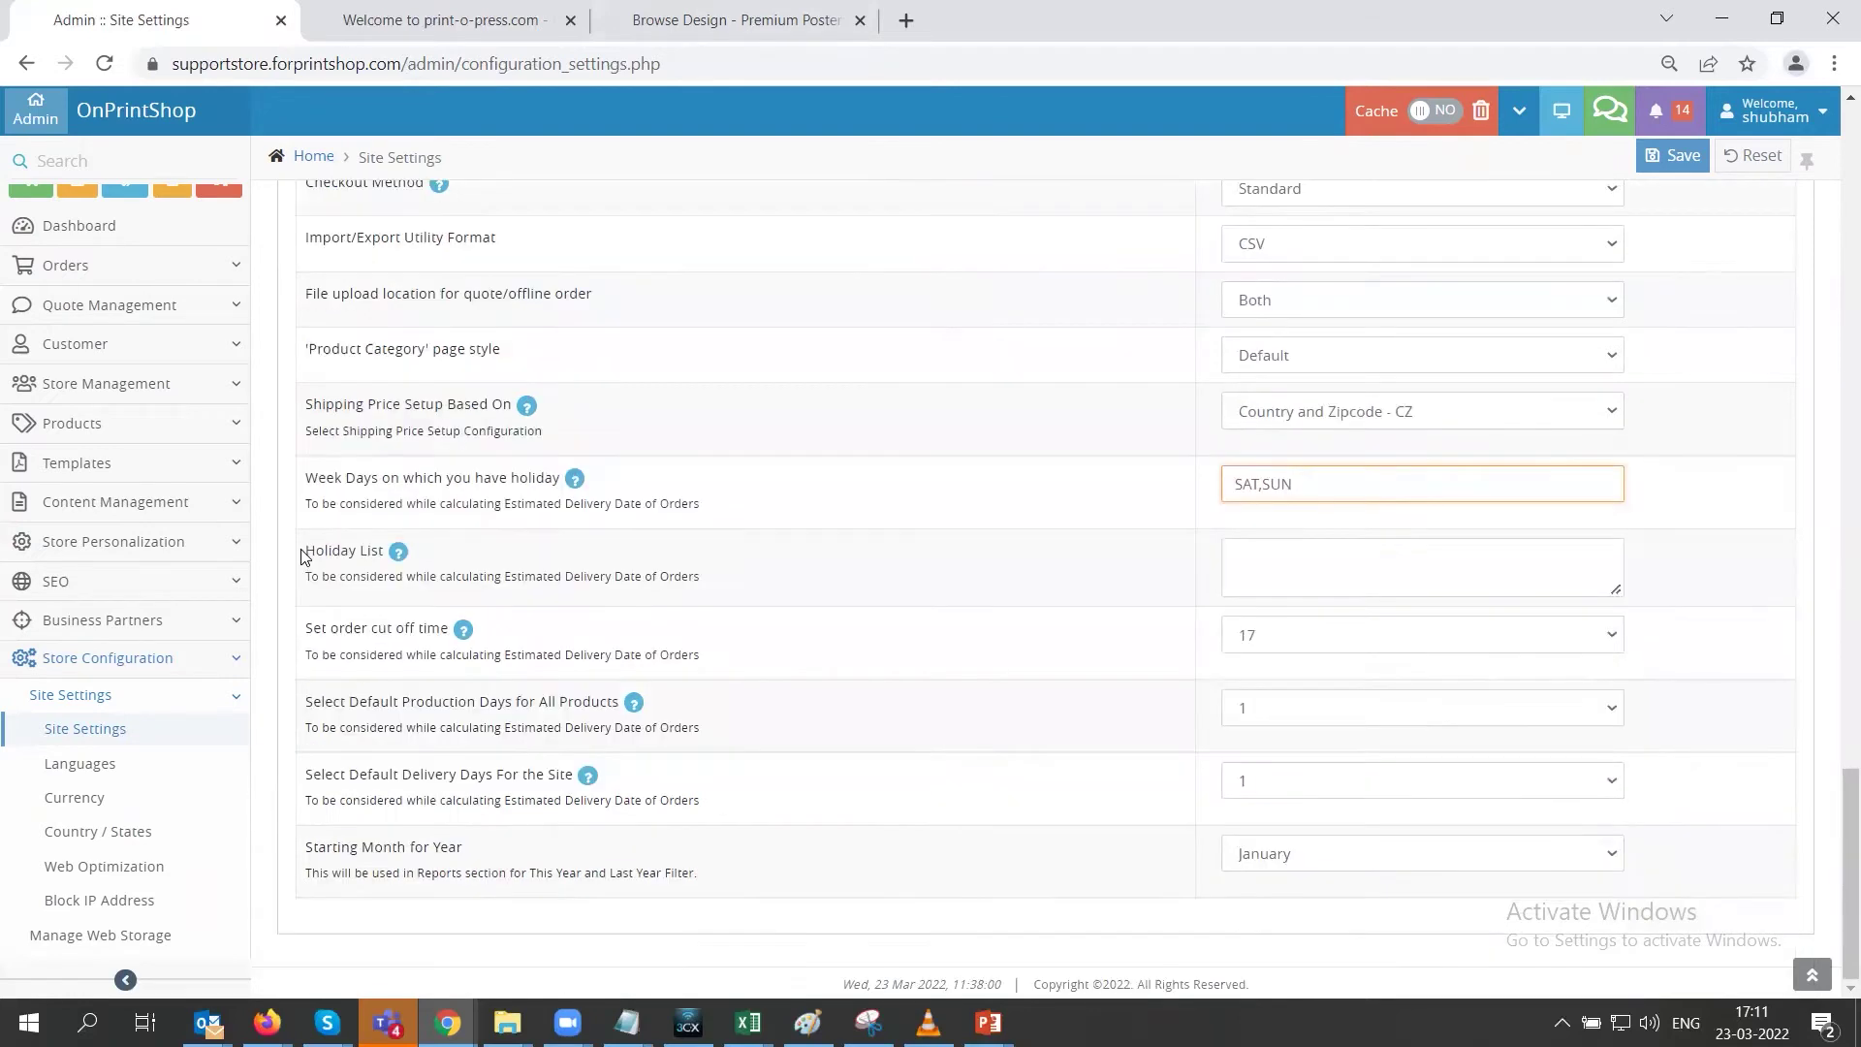
left_click_drag(307, 551, 379, 552)
mouse_move(398, 552)
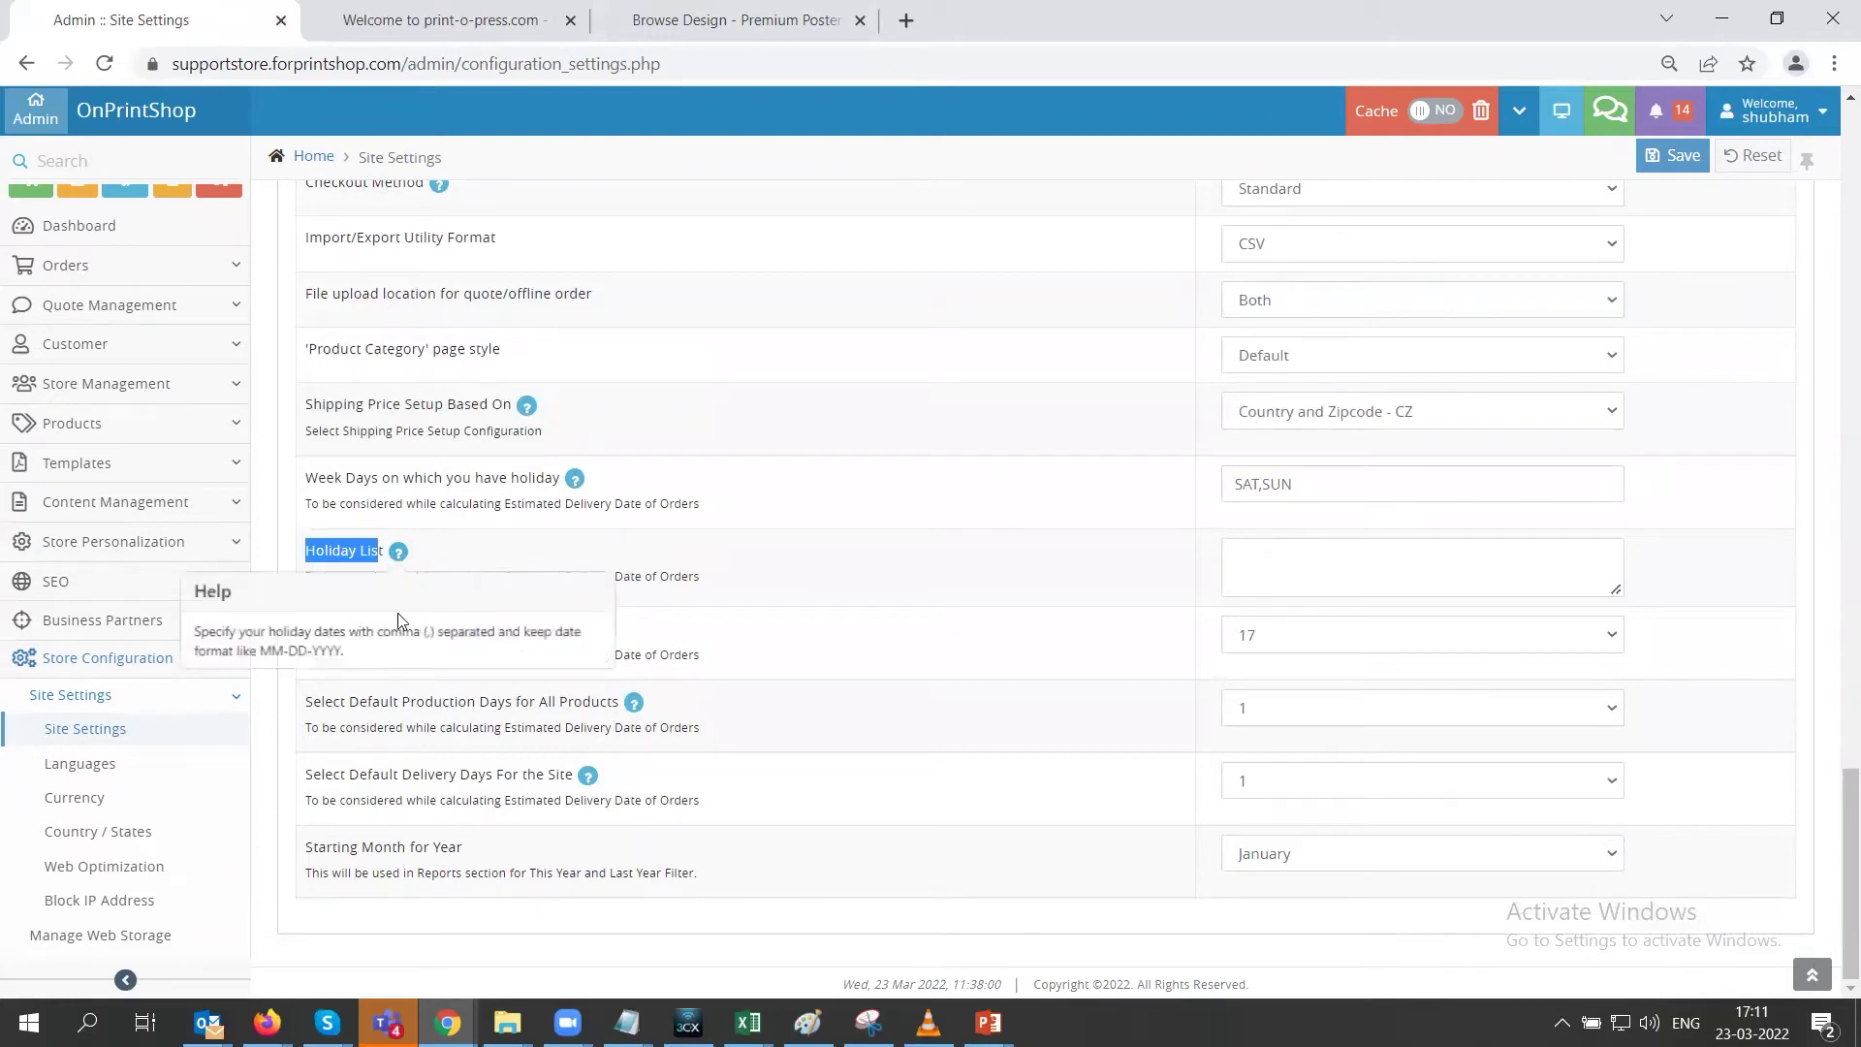
left_click(540, 514)
mouse_move(574, 479)
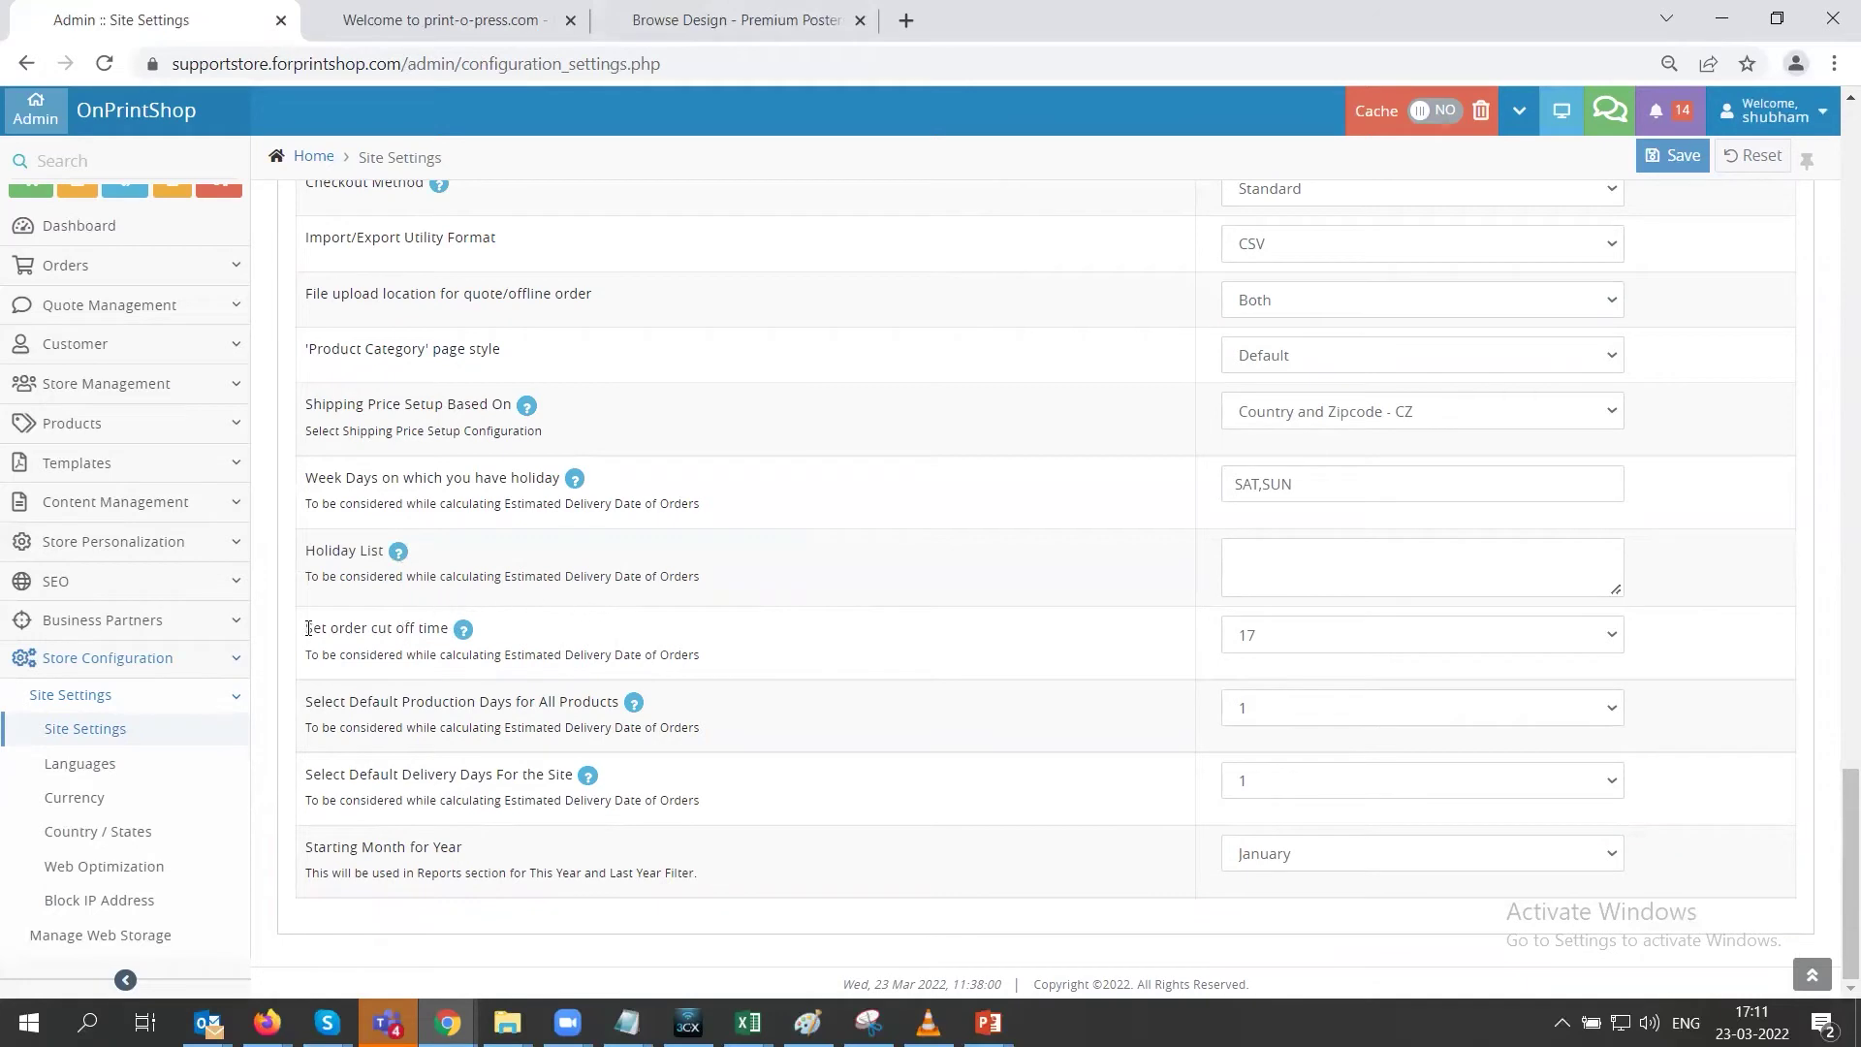
Set the order cut-off time to 10
left_click_drag(308, 629, 451, 628)
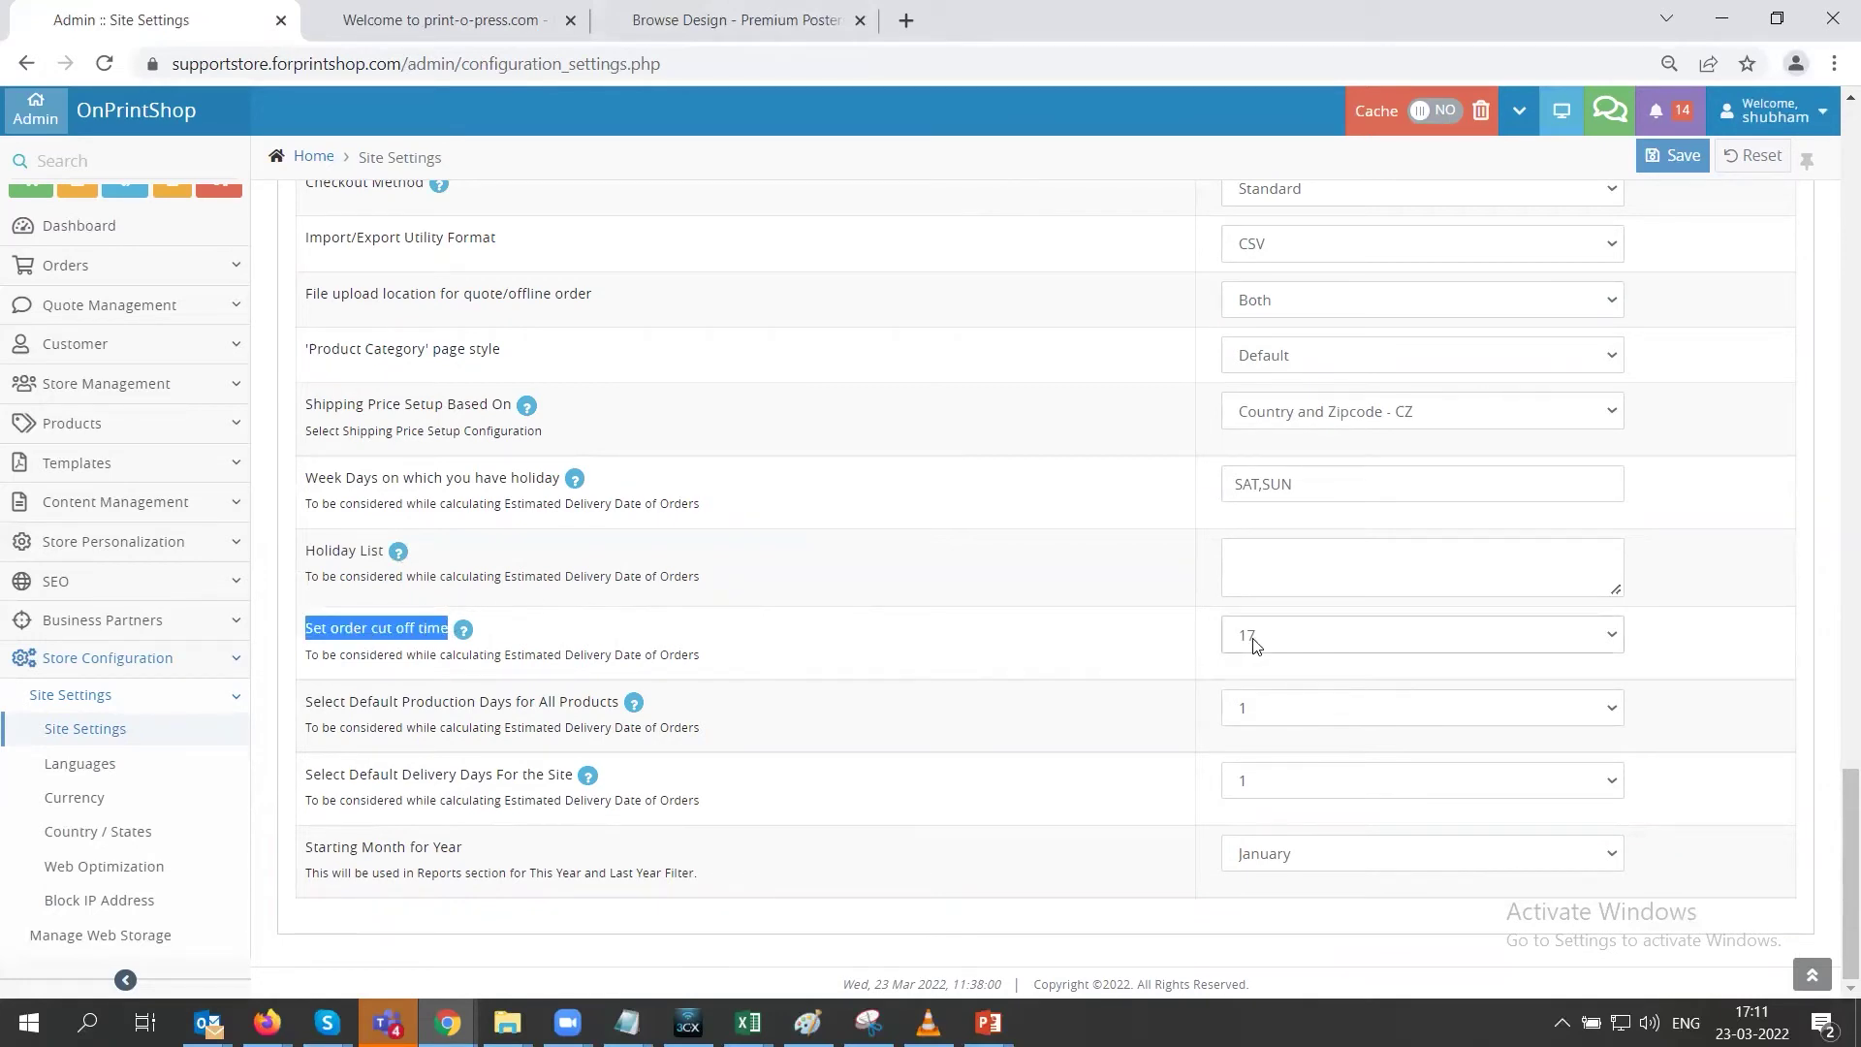
left_click(1256, 638)
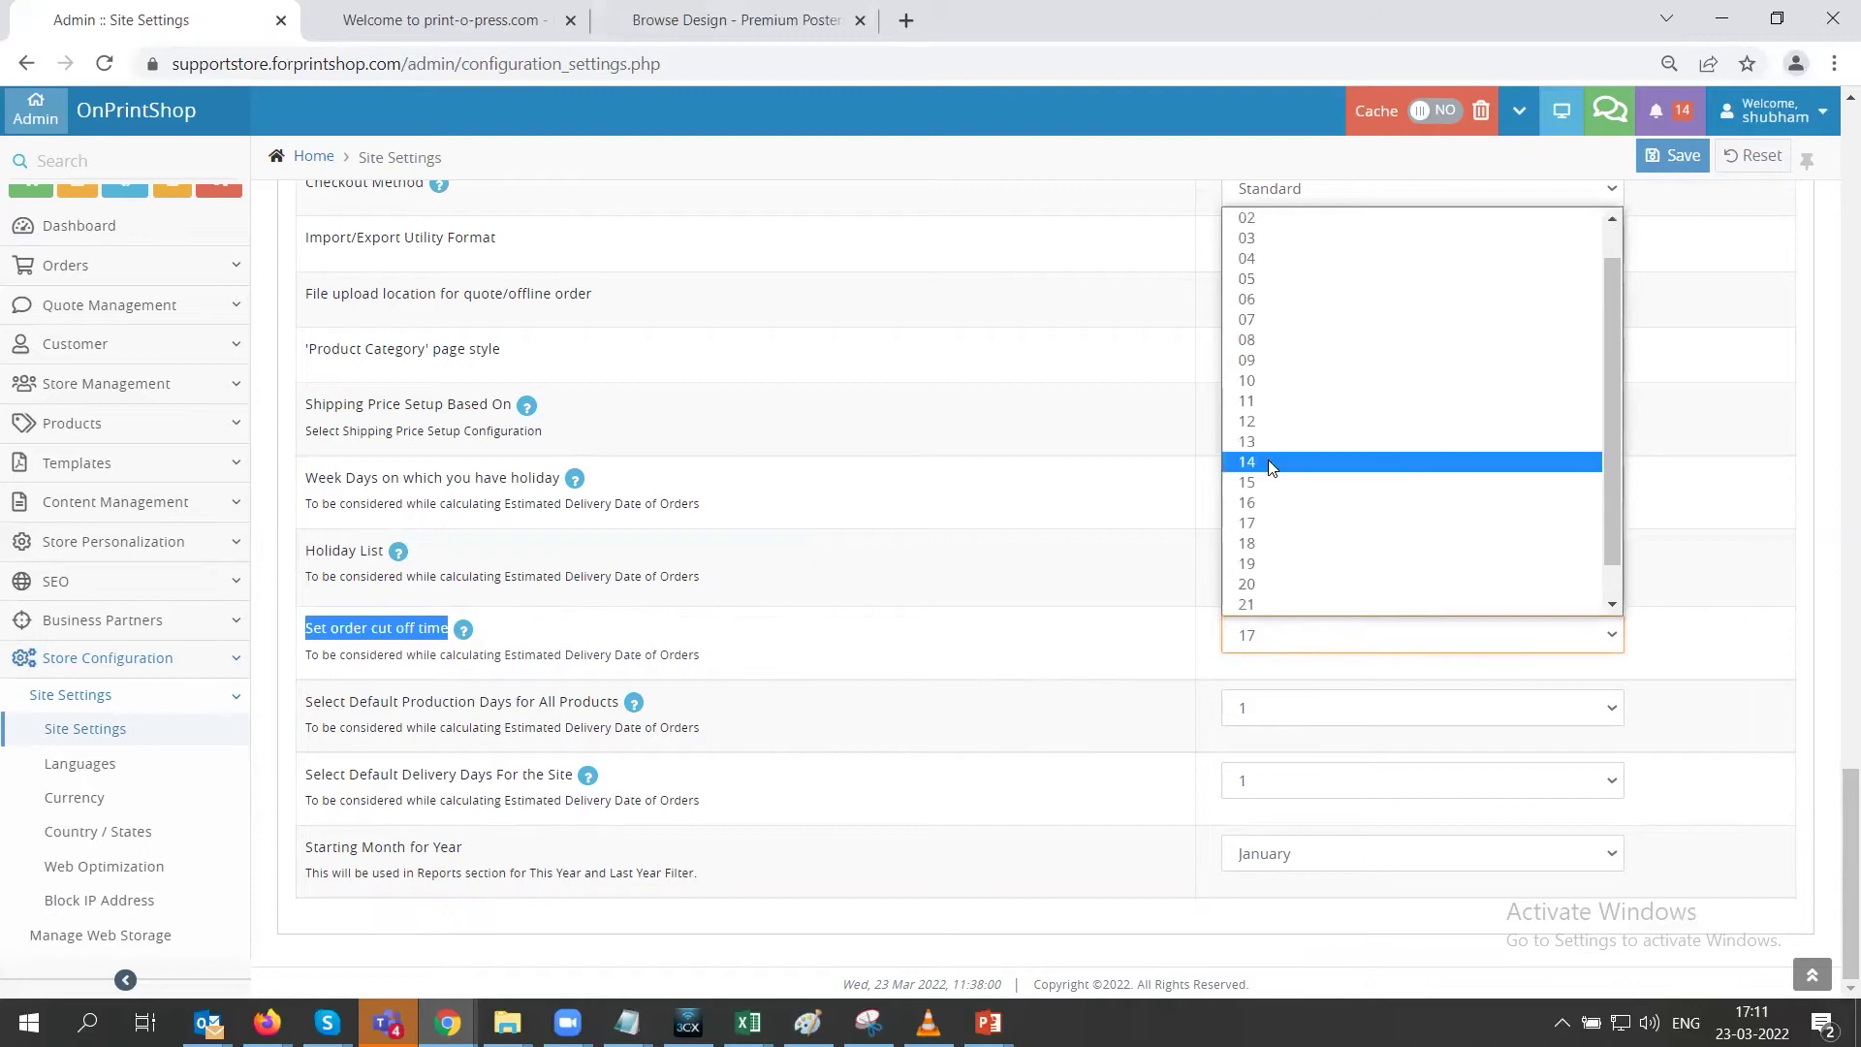
scroll(1268, 459, "down", 1)
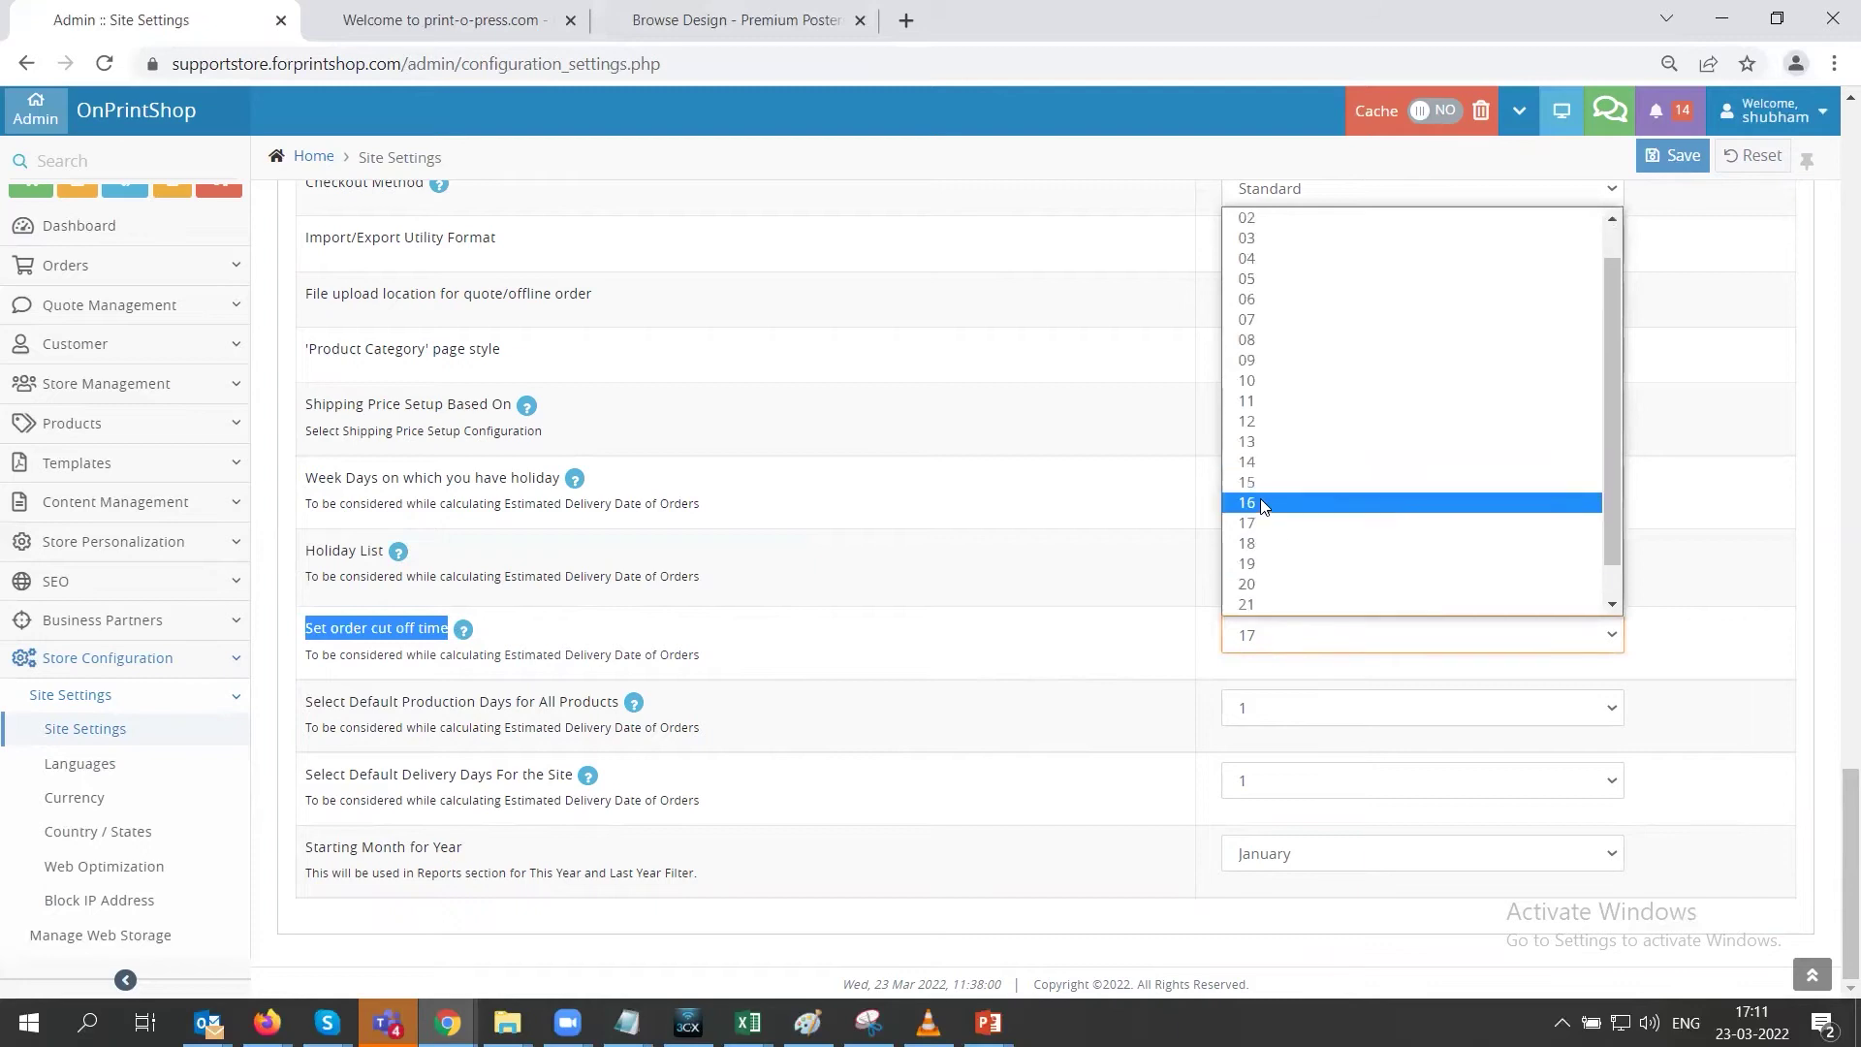
left_click(1270, 383)
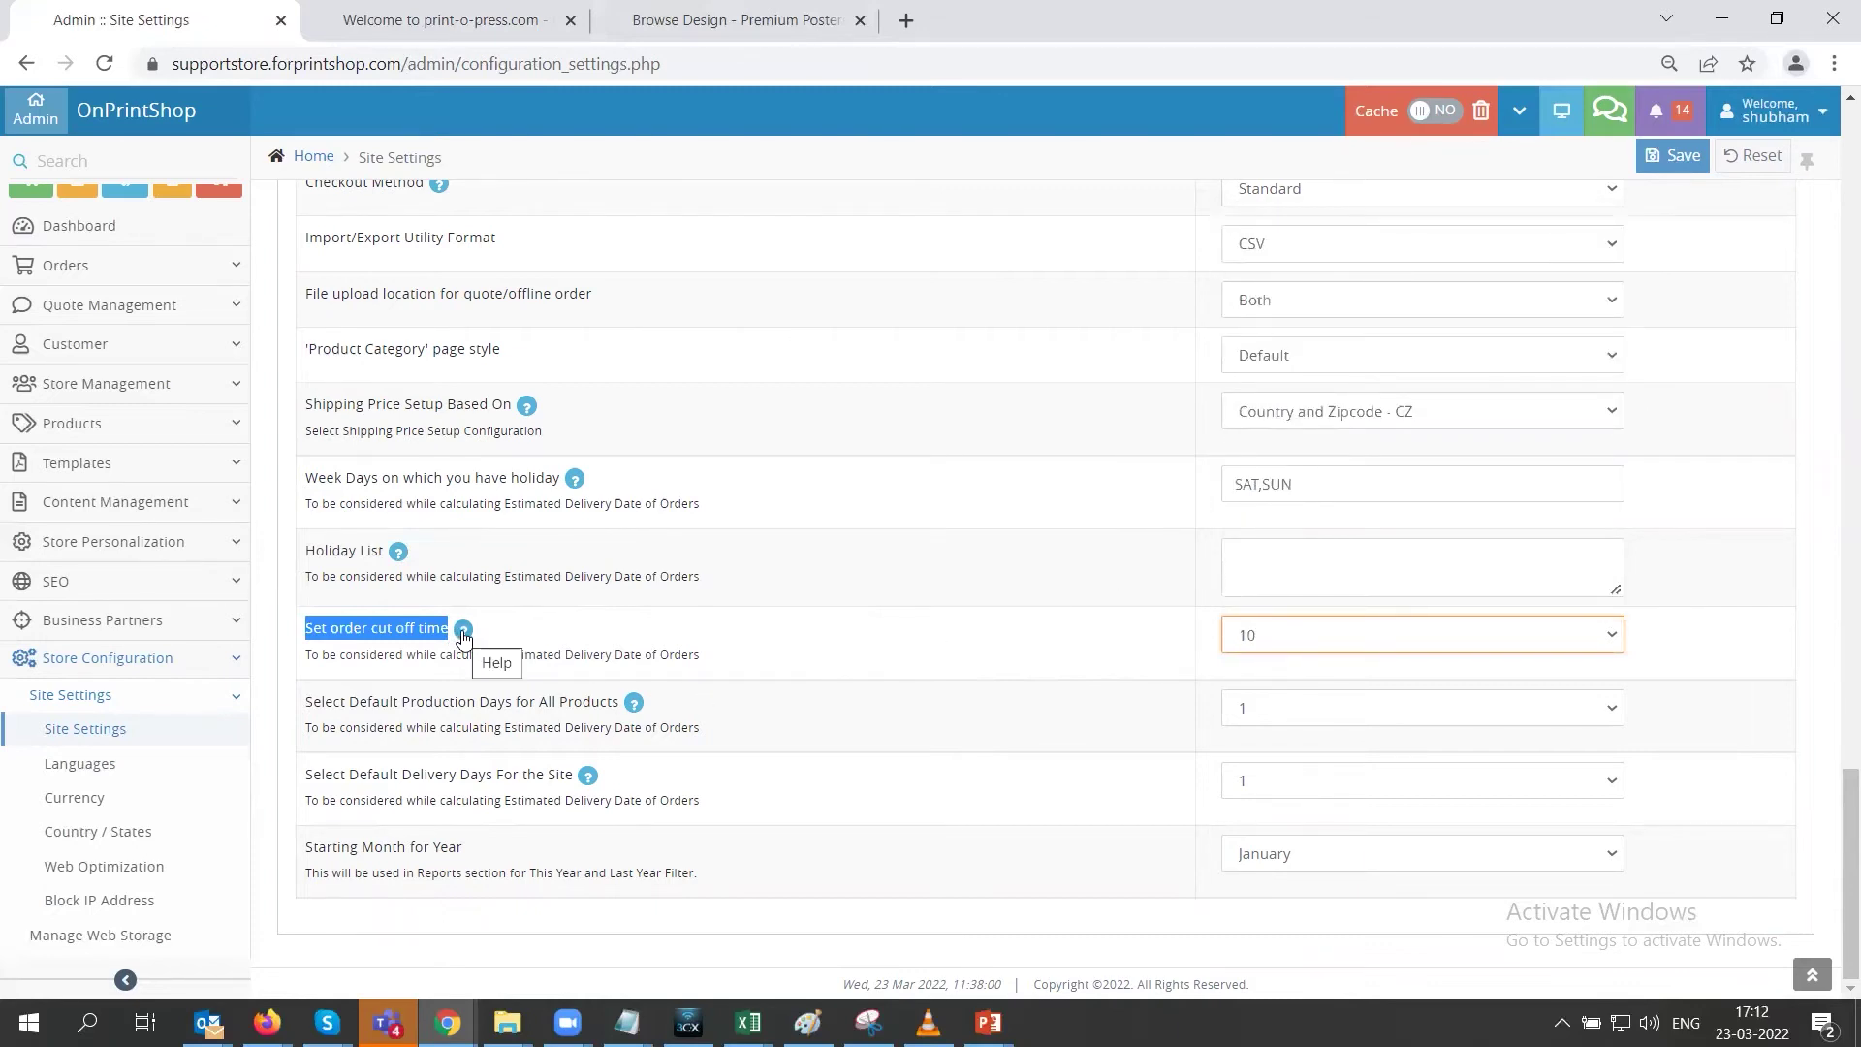
left_click(1270, 632)
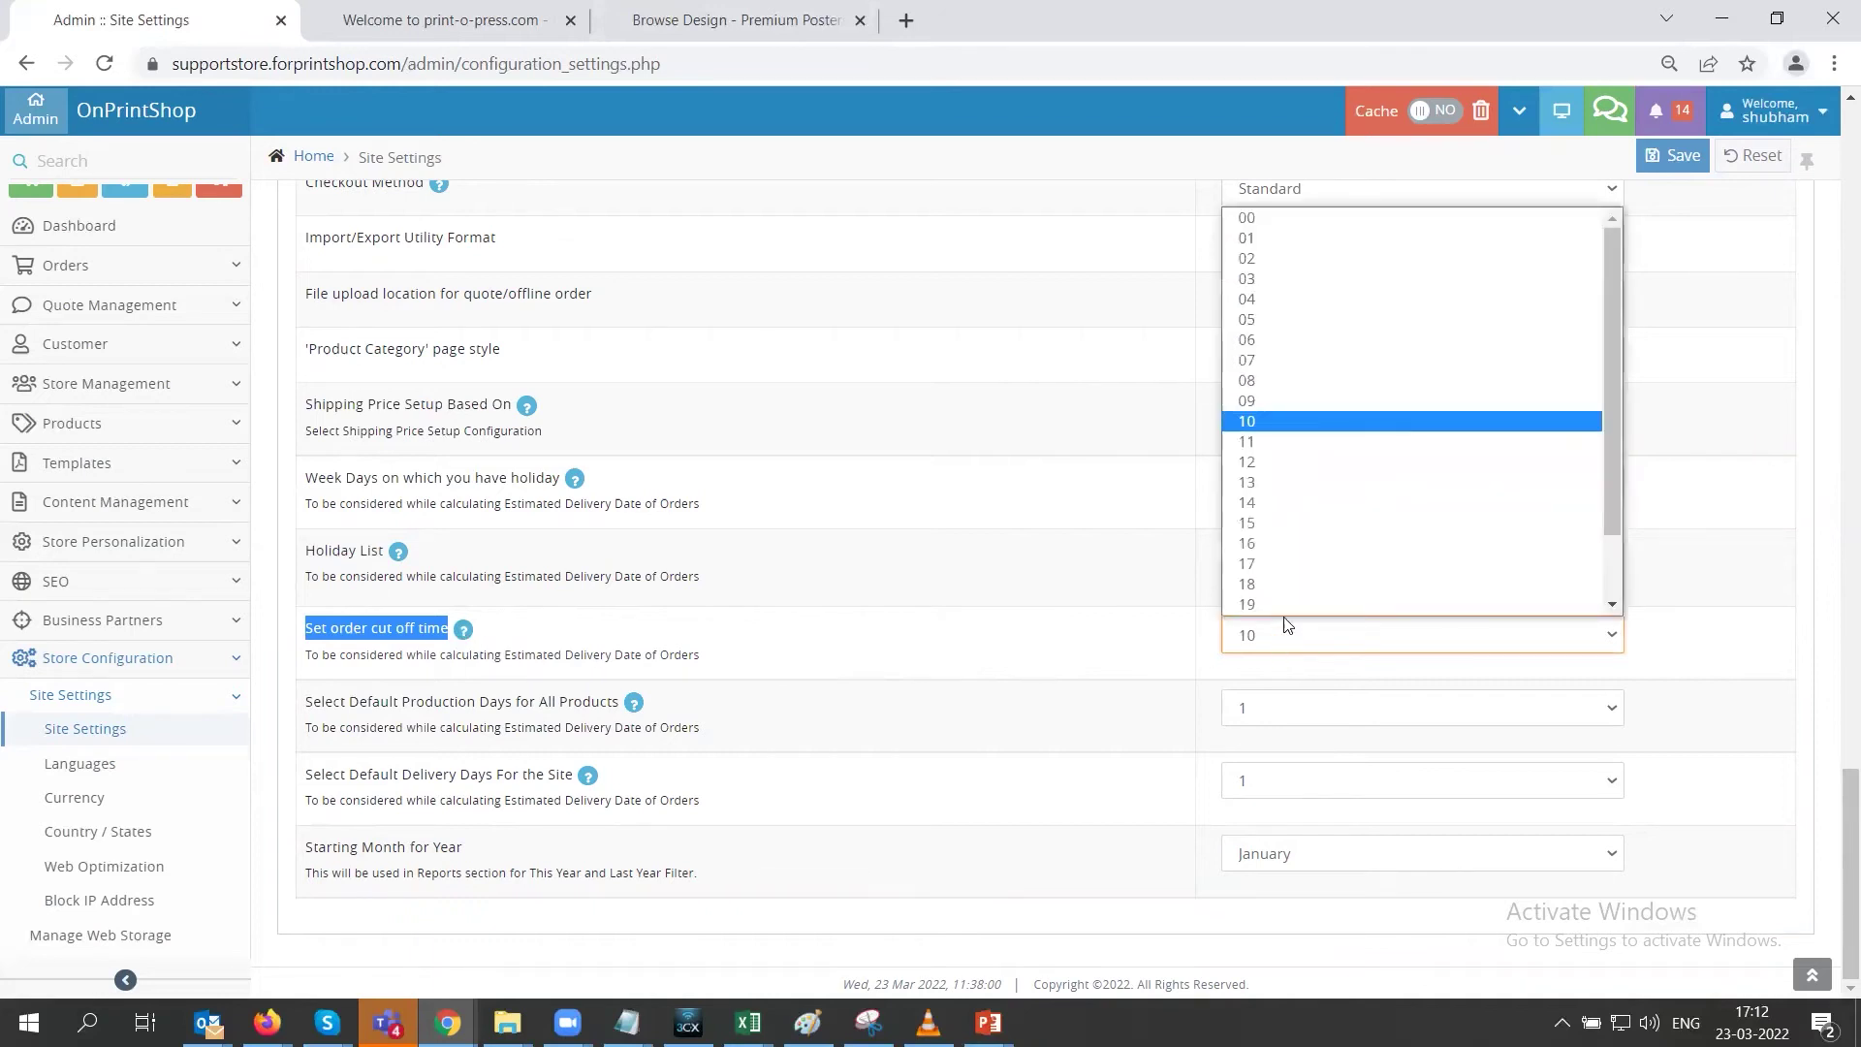
left_click(1266, 417)
left_click(922, 727)
Return to the top of Site Settings and open the SEO settings
scroll(916, 717, "up", 9)
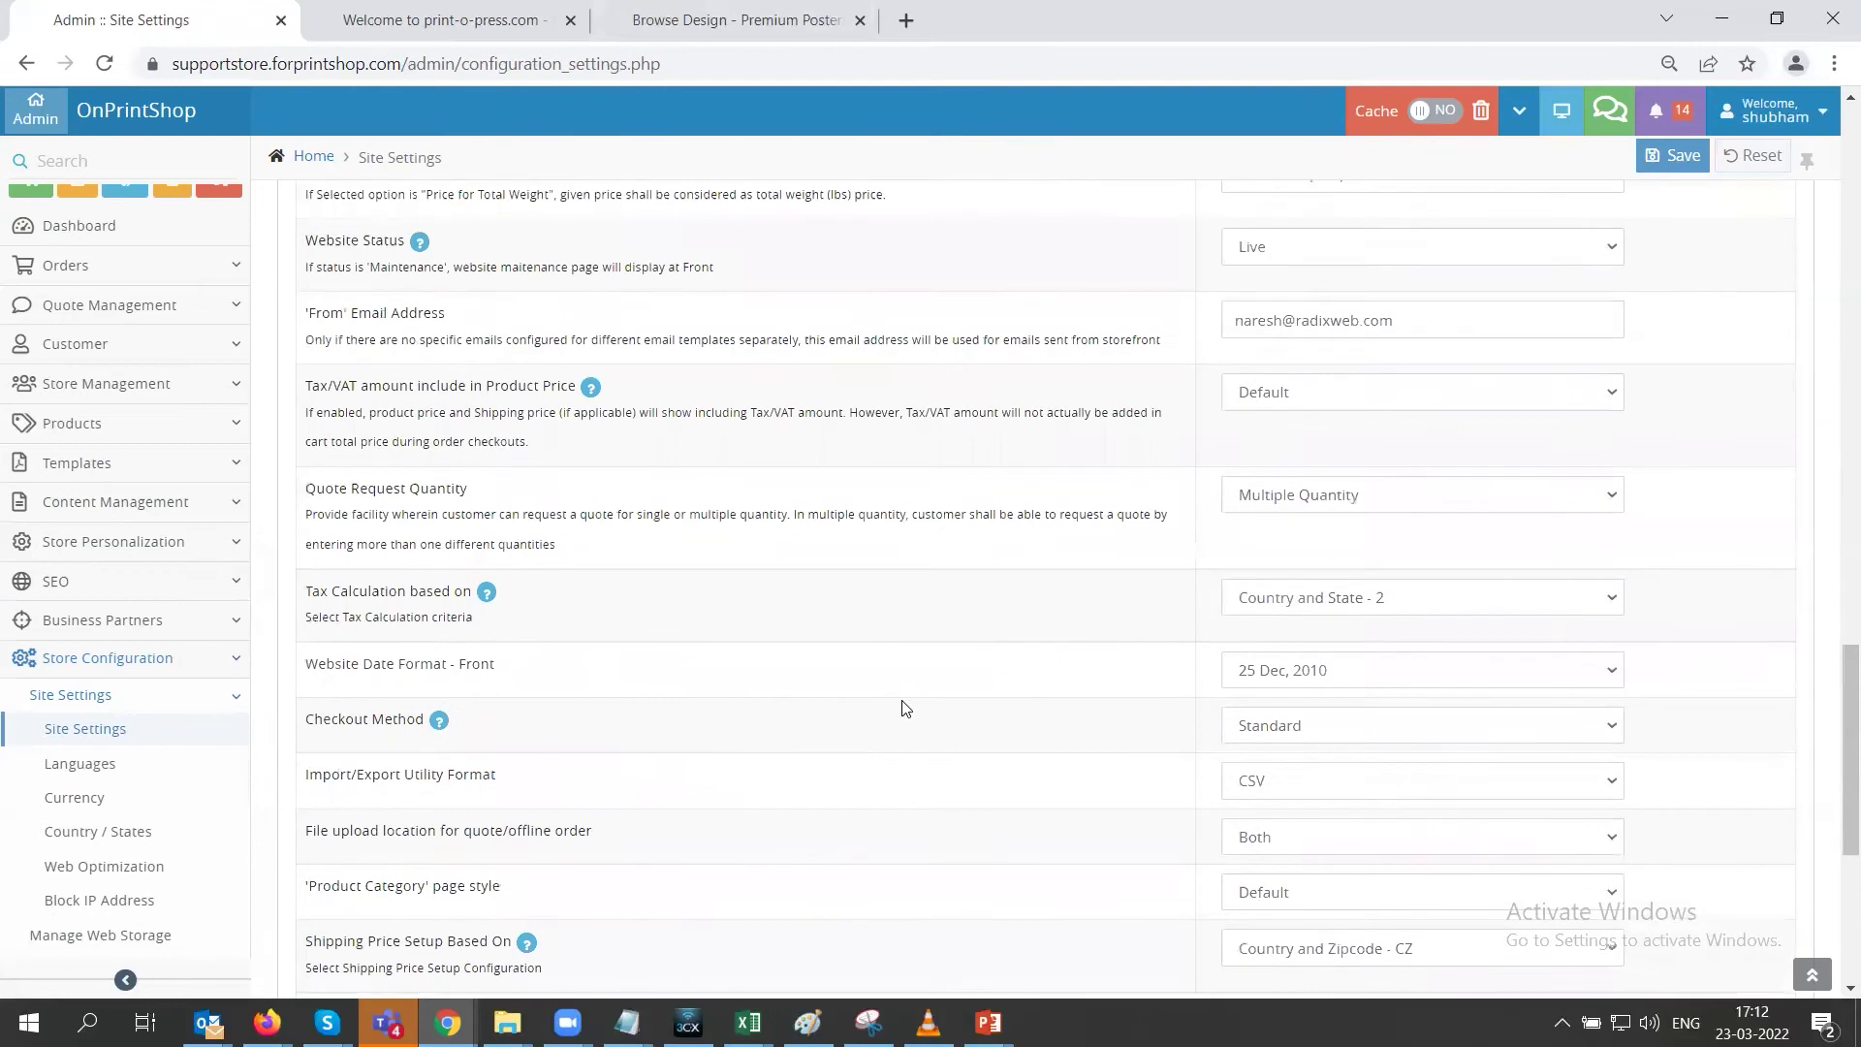
scroll(912, 705, "up", 20)
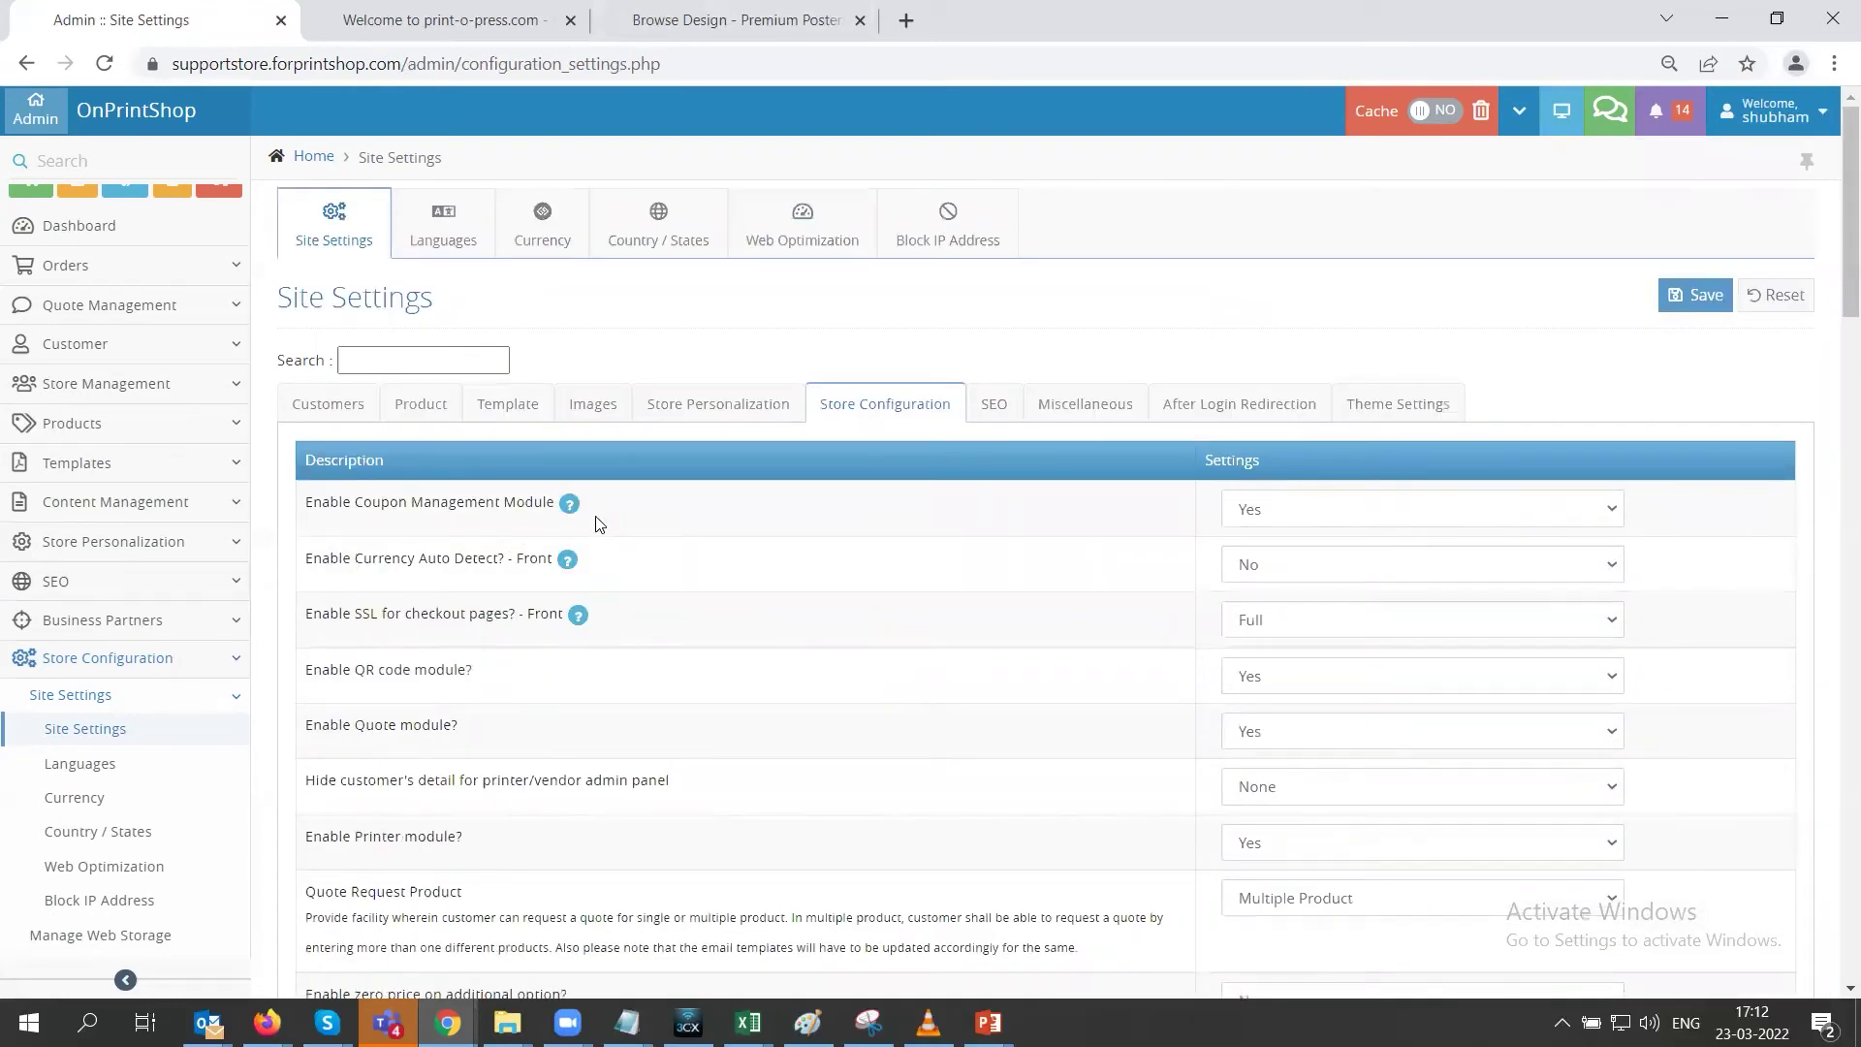
left_click(999, 407)
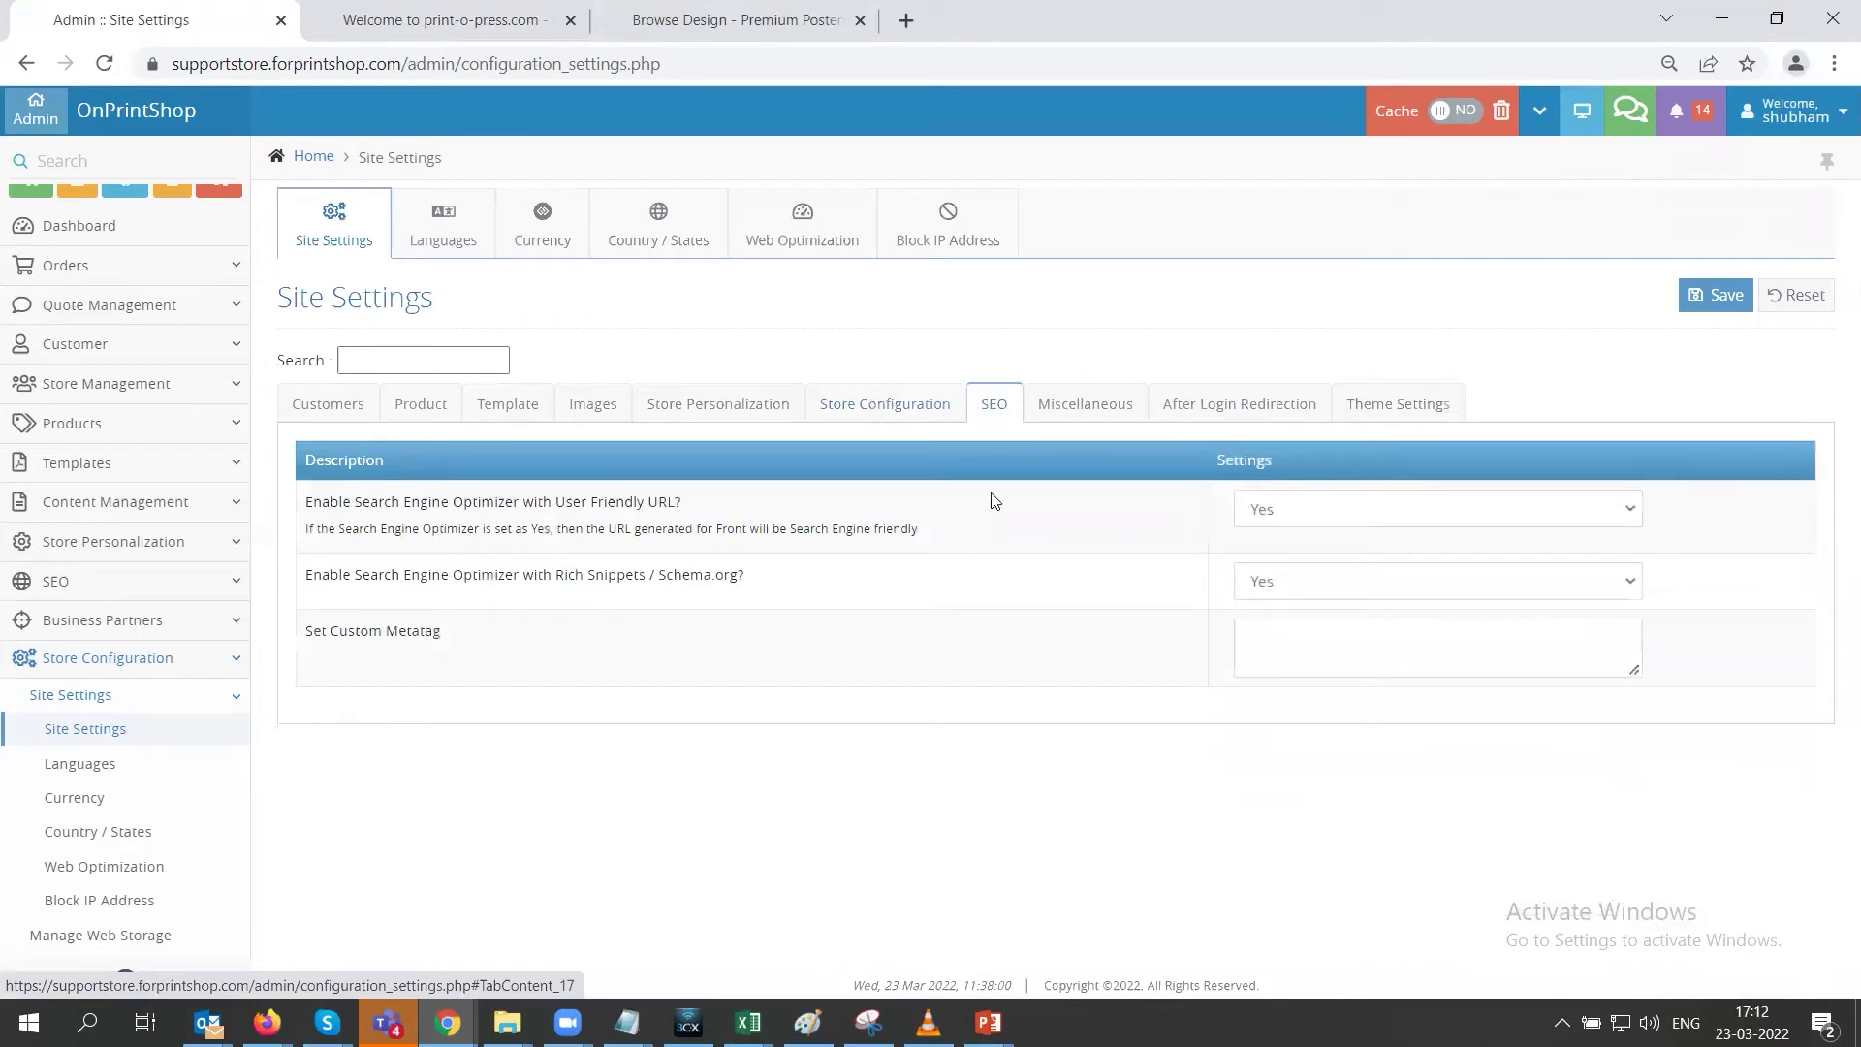
Make the Set Custom Metatag box taller, then move to the Miscellaneous settings
left_click(1293, 644)
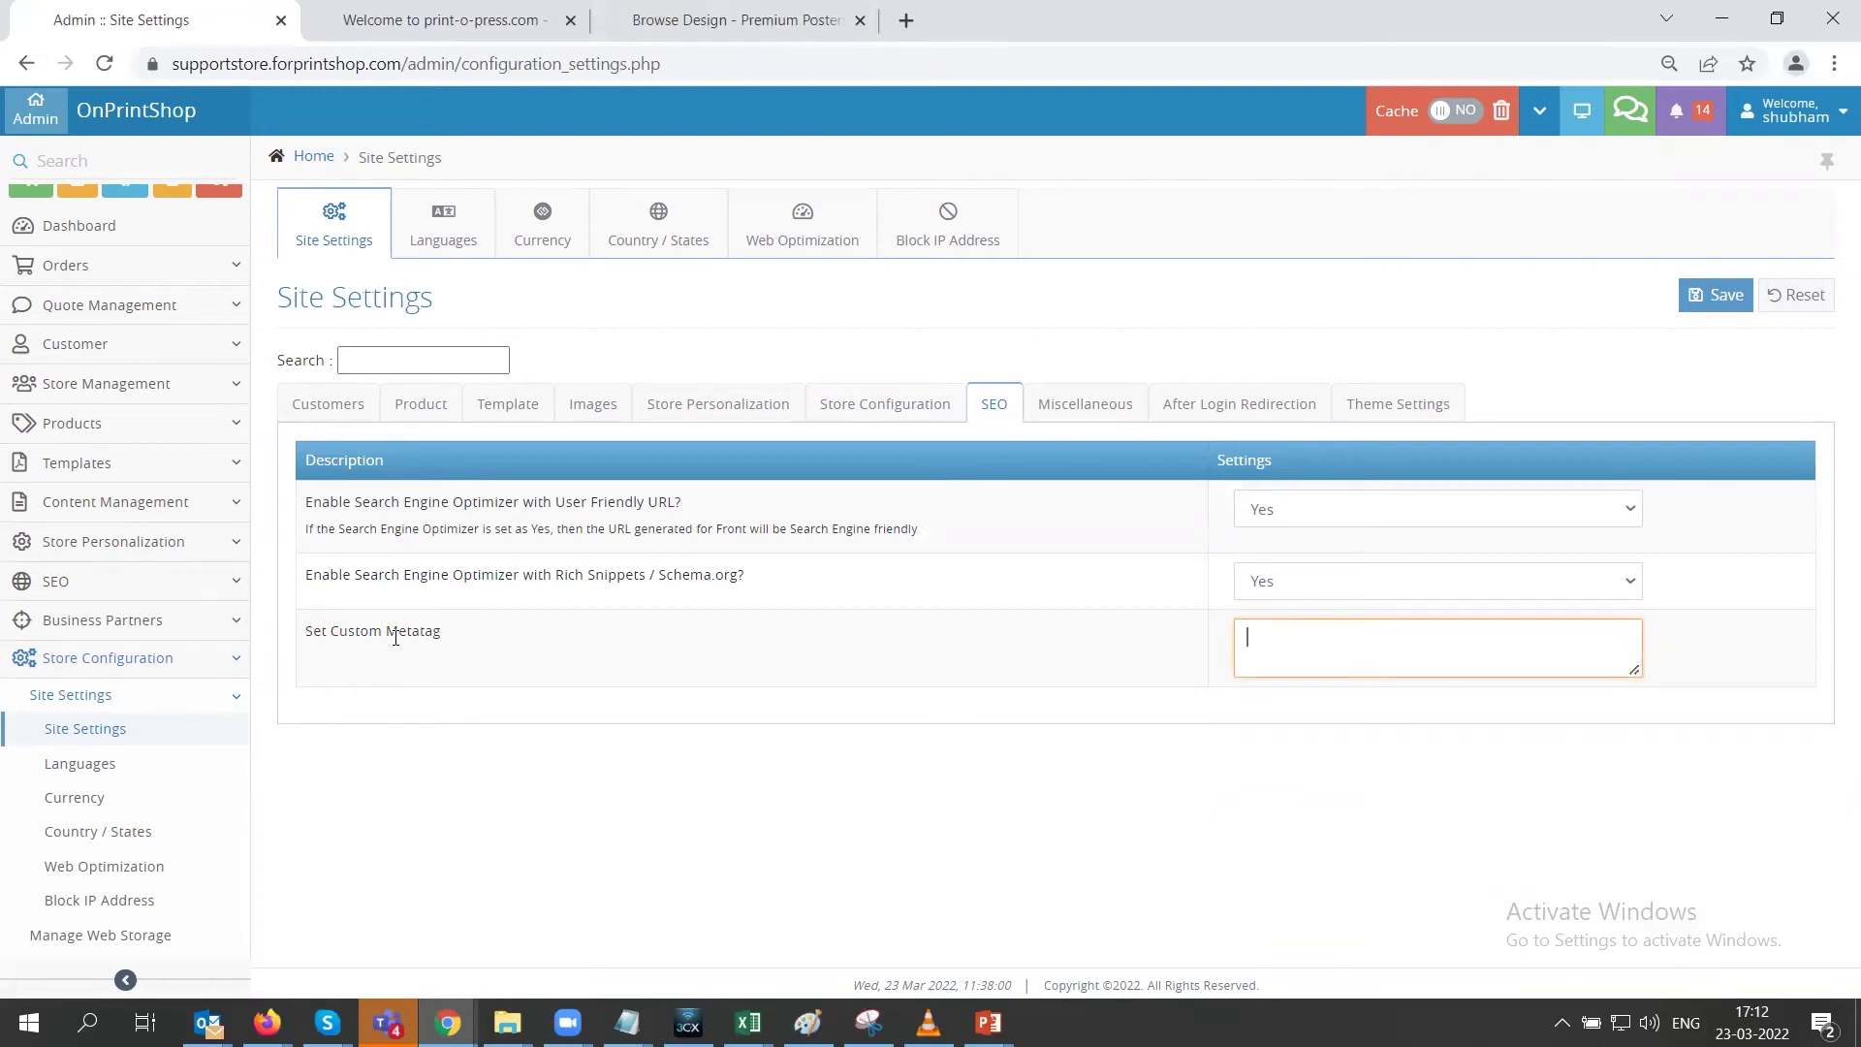
left_click(1487, 707)
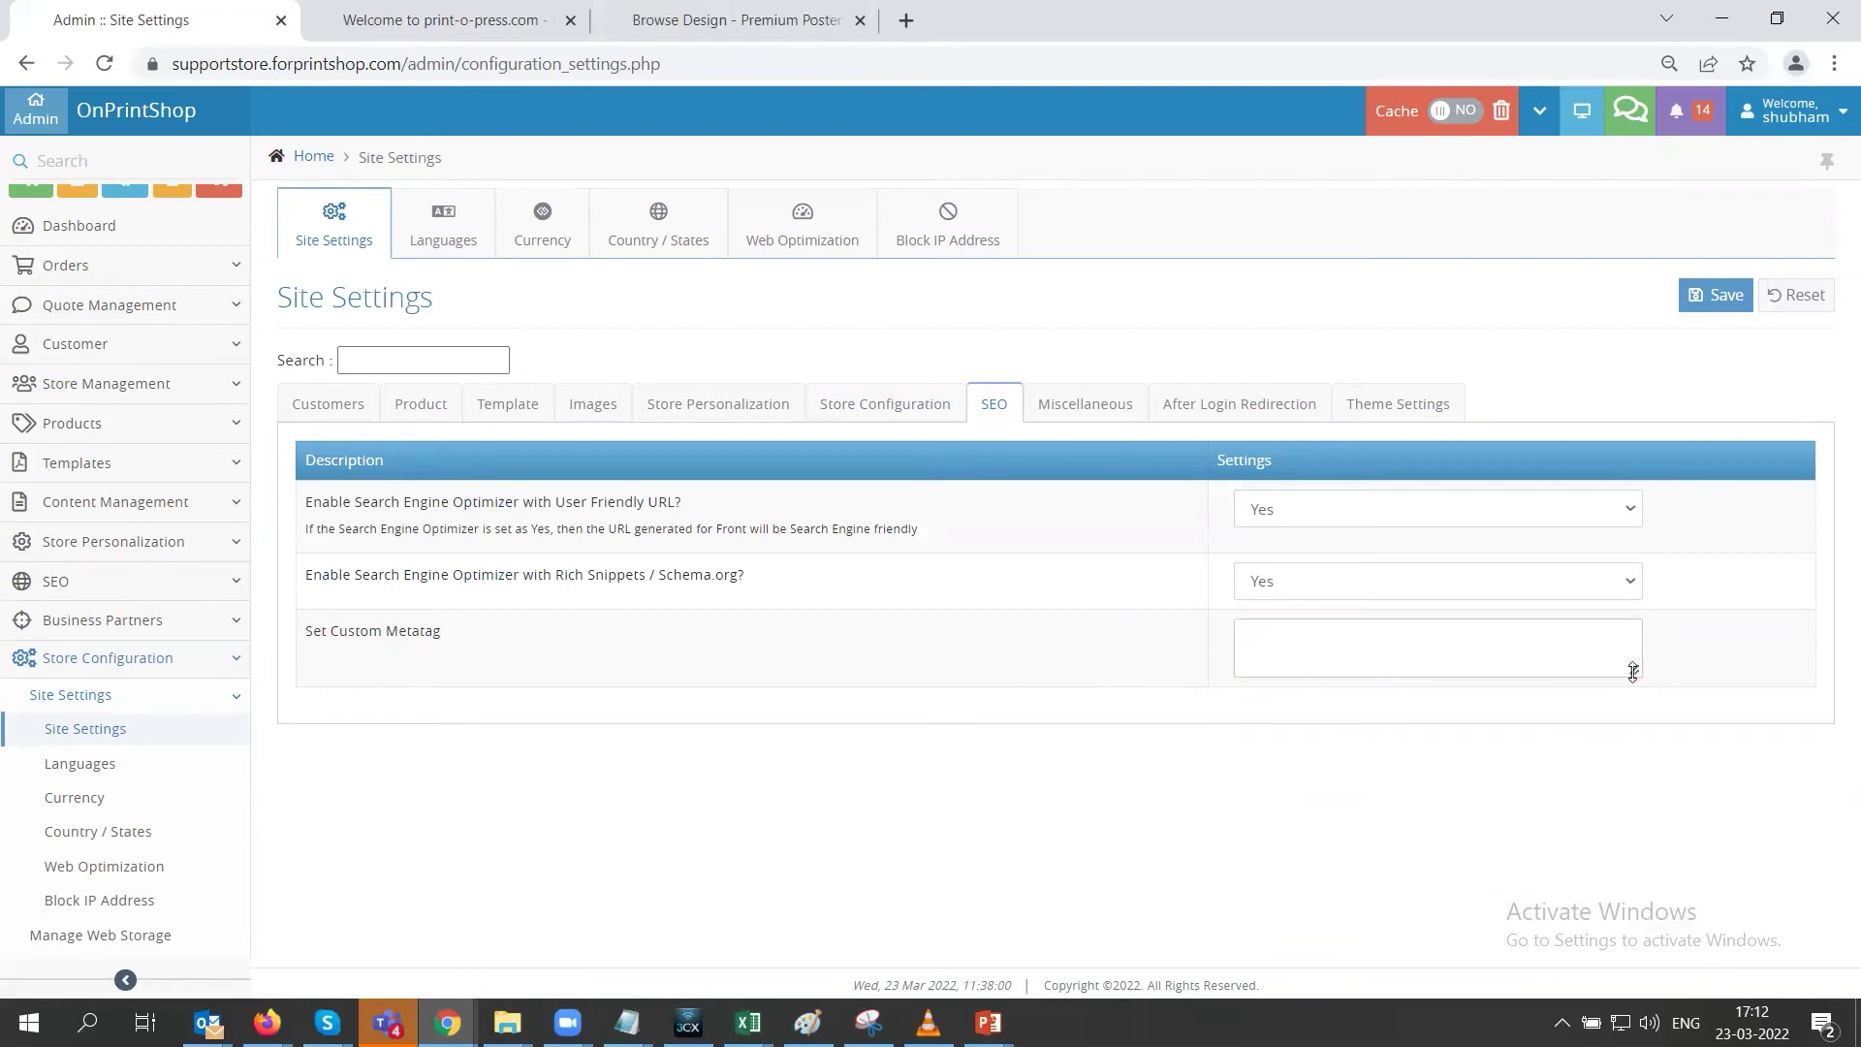
left_click_drag(1633, 671, 1634, 700)
left_click(1083, 405)
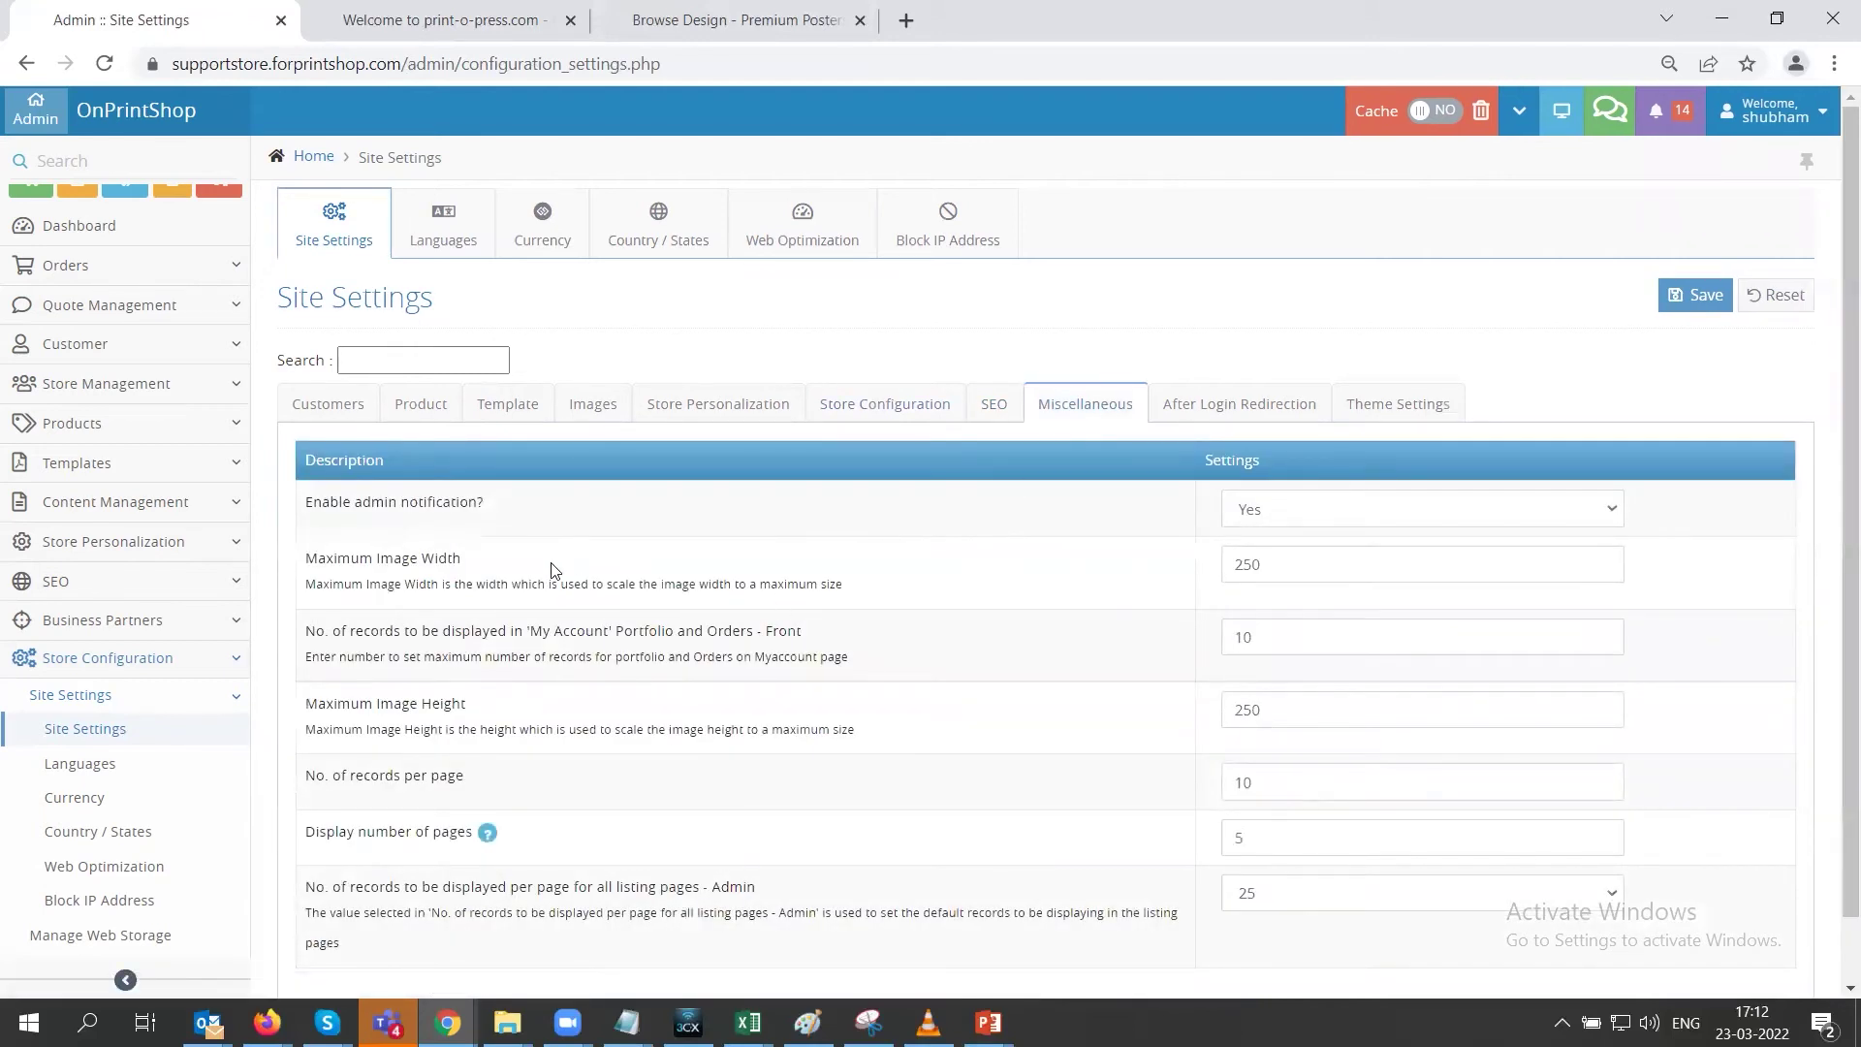
Keep 'Enable admin notification?' at Yes and open the After Login Redirection settings
scroll(479, 628, "down", 1)
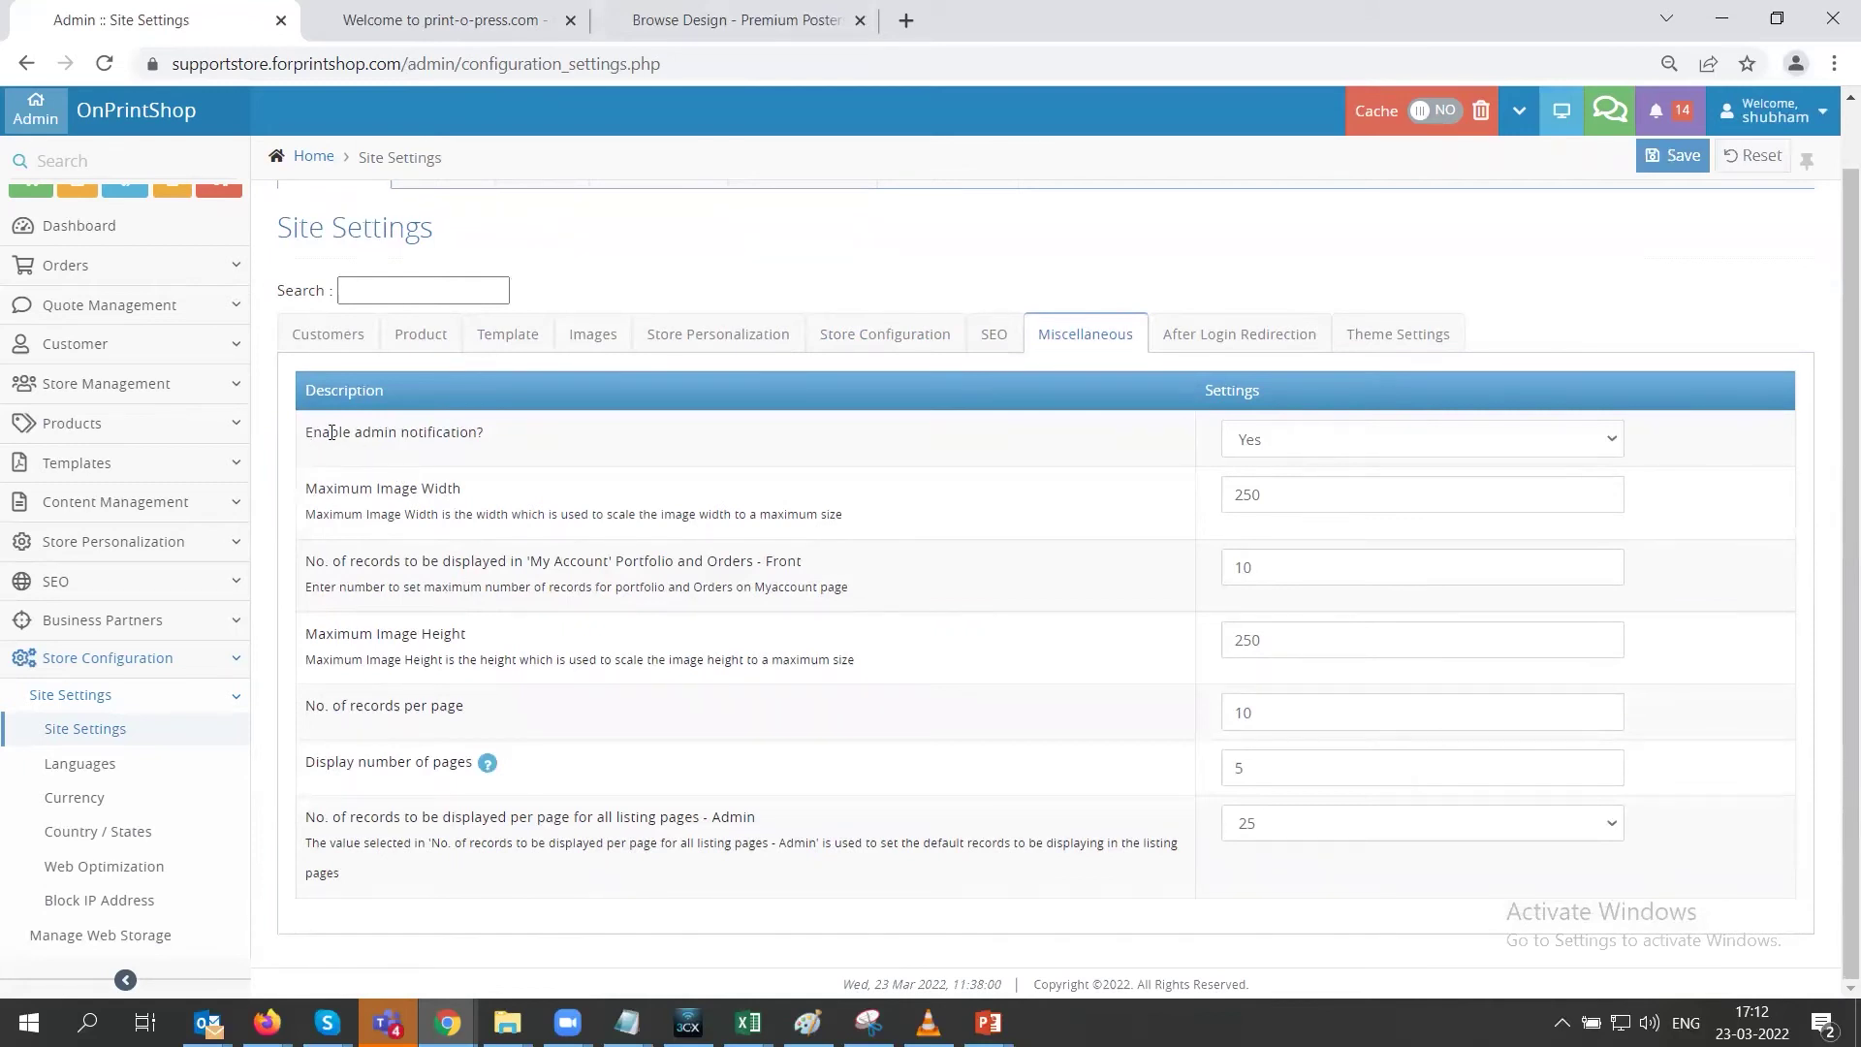
left_click_drag(332, 432, 471, 431)
left_click(1238, 445)
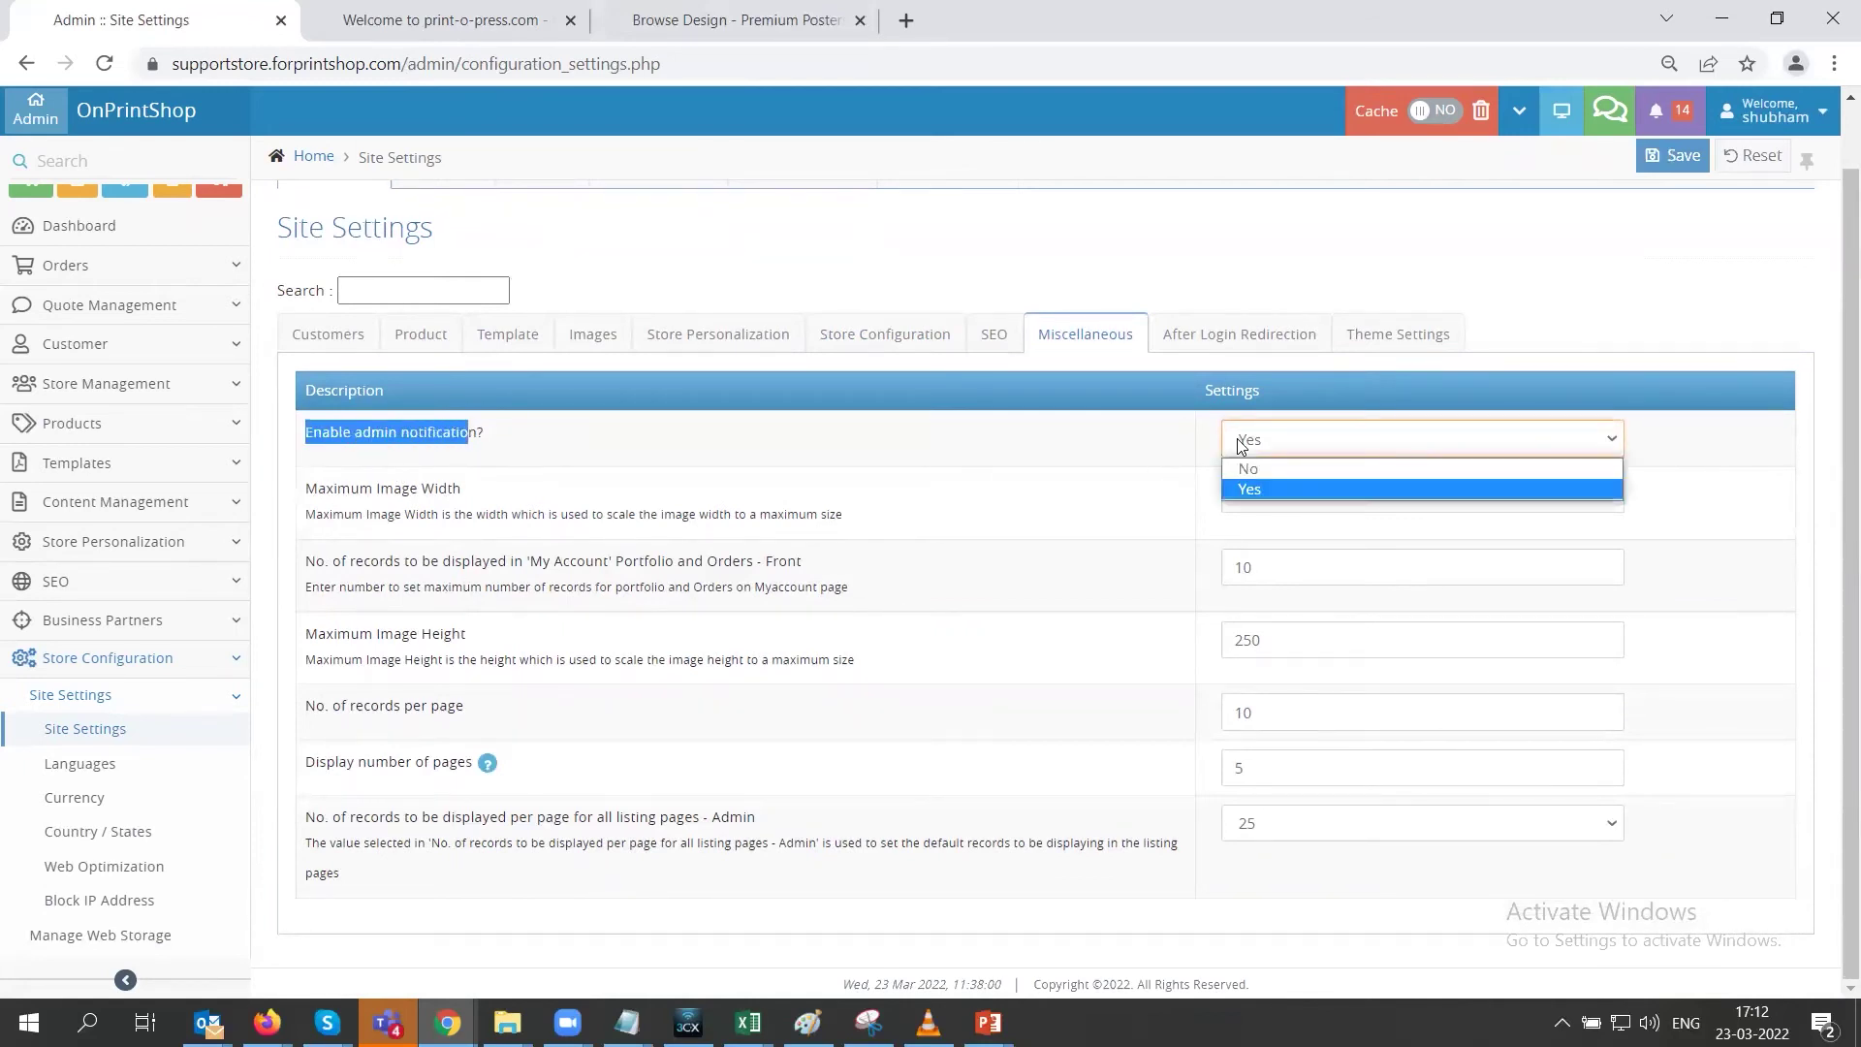
left_click(1240, 443)
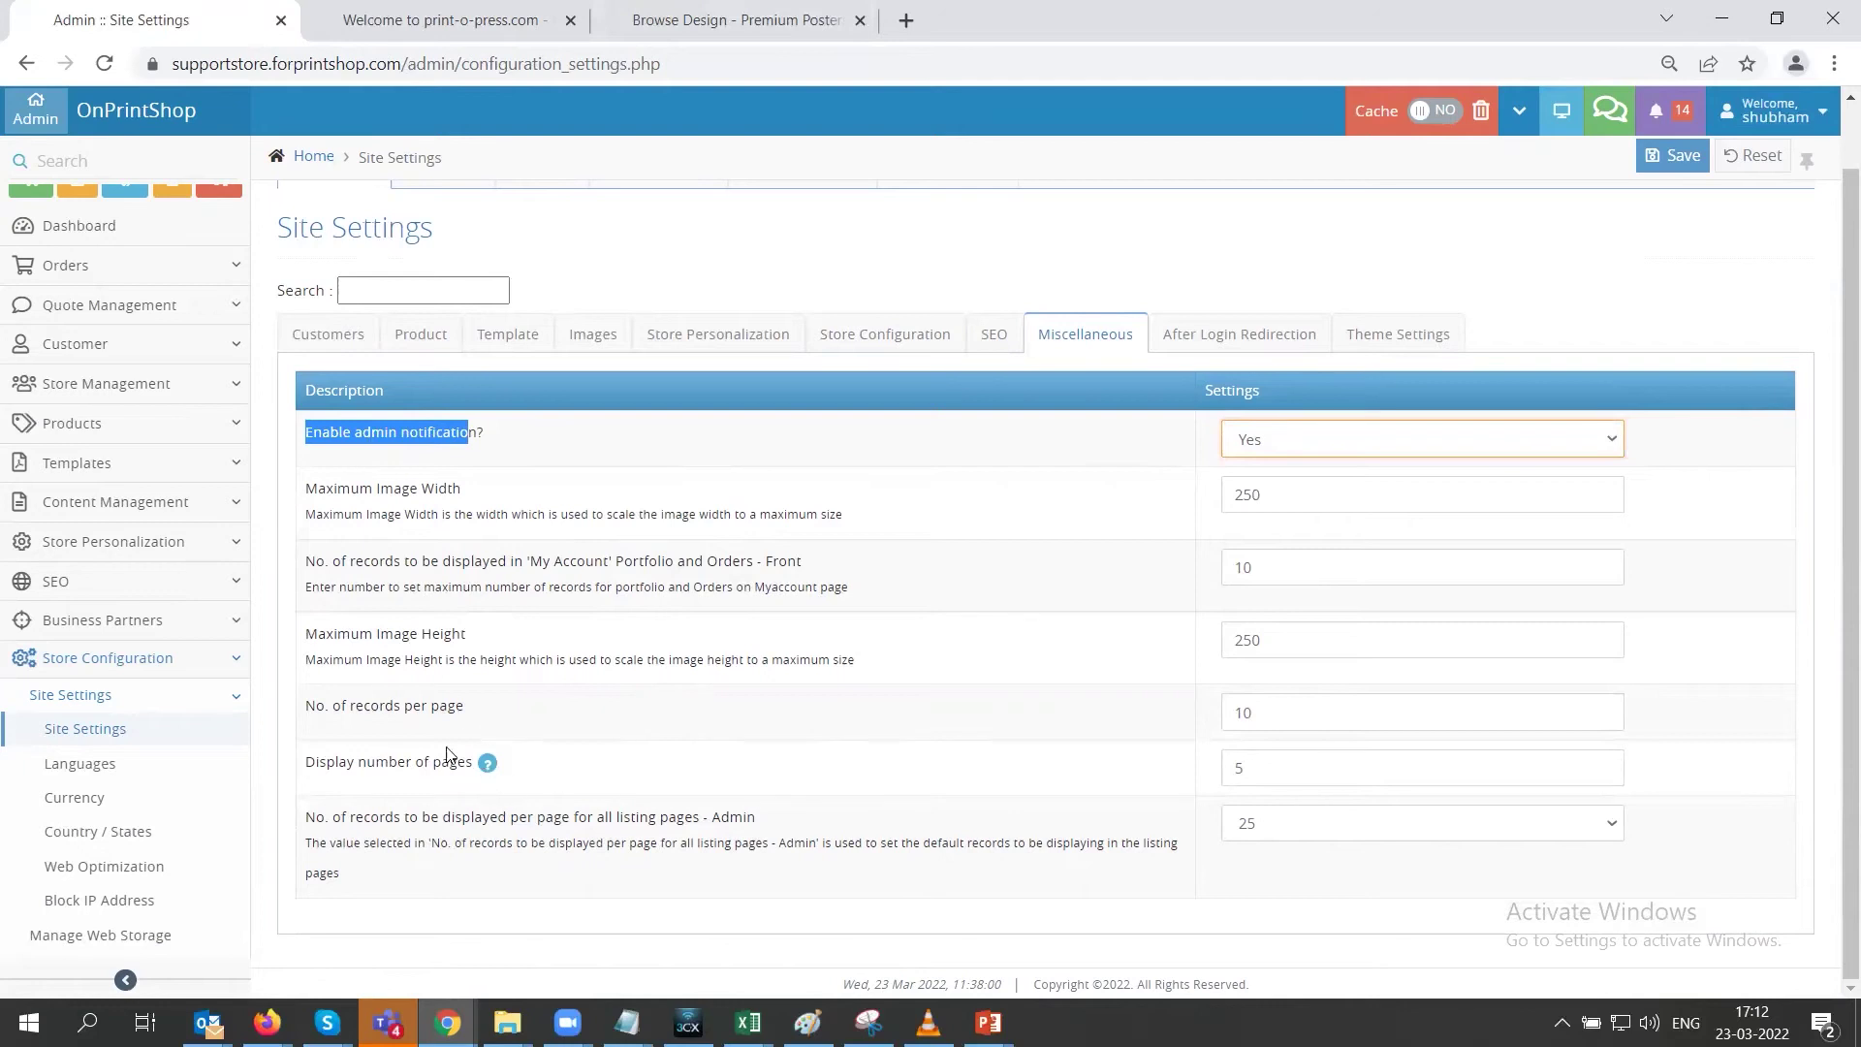
left_click(1202, 340)
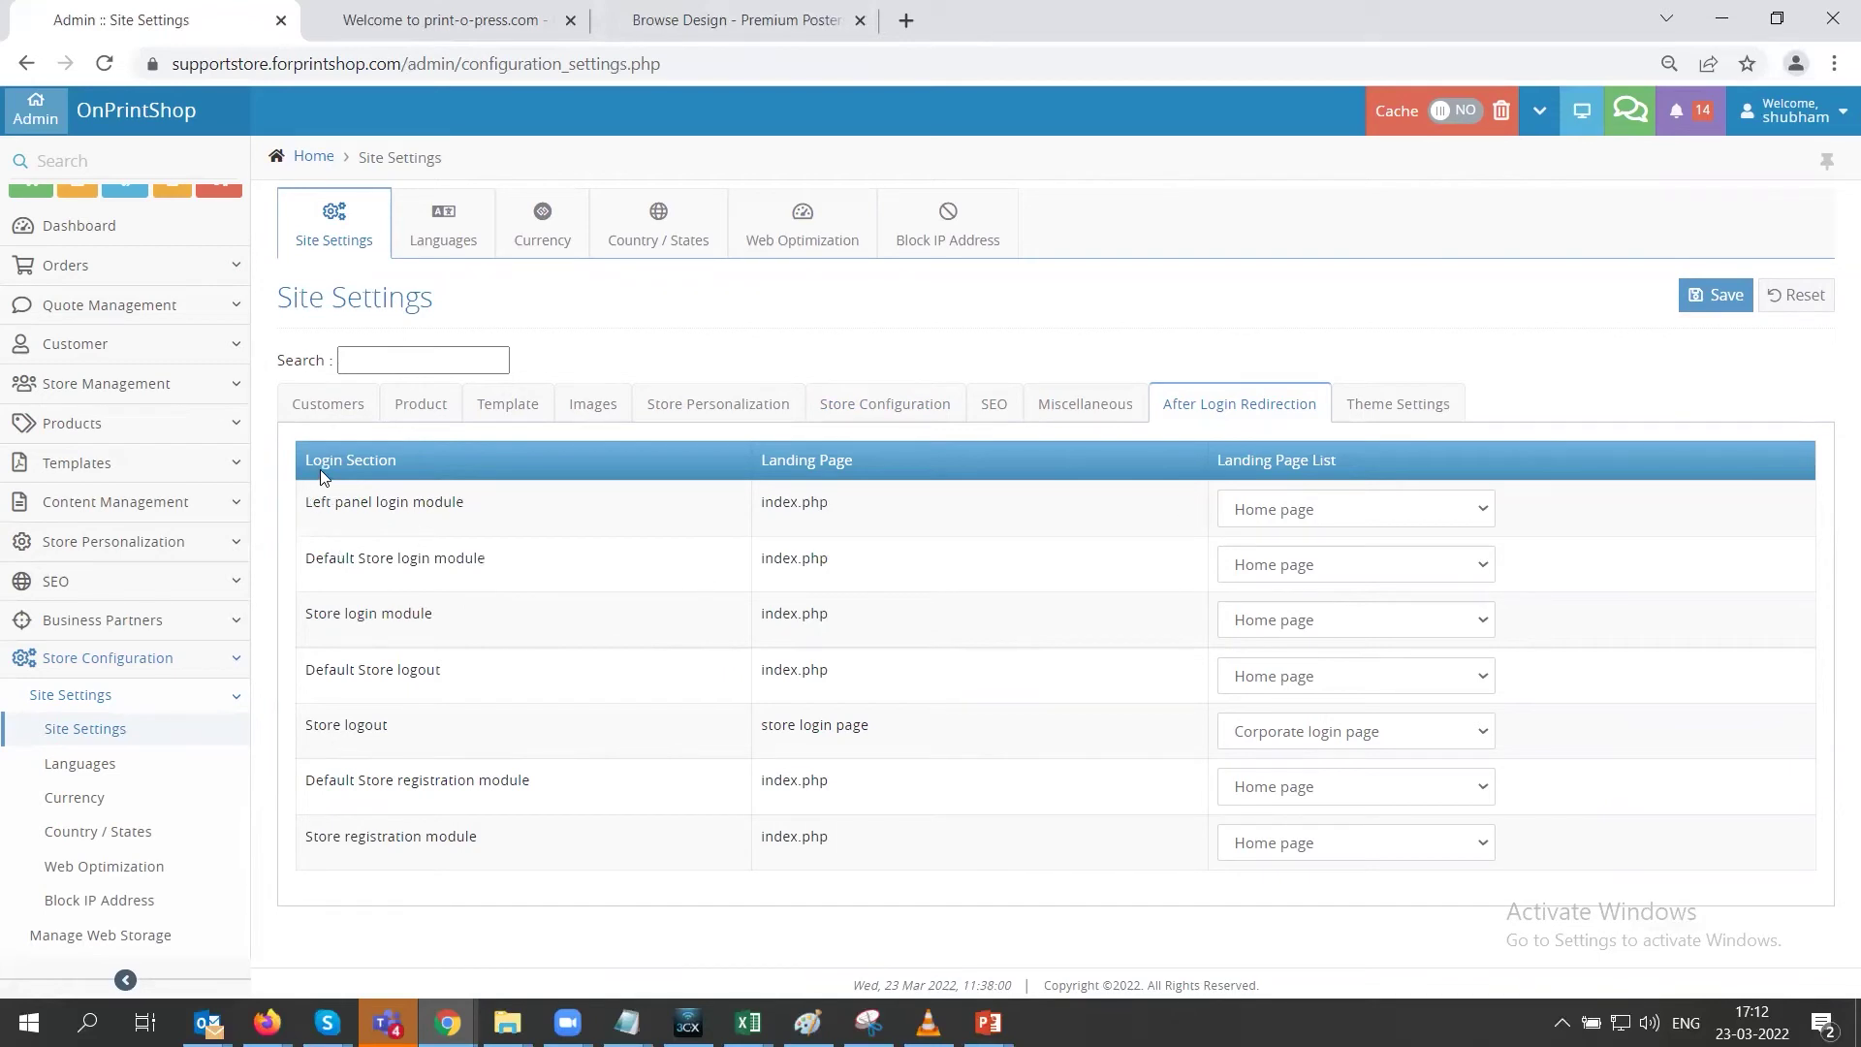
Keep Home page as the Left panel login module landing page, then open Theme Settings
left_click_drag(306, 504, 477, 512)
left_click_drag(311, 562, 489, 562)
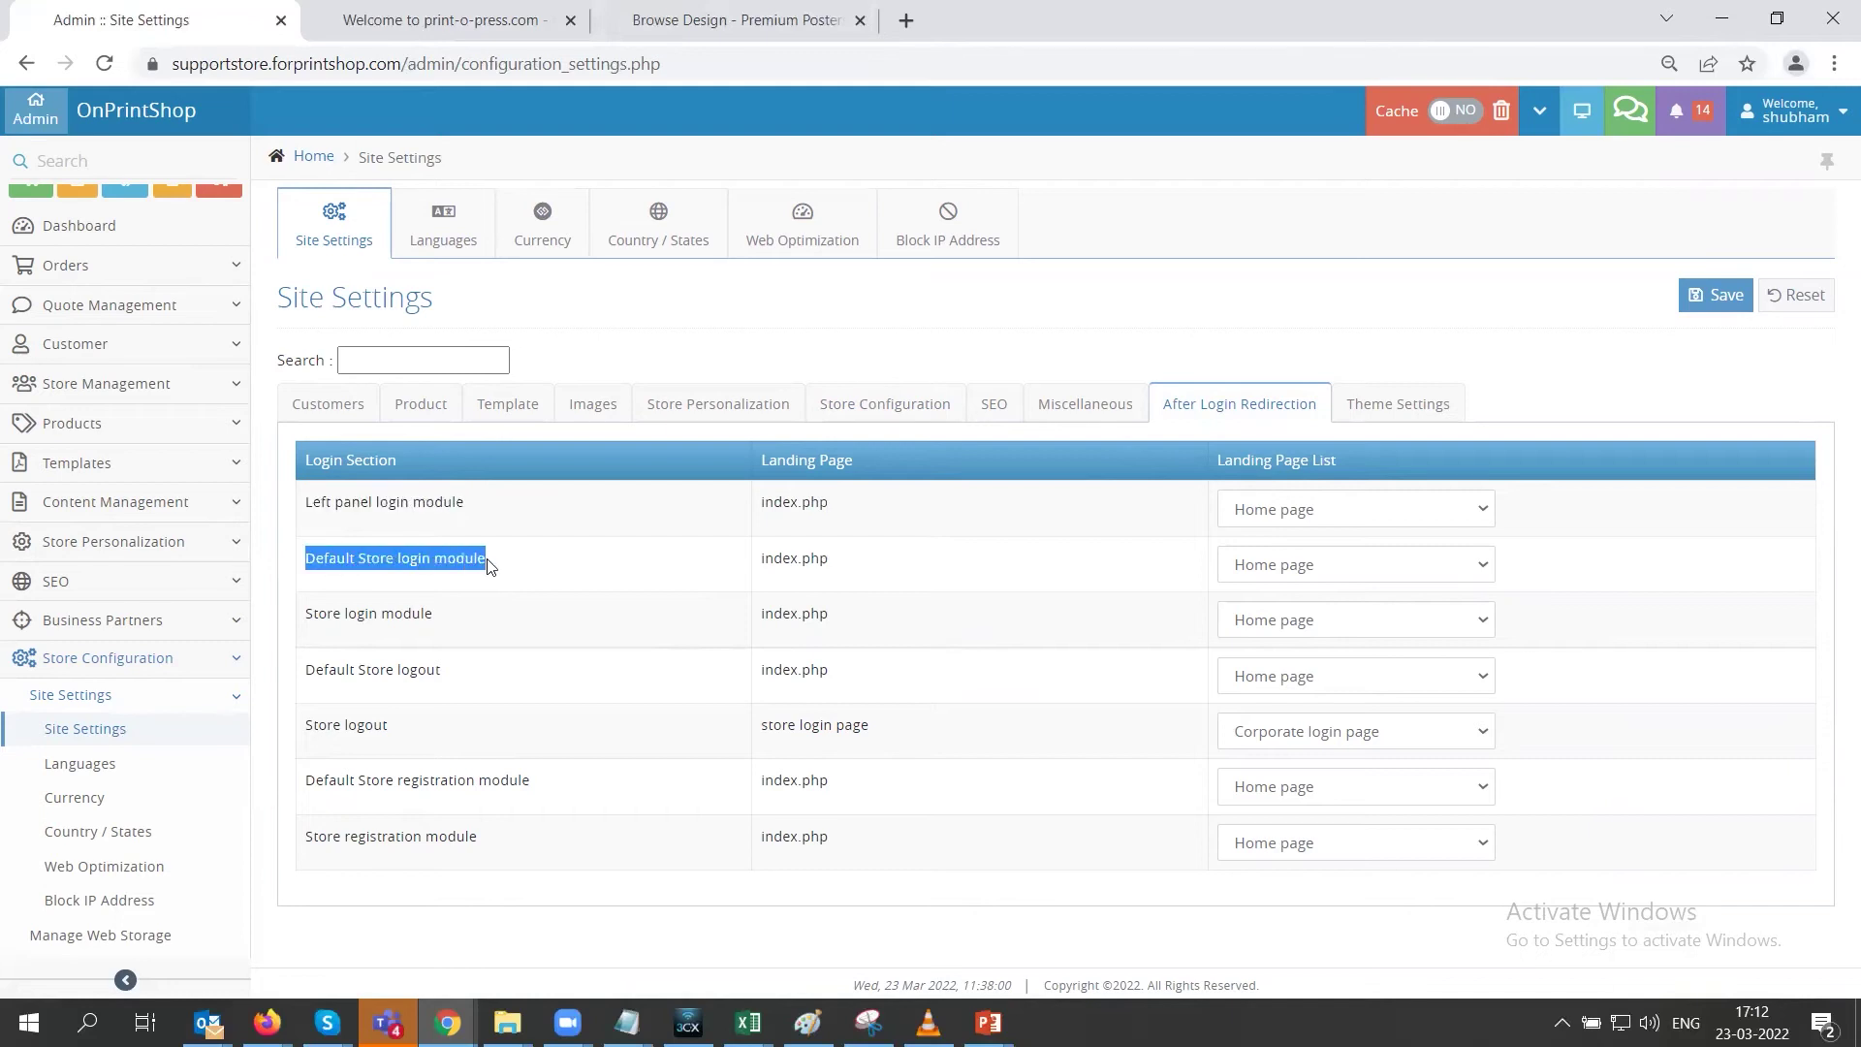
left_click(1296, 511)
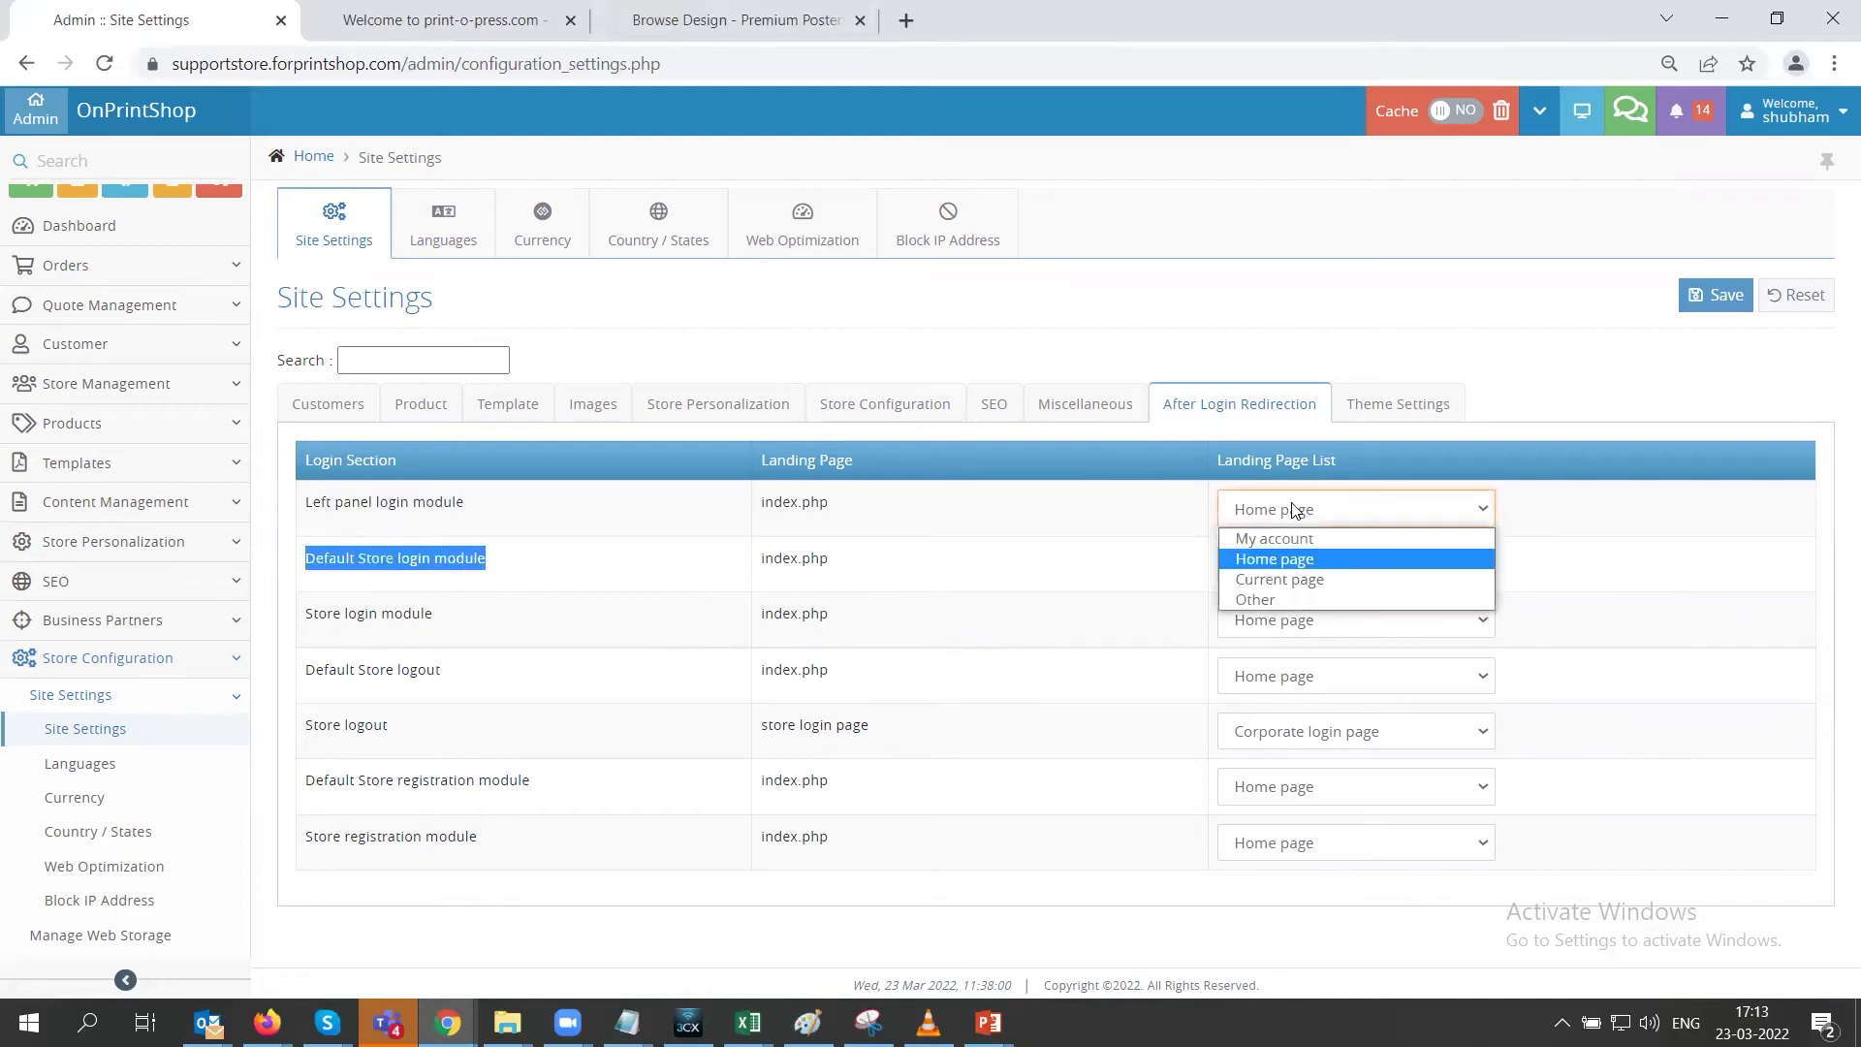
left_click(1133, 562)
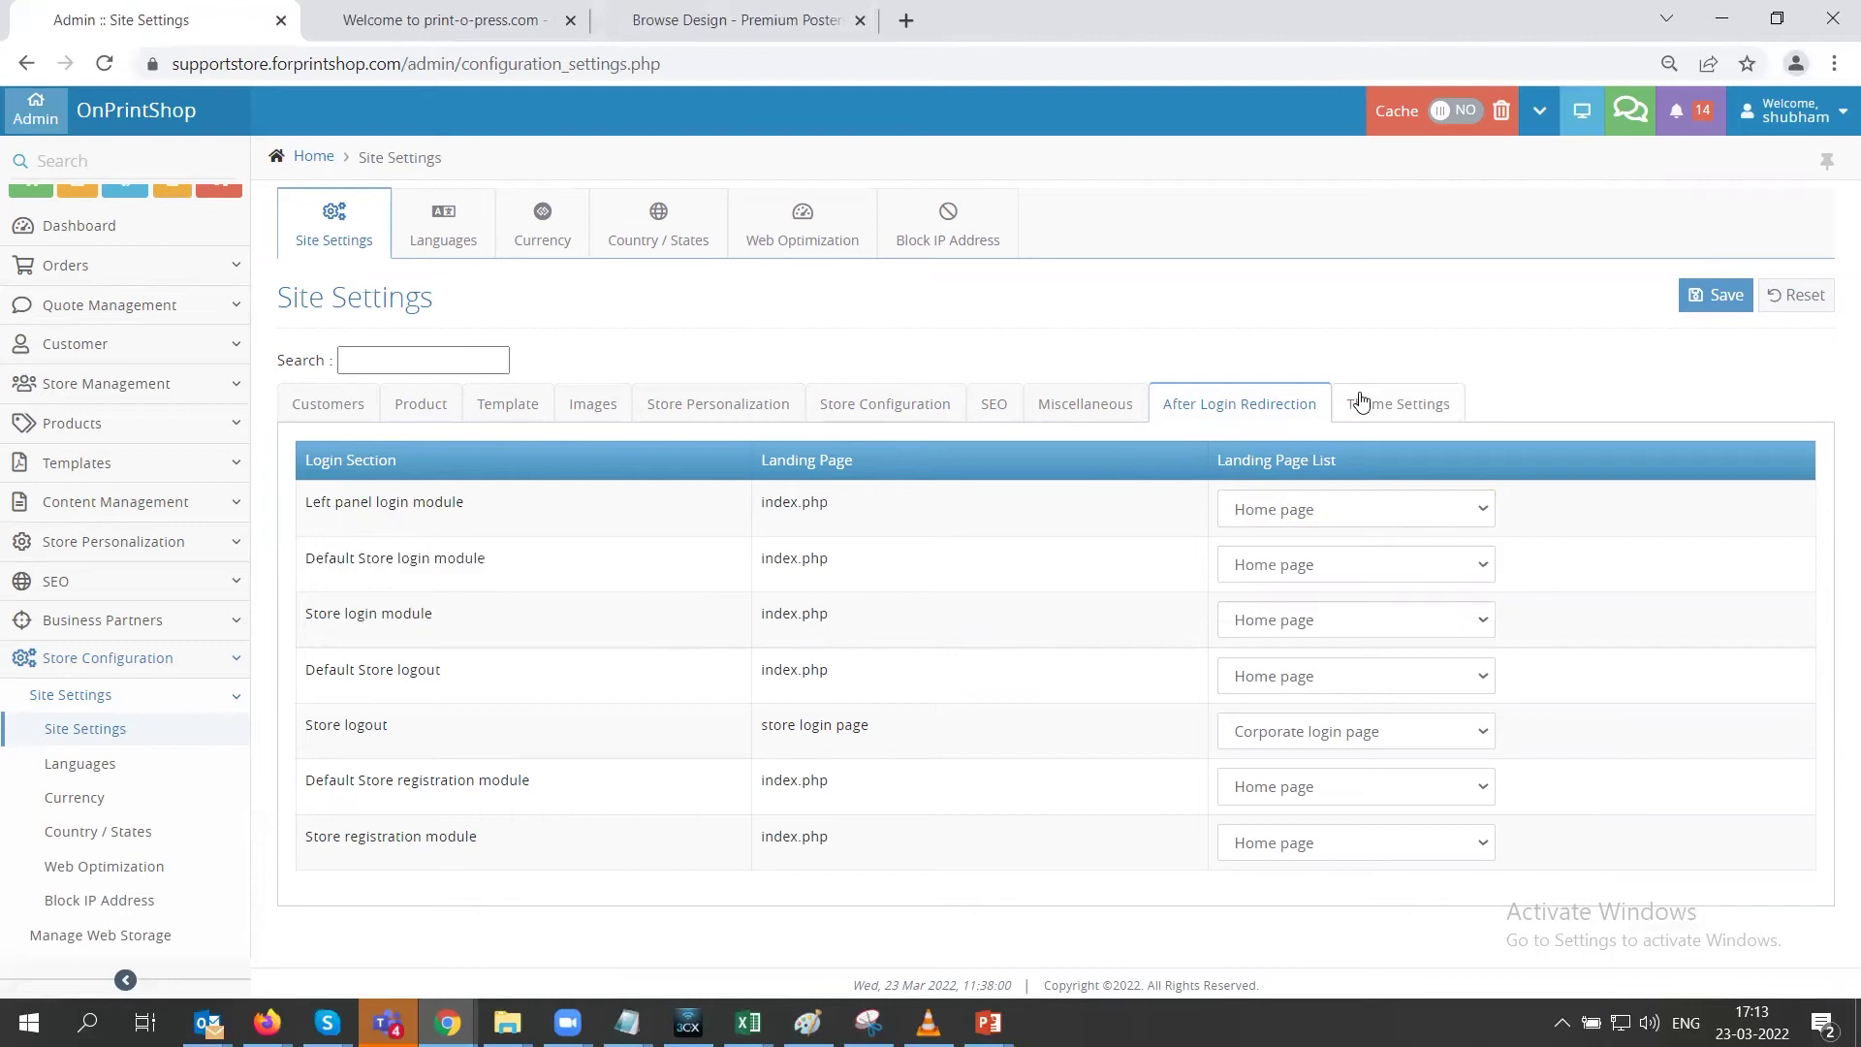
left_click(1386, 407)
Scroll through the Theme Settings options, then open the Languages page
scroll(536, 540, "down", 6)
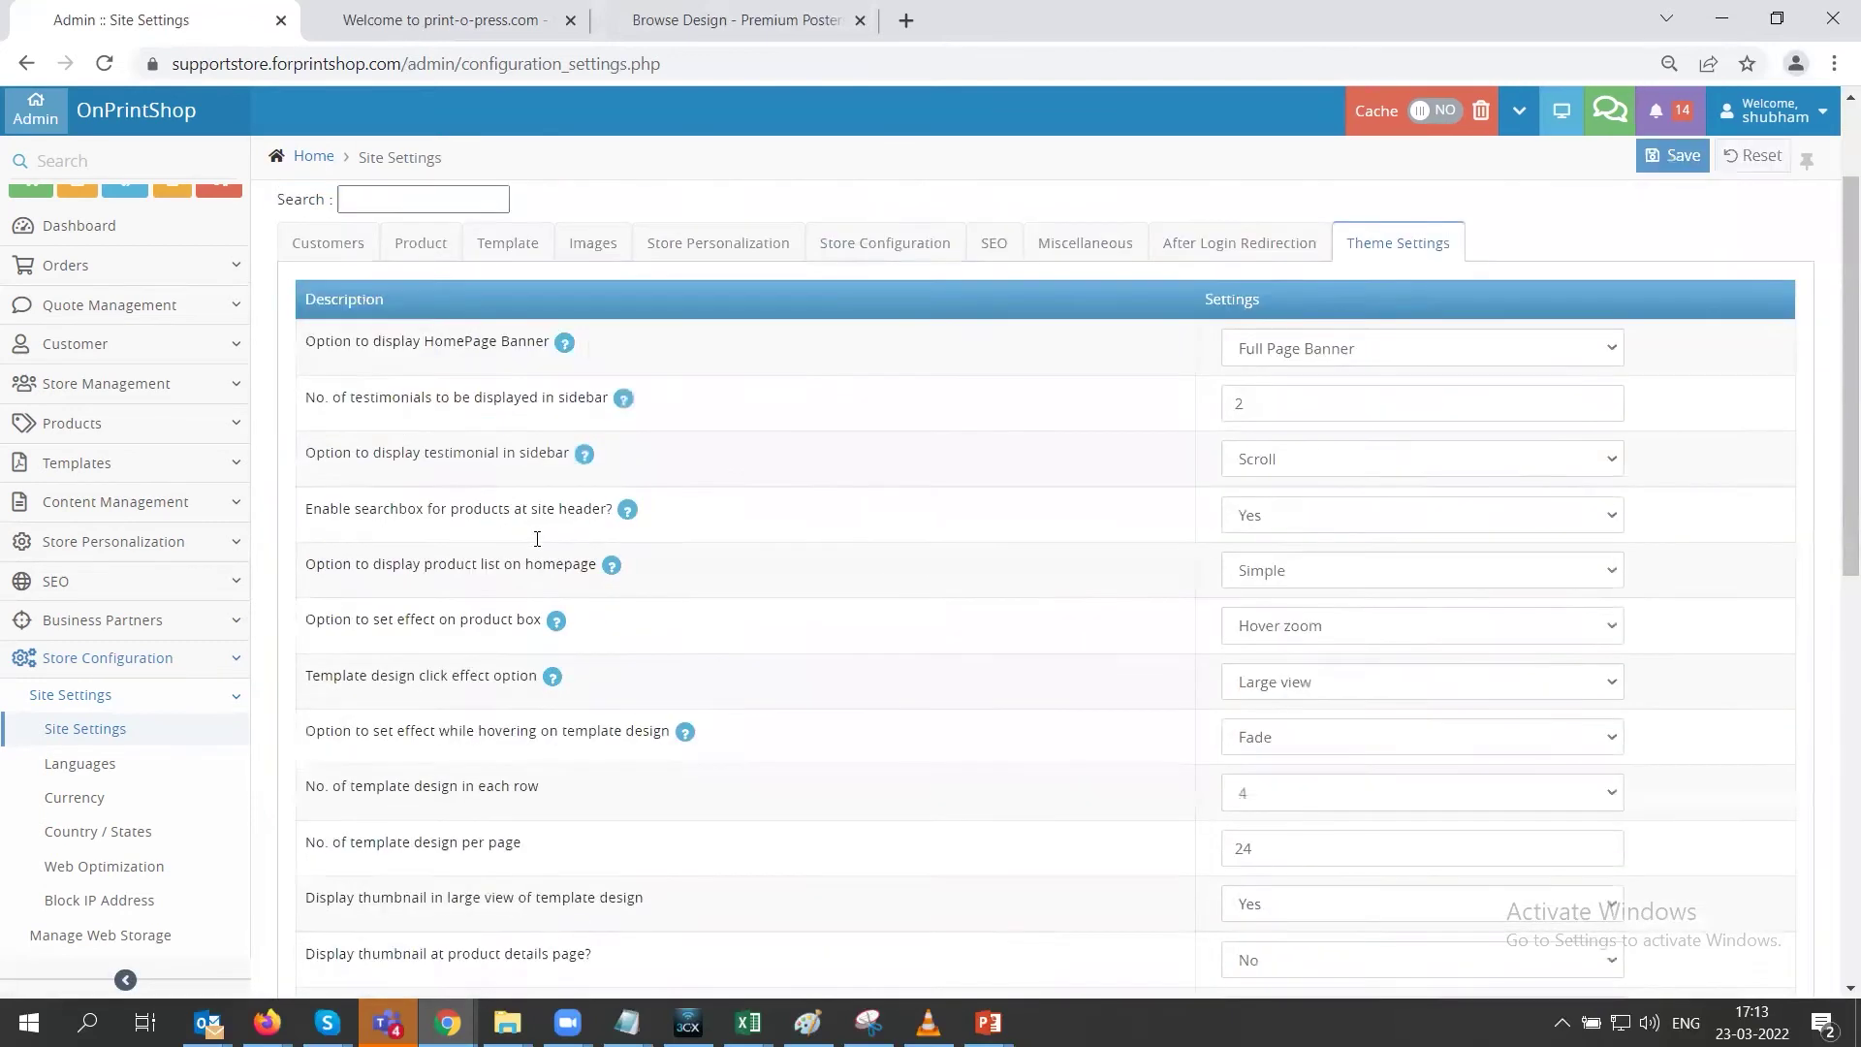
scroll(536, 543, "down", 5)
scroll(689, 598, "up", 11)
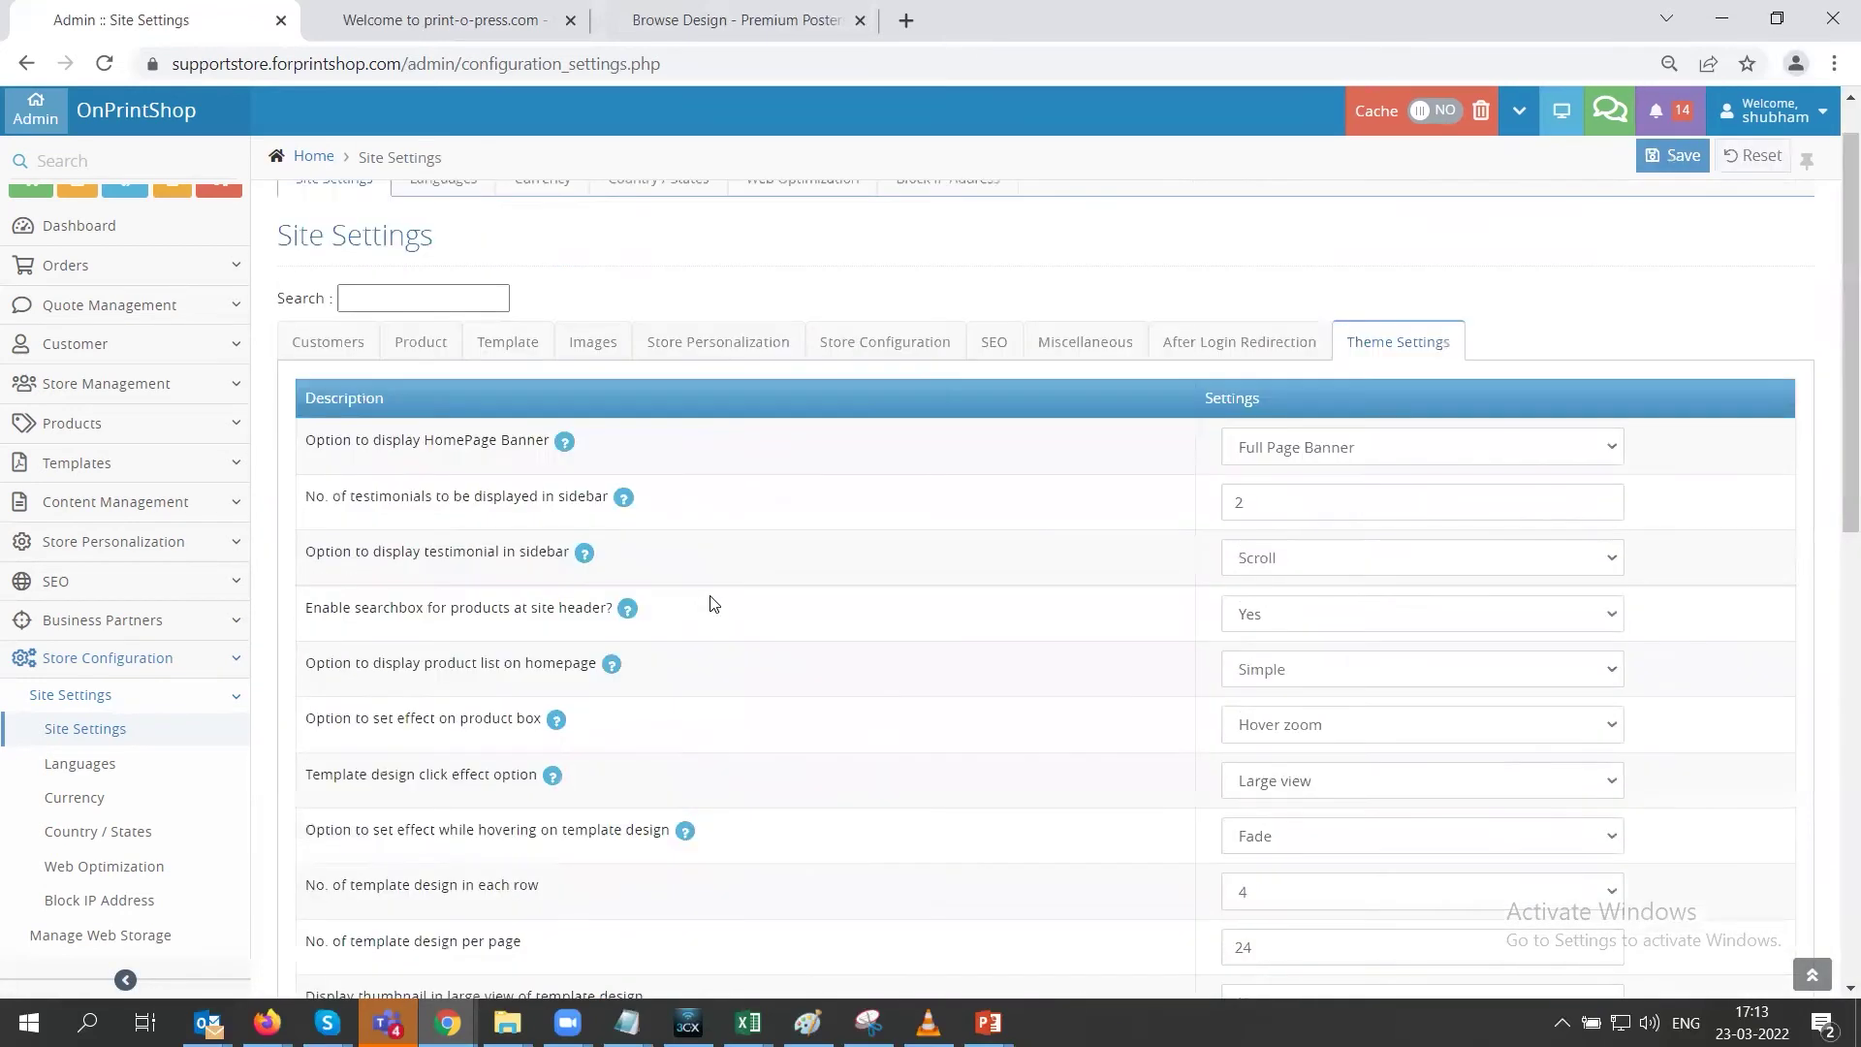
scroll(740, 632, "down", 2)
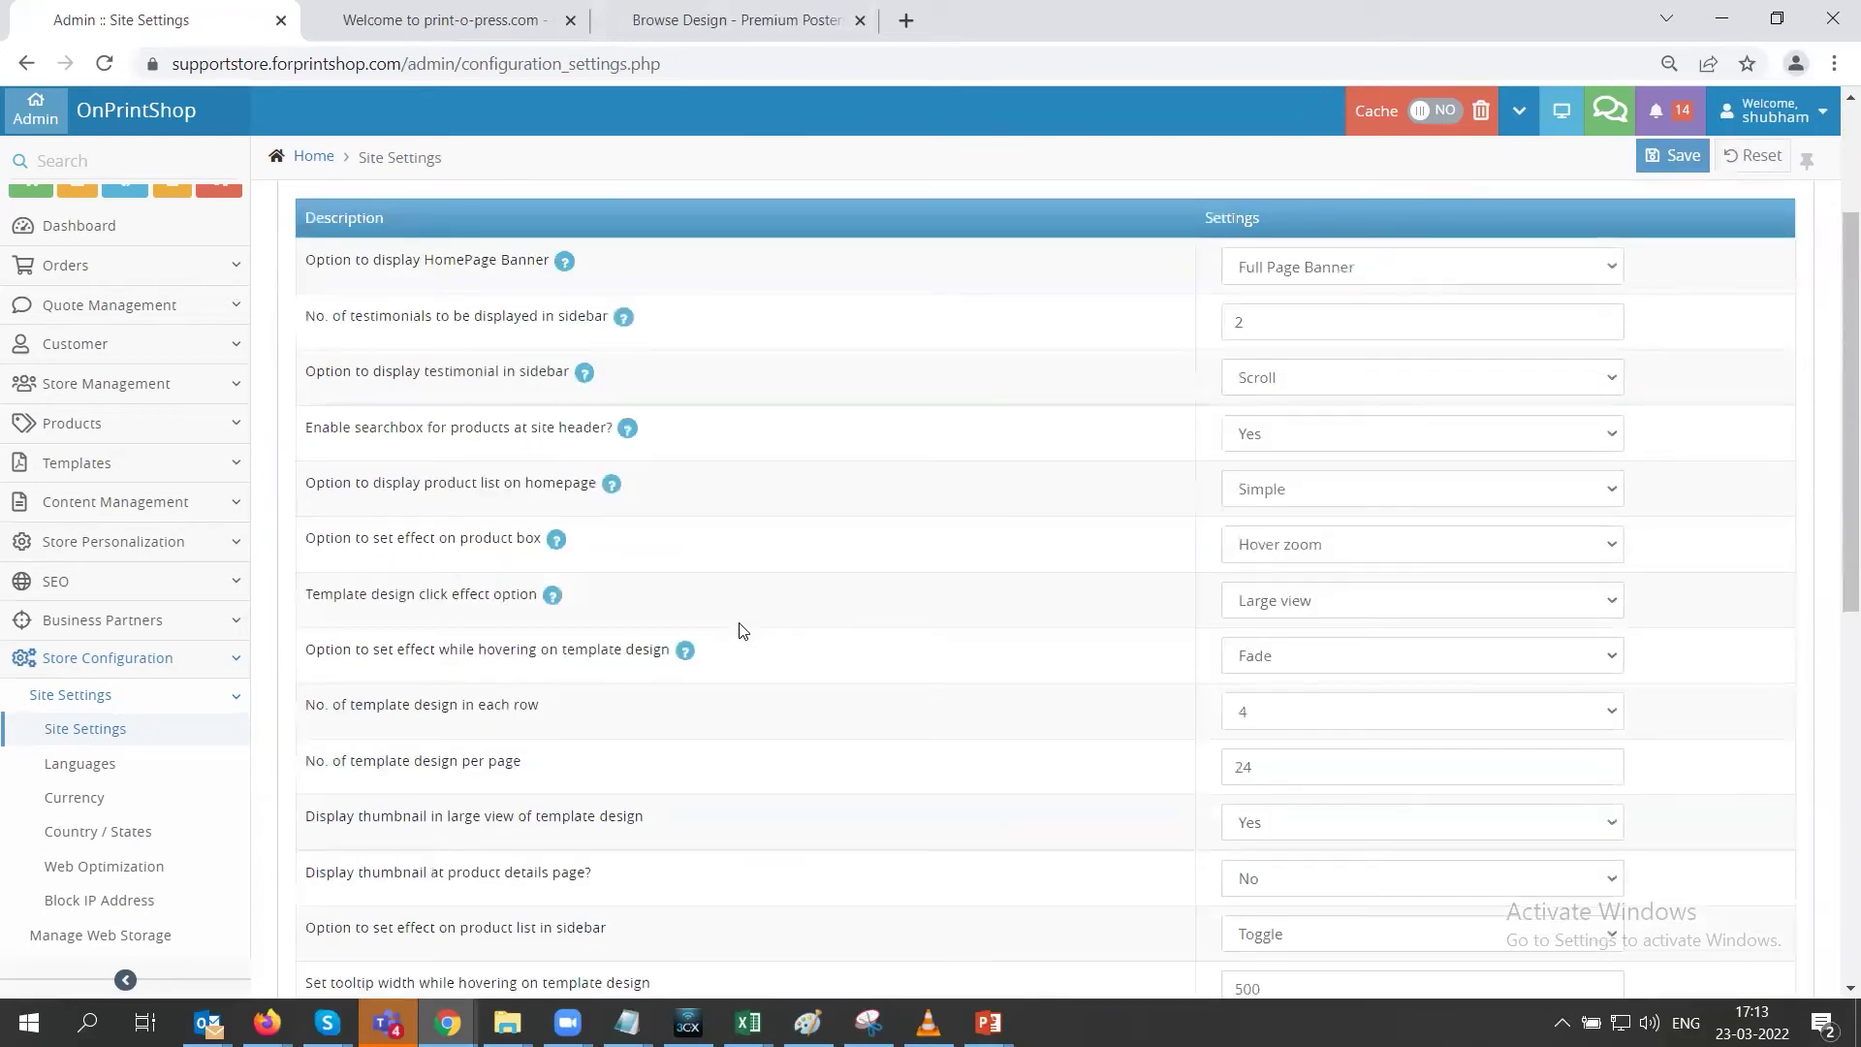
scroll(743, 631, "up", 1)
scroll(742, 631, "up", 1)
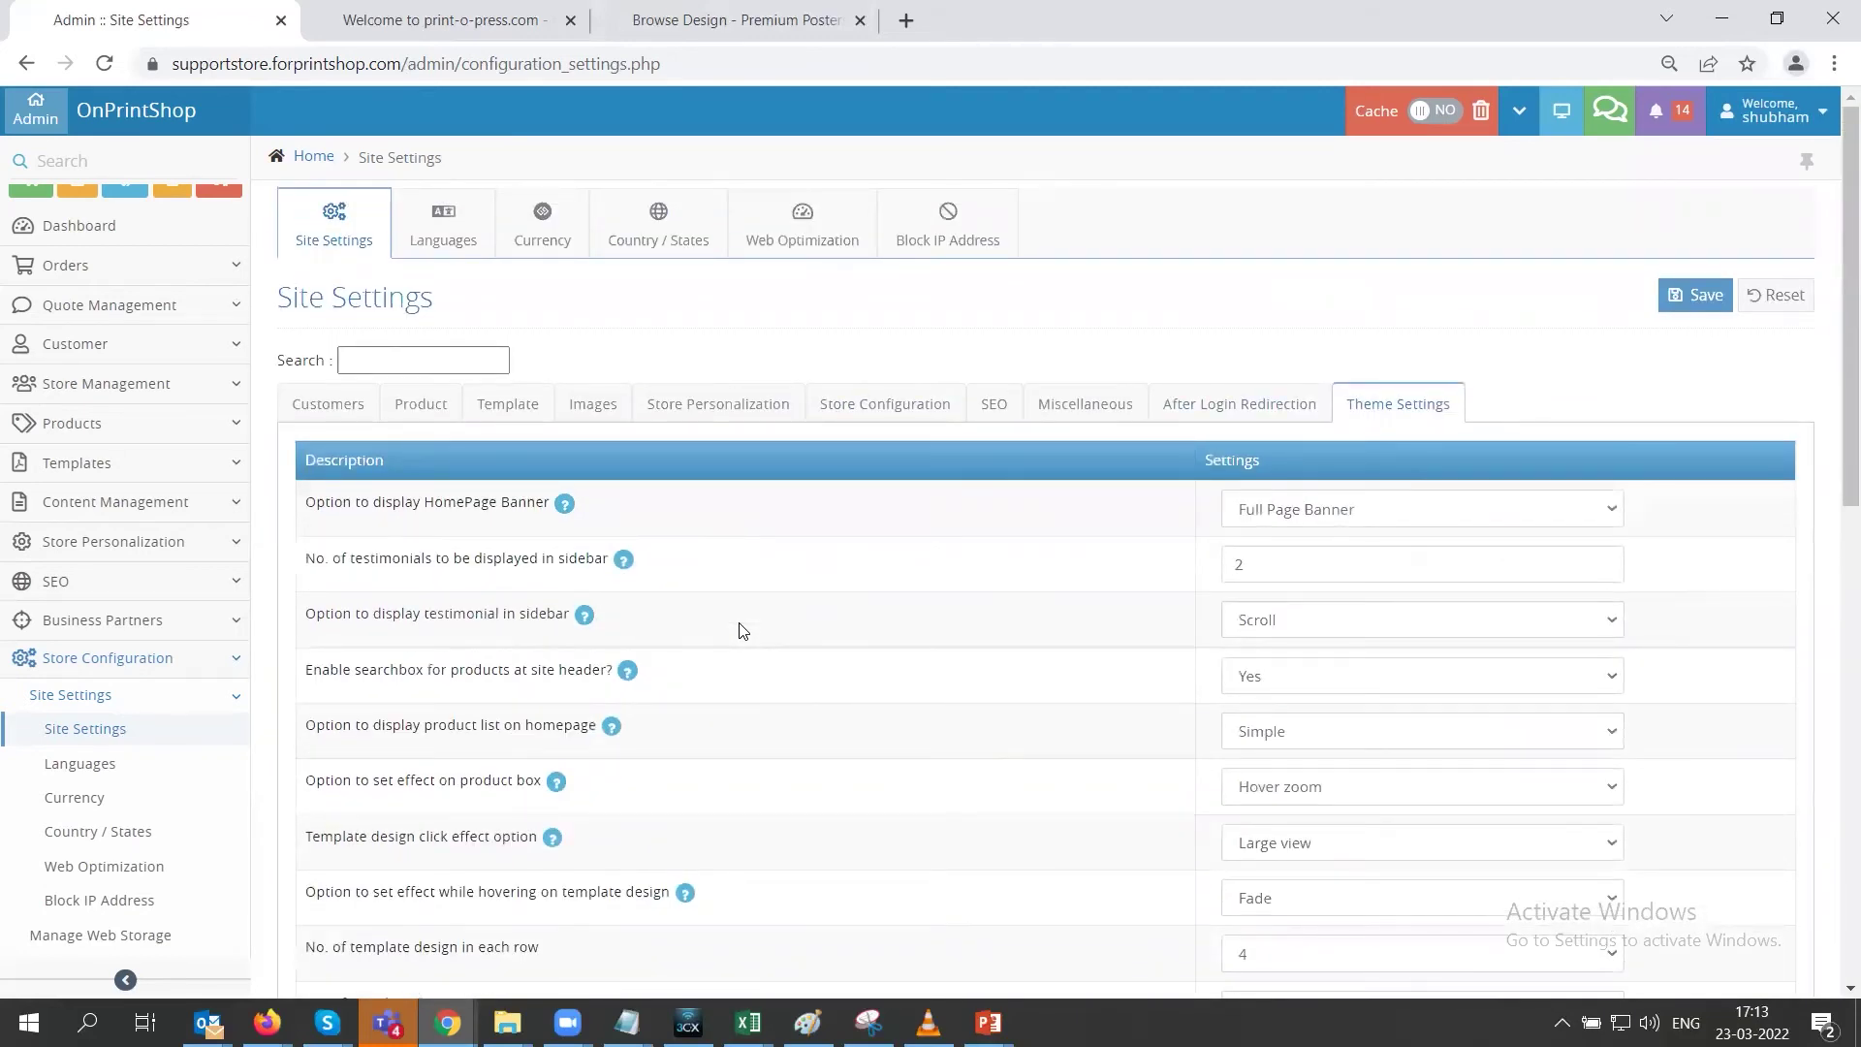
left_click(468, 232)
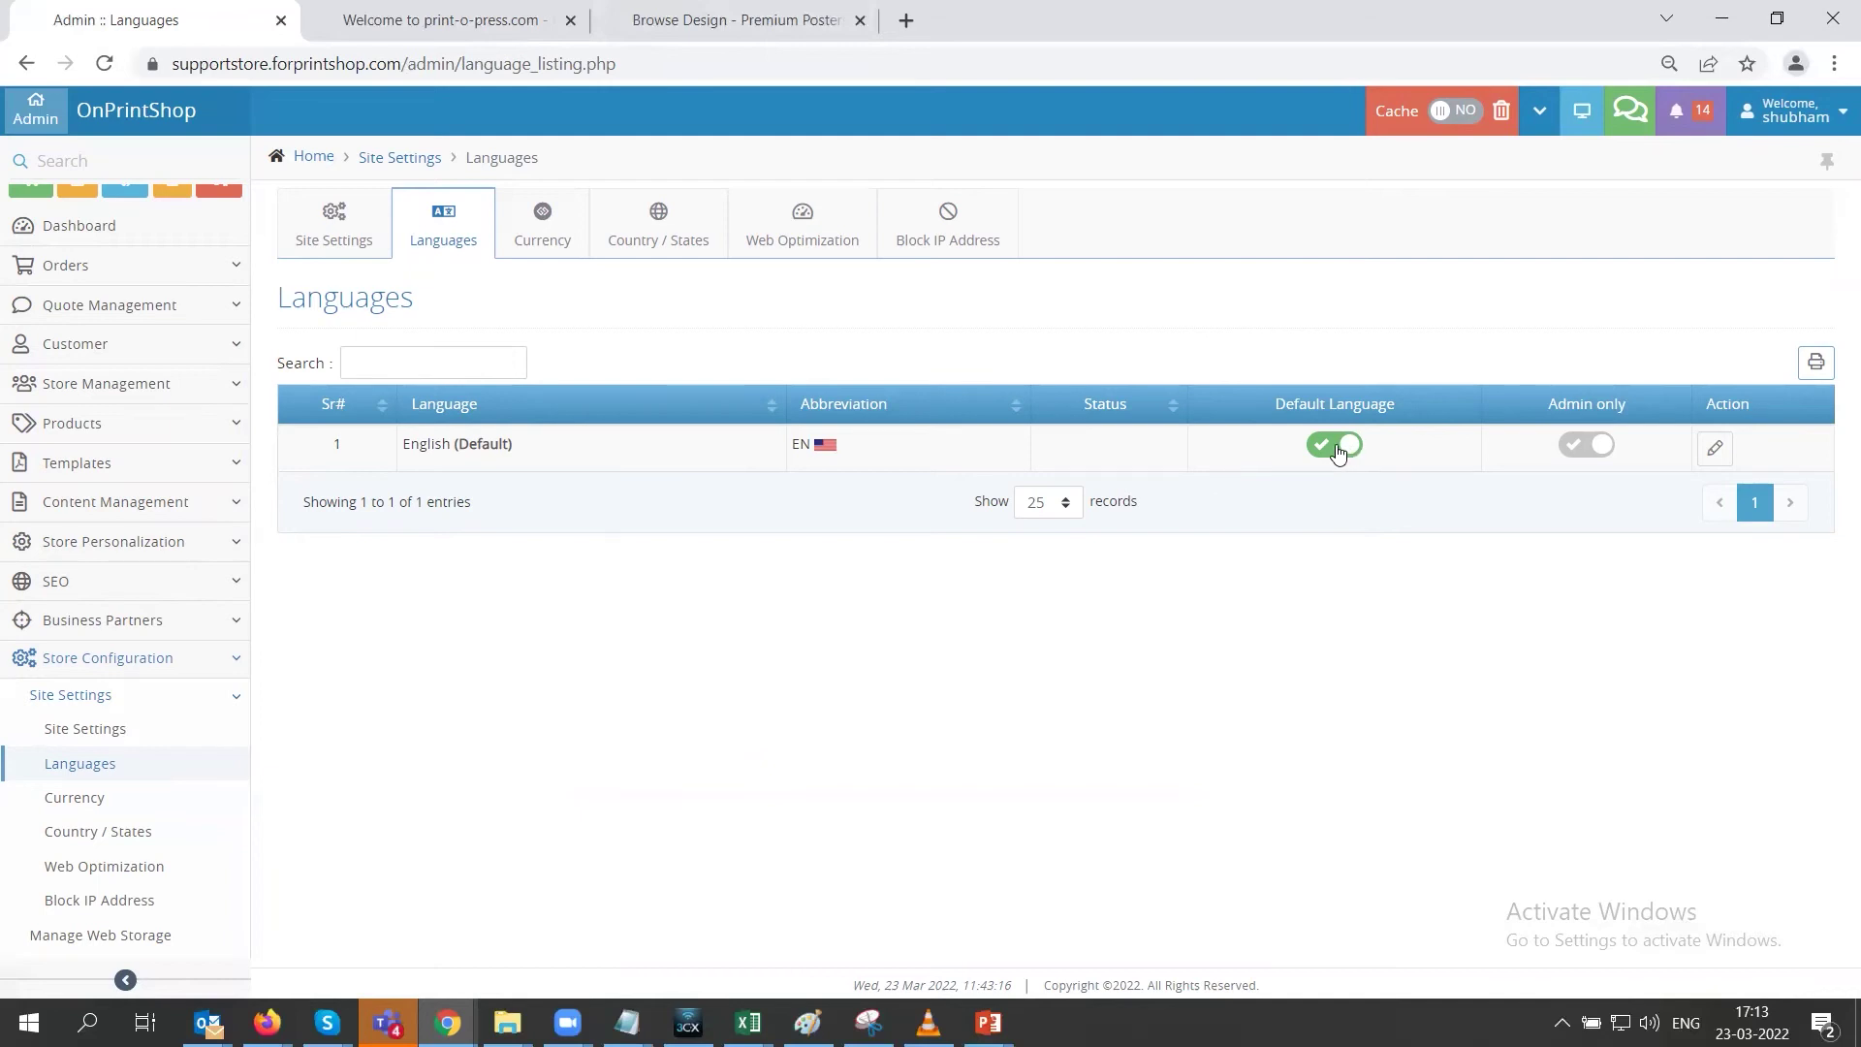
Go to the Currency list (US Dollar default at $1, Rupee at 73.02) and begin adding a currency
left_click(542, 226)
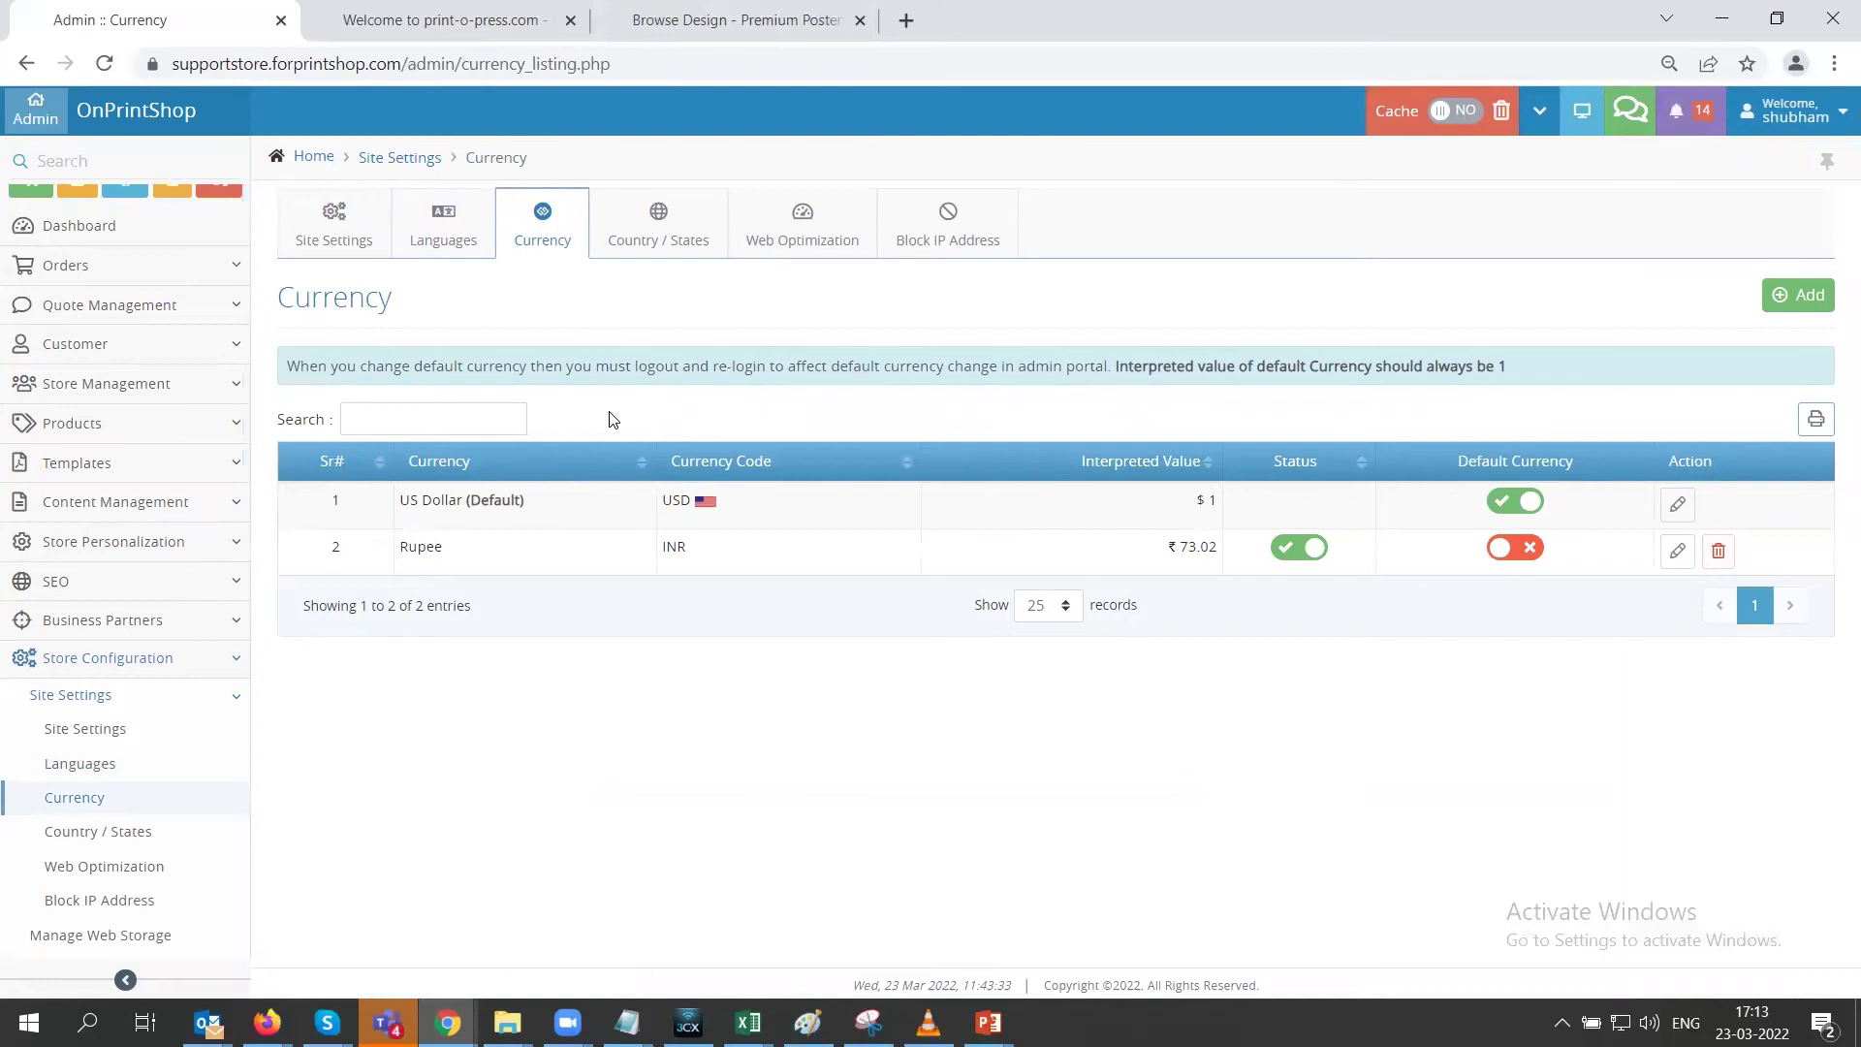
left_click_drag(401, 501, 541, 502)
left_click(1170, 756)
left_click(1797, 302)
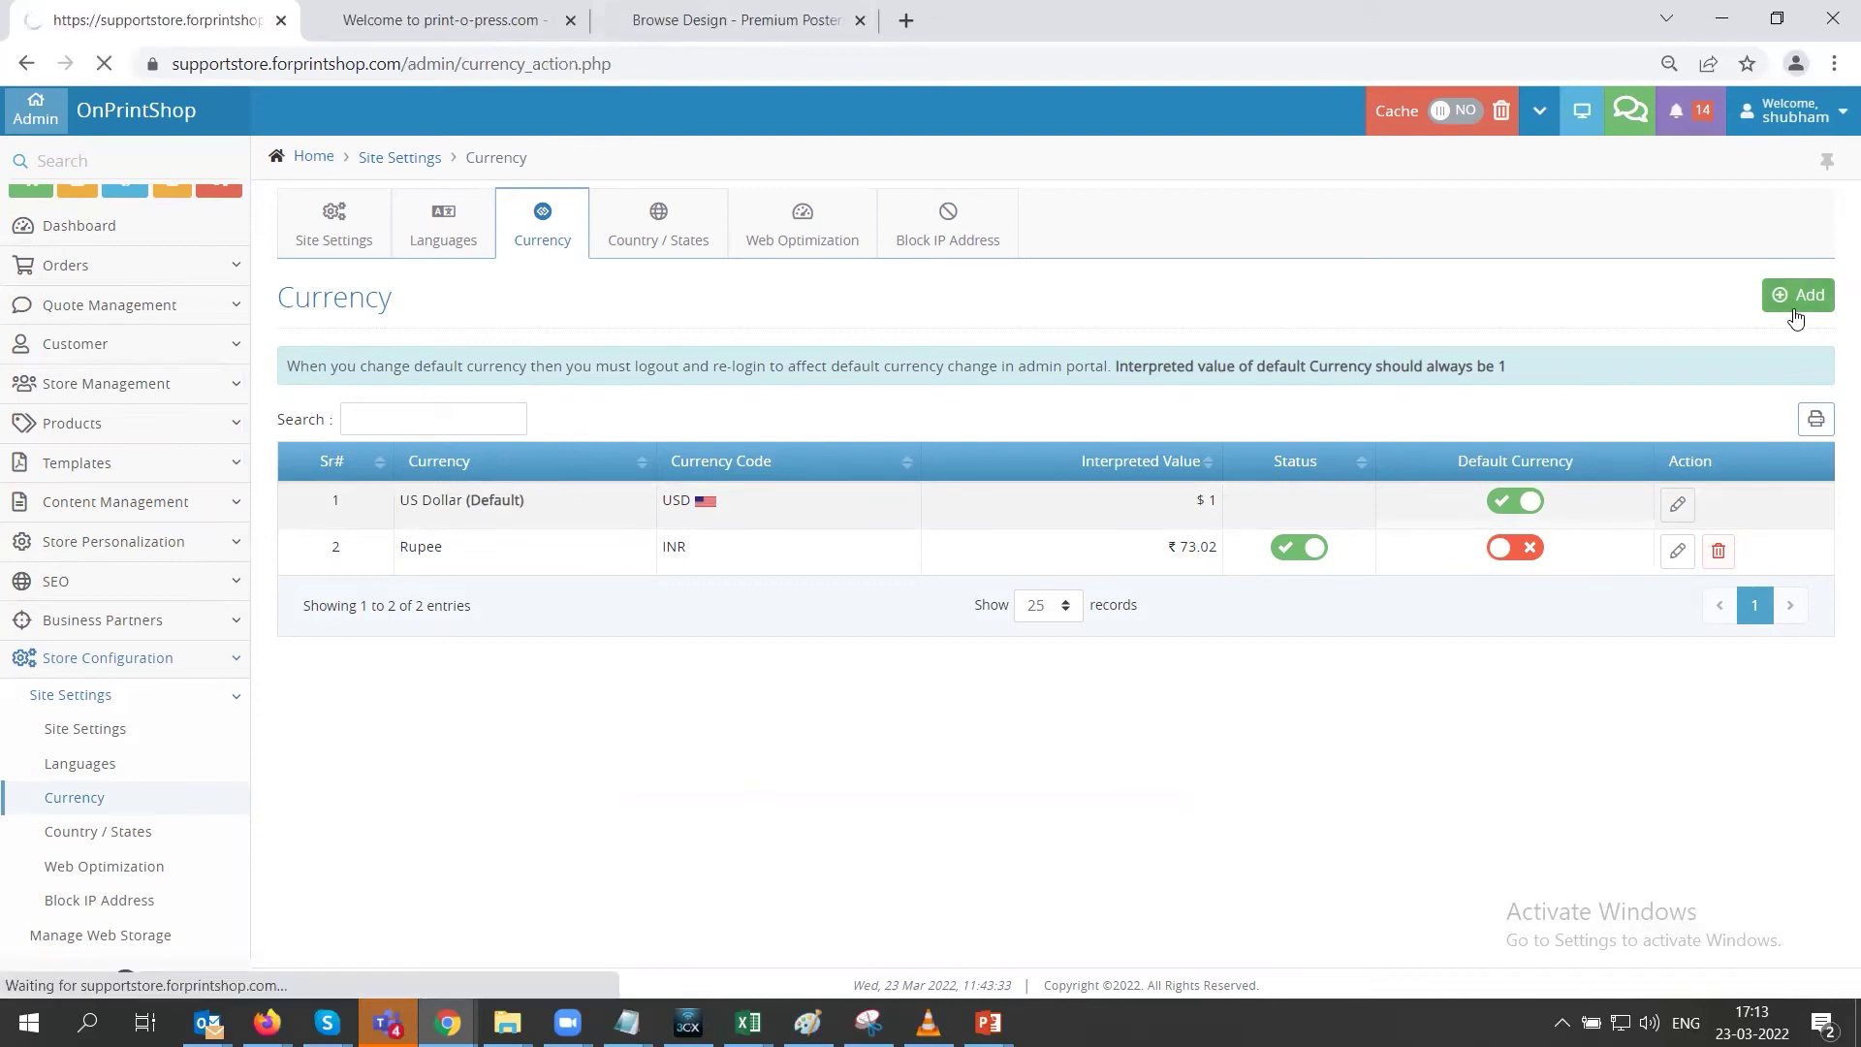
Look over the empty Currency, Currency Code and Interpreted Value fields, then go back unsaved
left_click(652, 360)
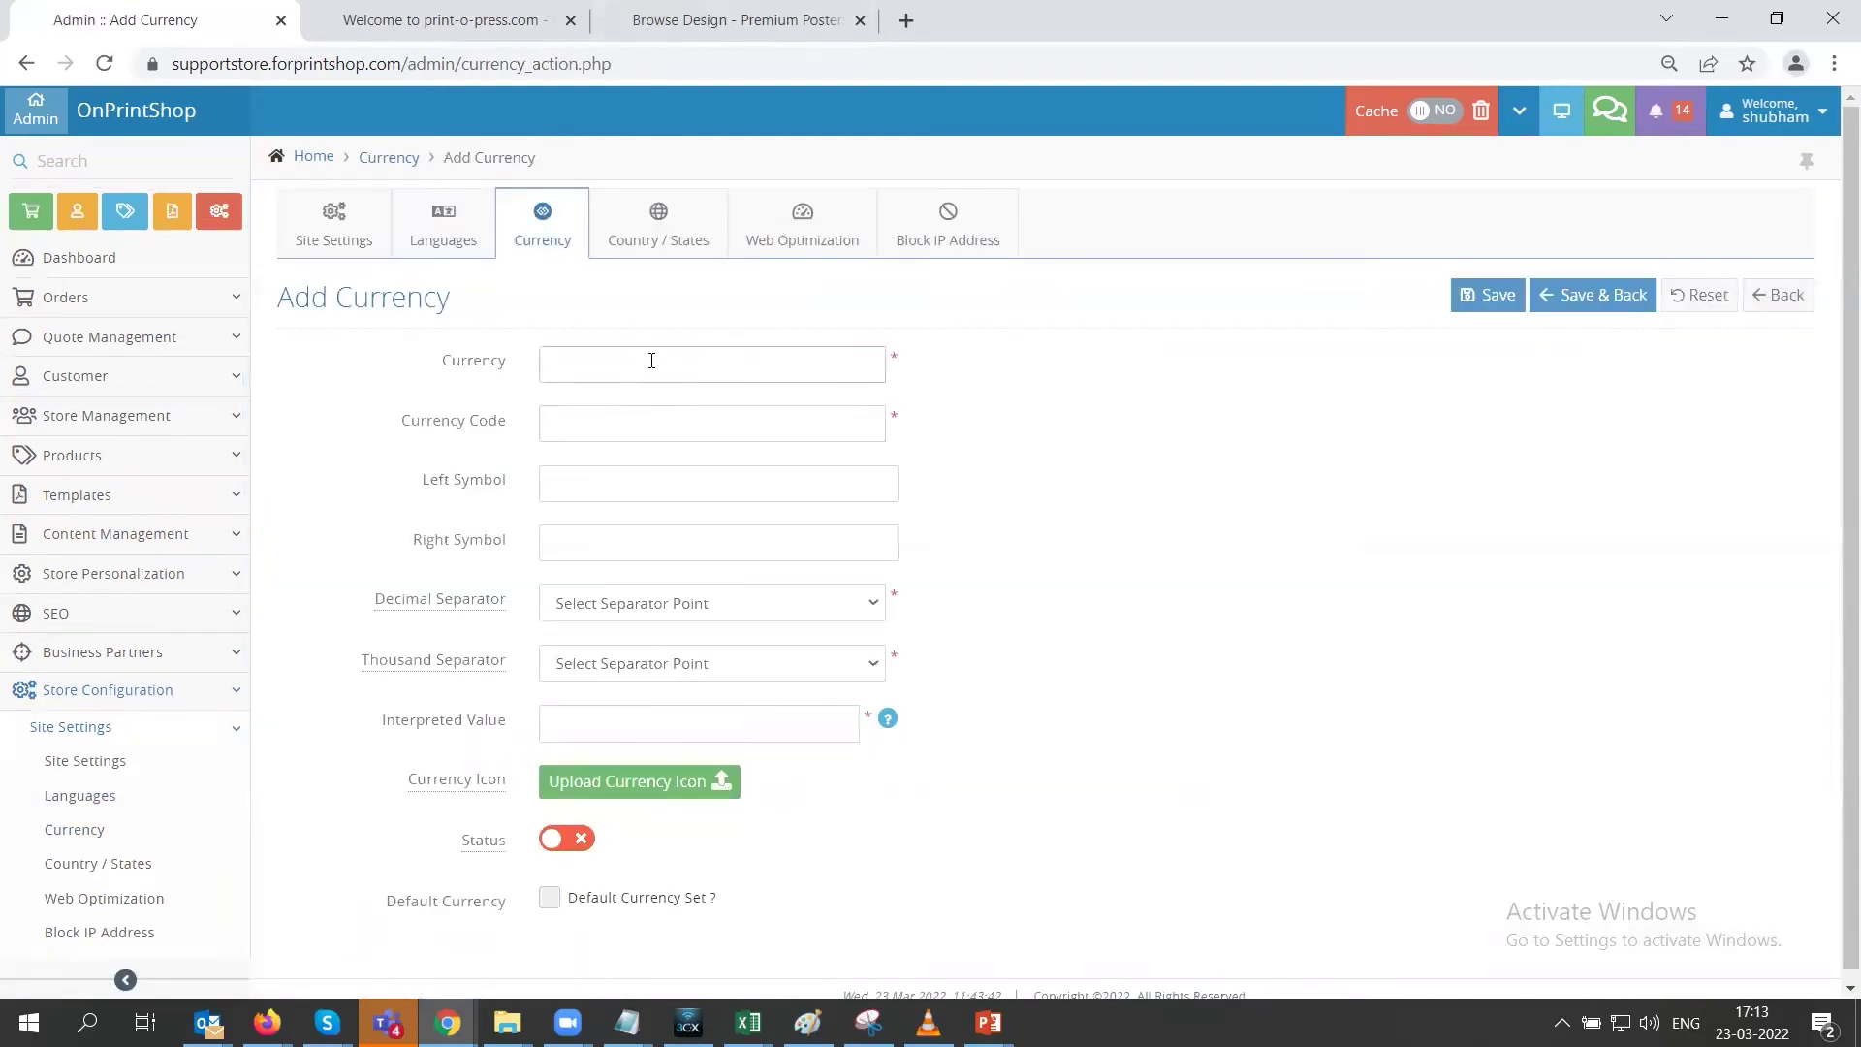
left_click(480, 393)
left_click(453, 420)
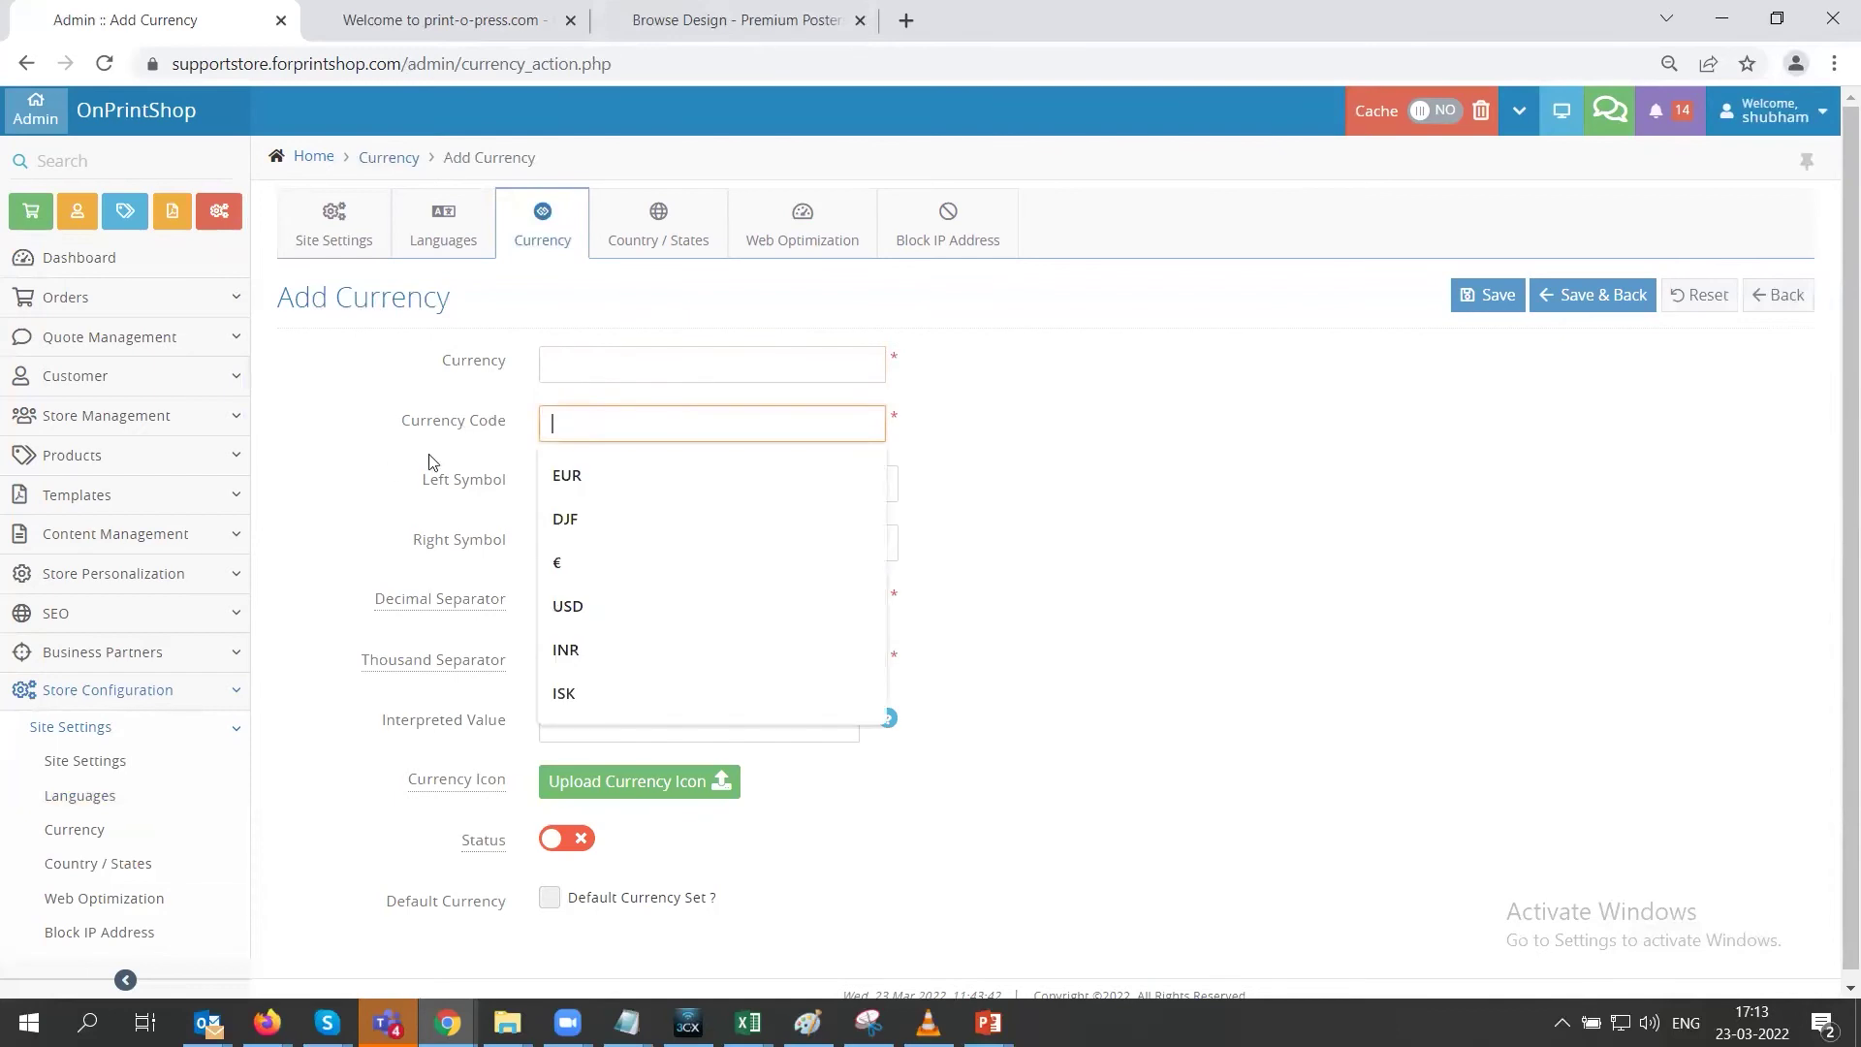
left_click(524, 494)
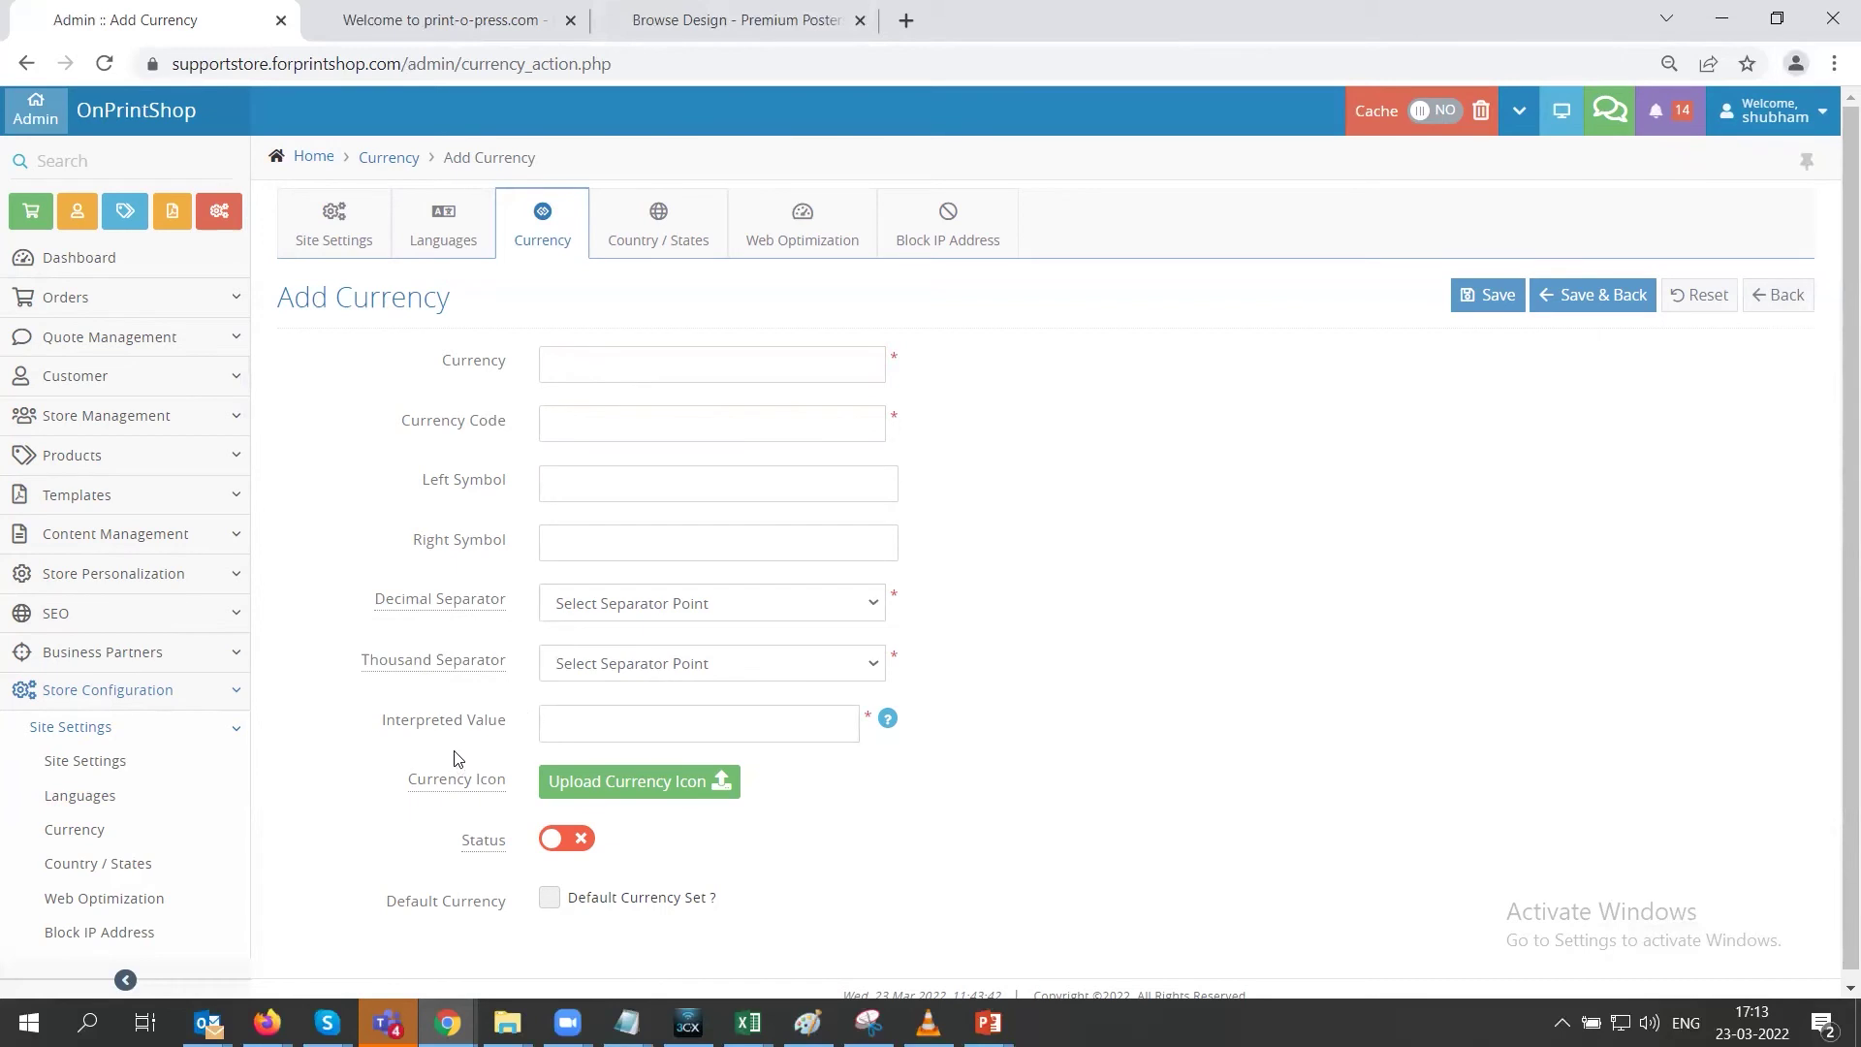
scroll(543, 741, "down", 1)
left_click(572, 729)
left_click(364, 729)
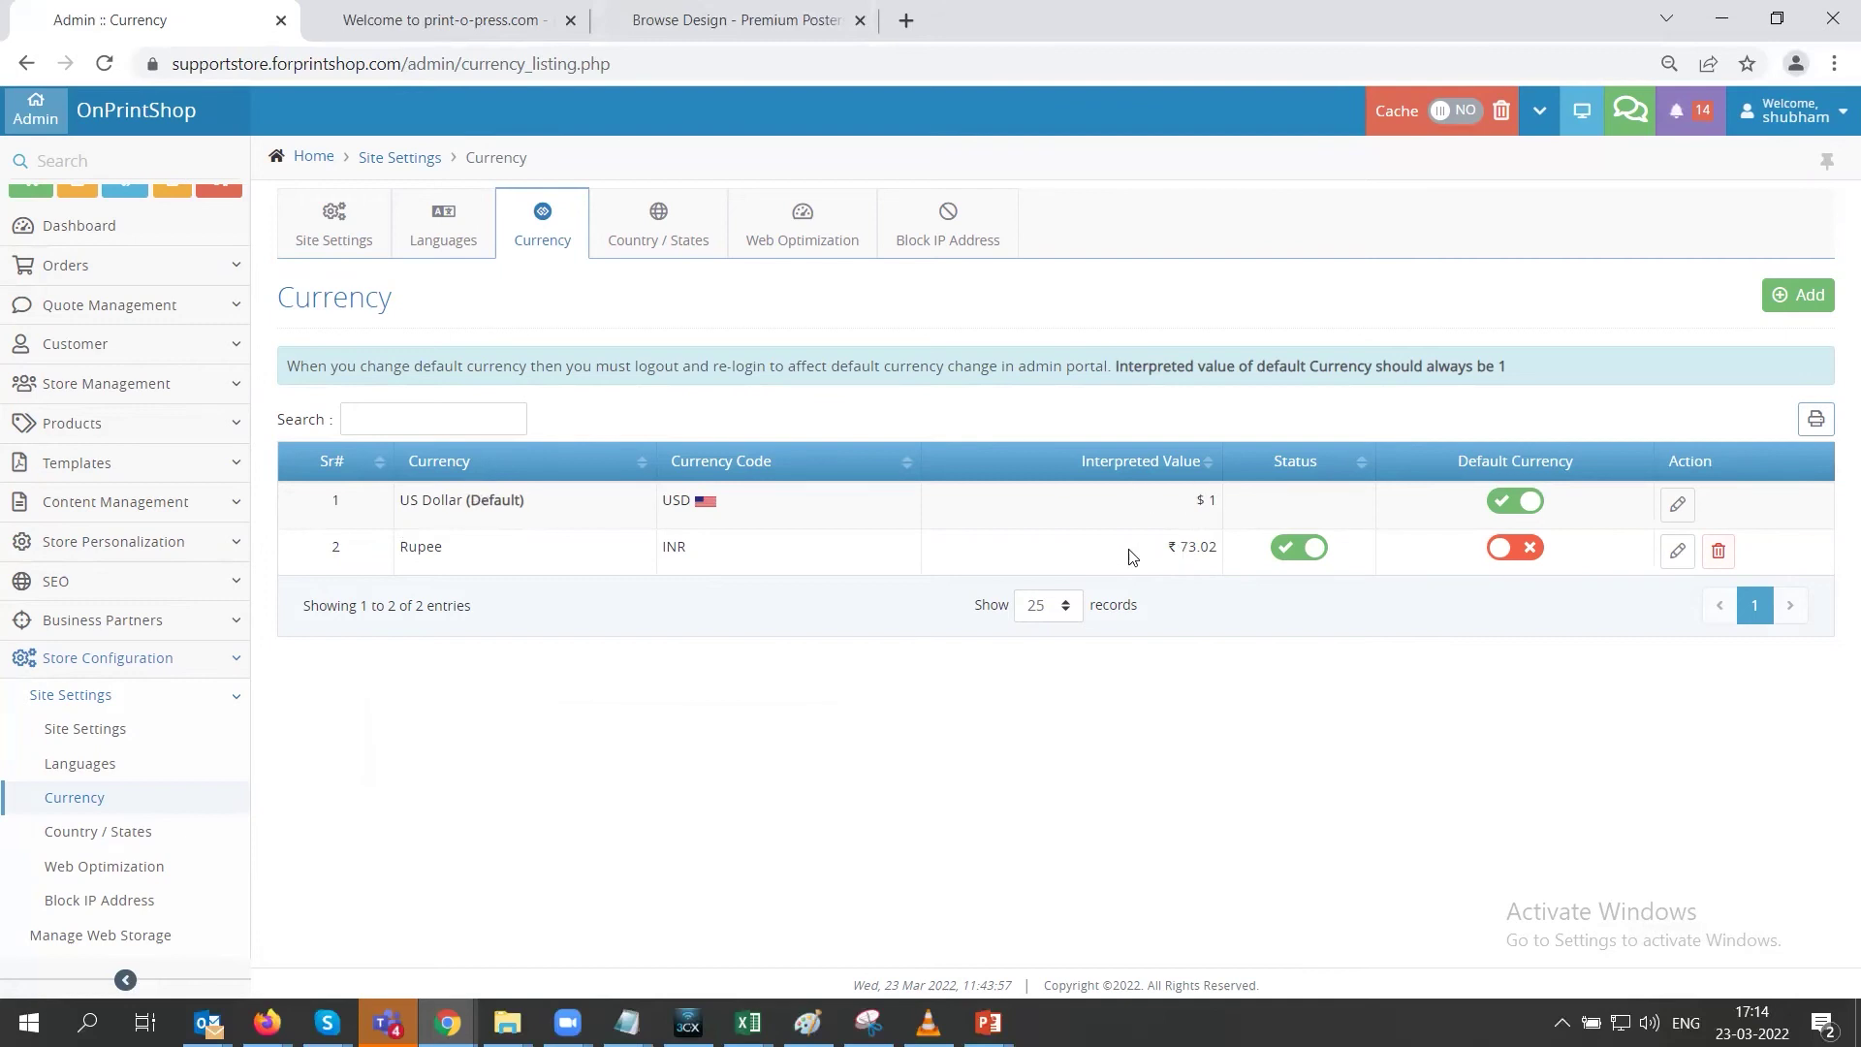
View the Rupee currency's edit page, then switch to the Country / States list
left_click(1677, 551)
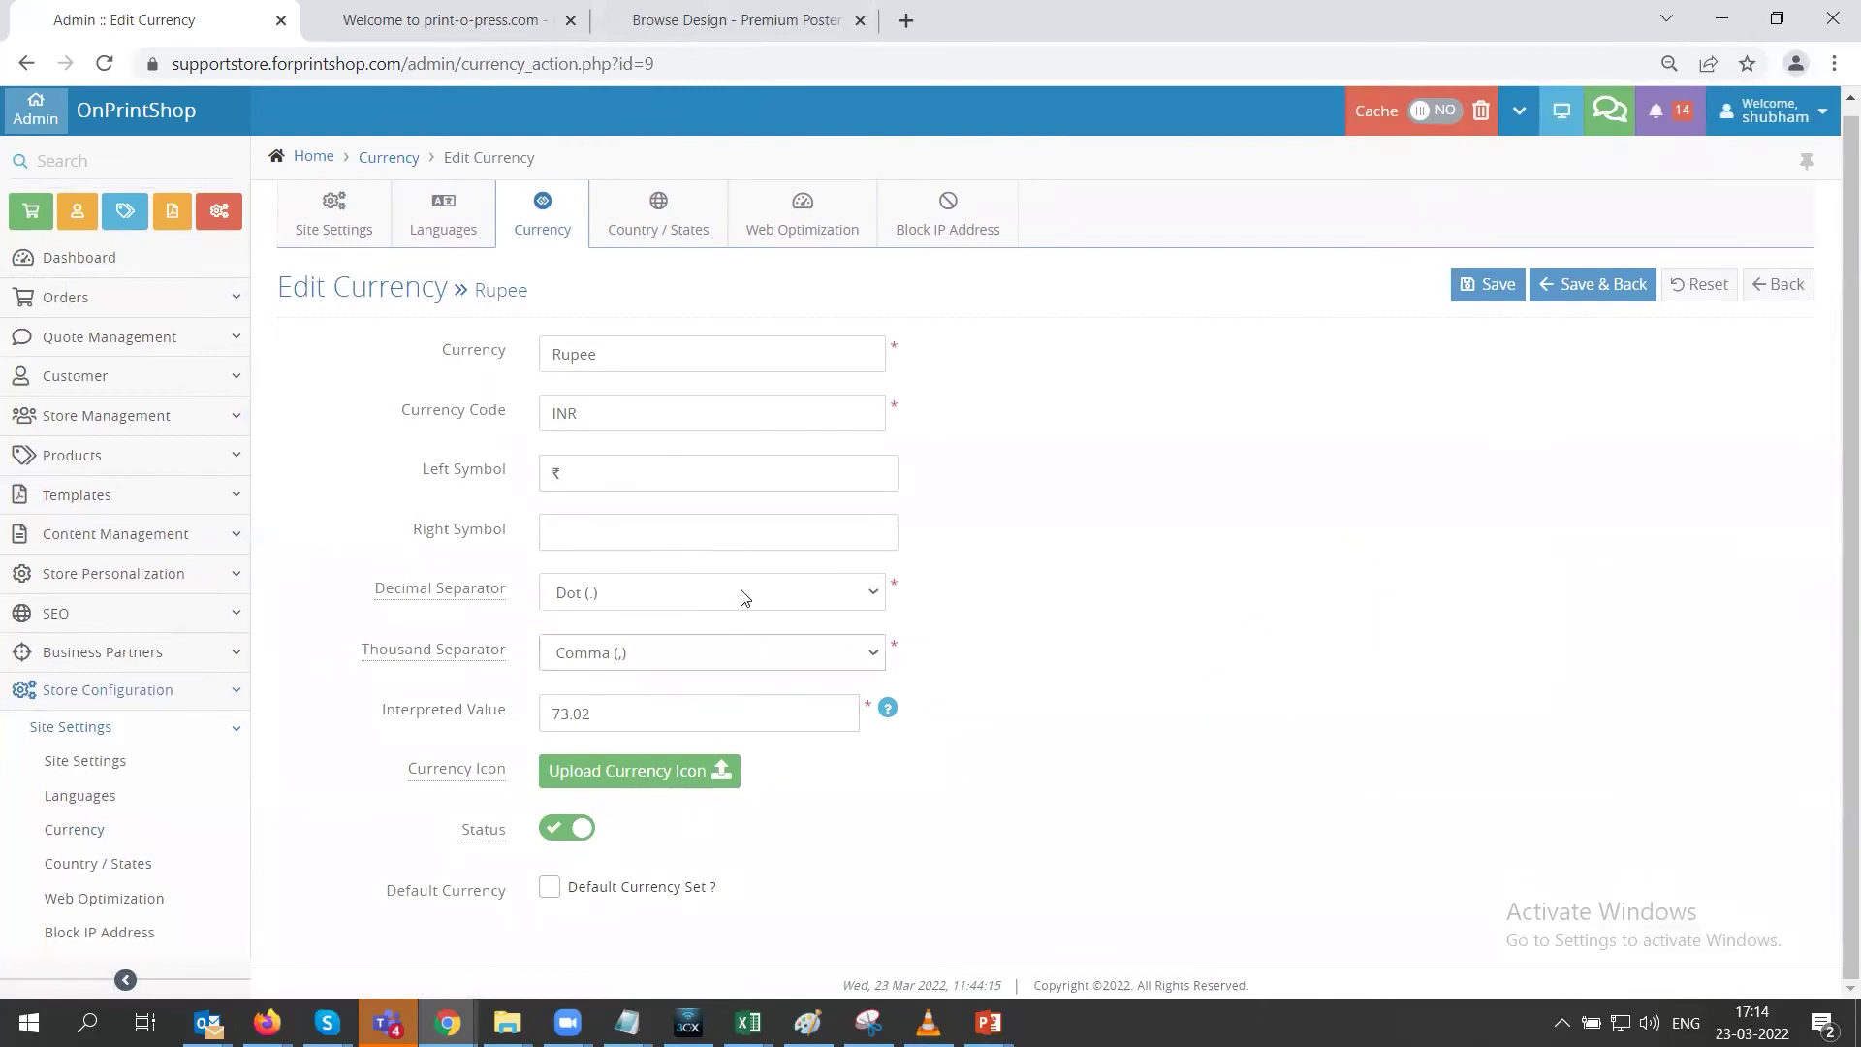
key("alt+Left")
left_click(682, 235)
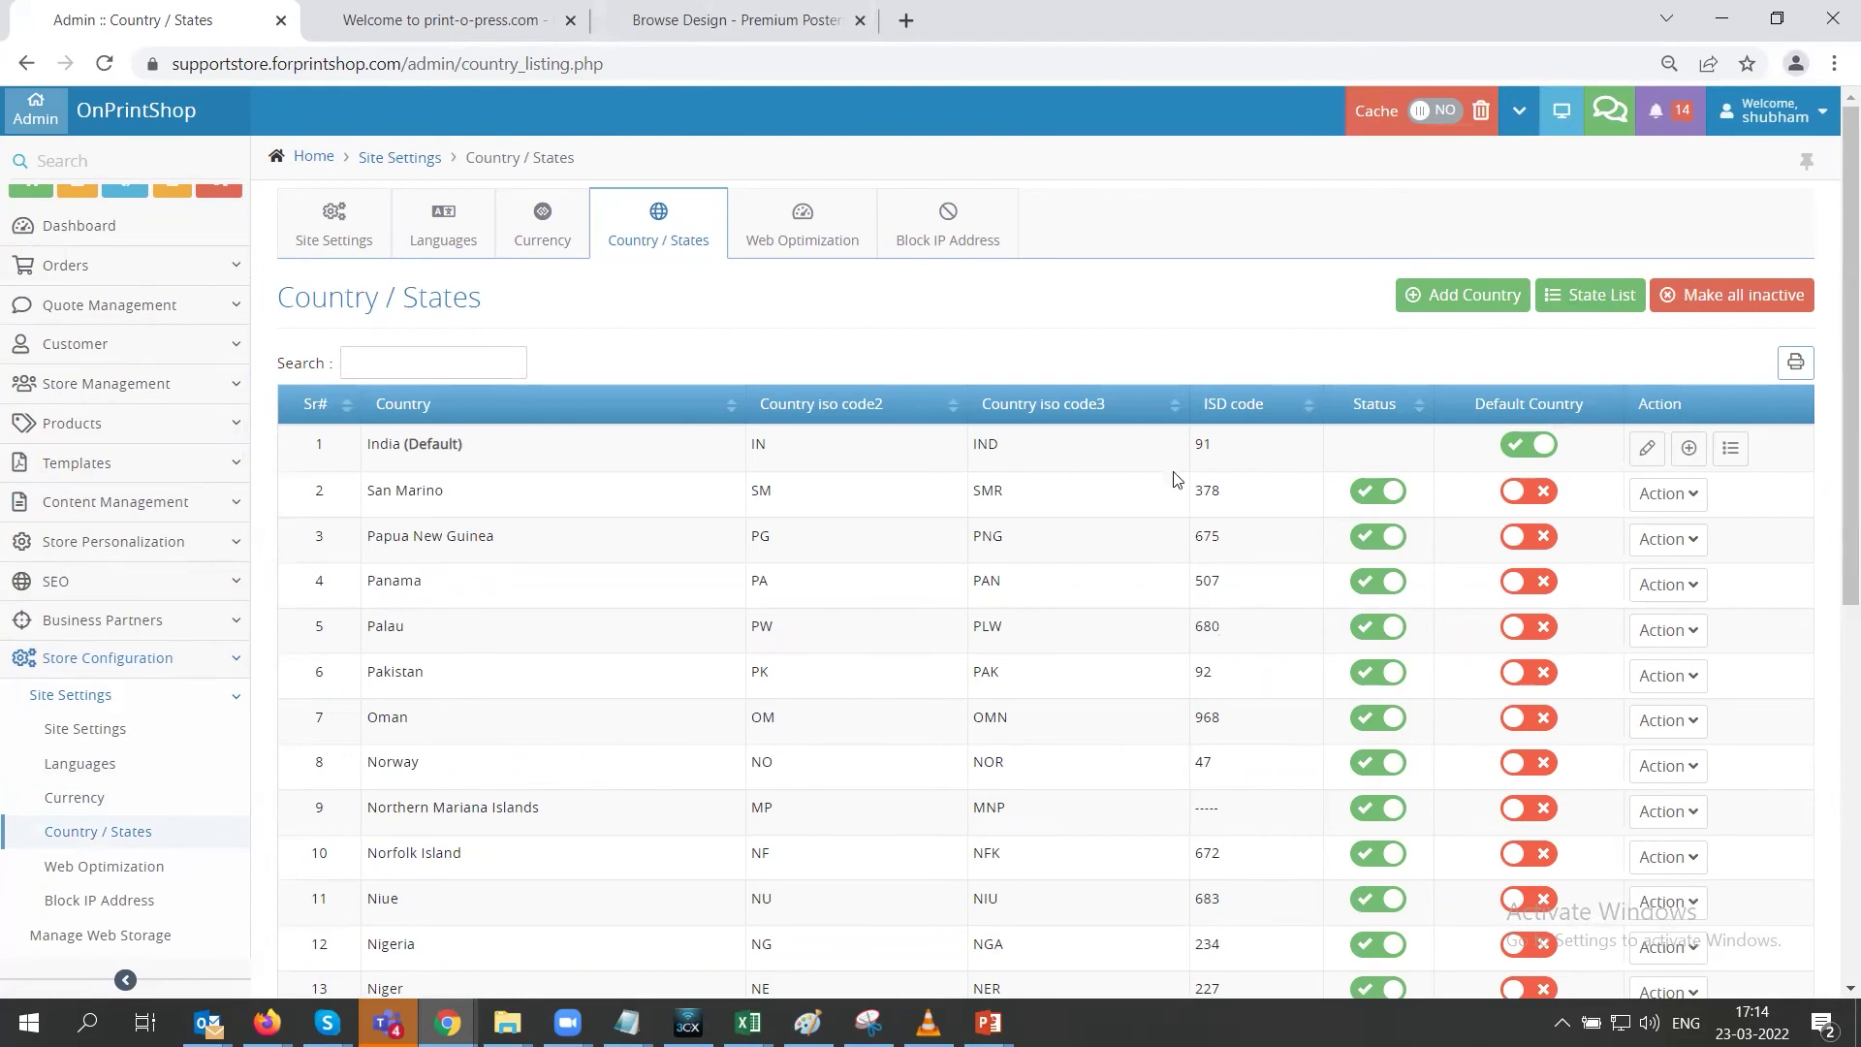
Scroll through the countries, where India is default with ISD 91, and open India's State List
scroll(1018, 572, "down", 2)
scroll(1023, 620, "down", 3)
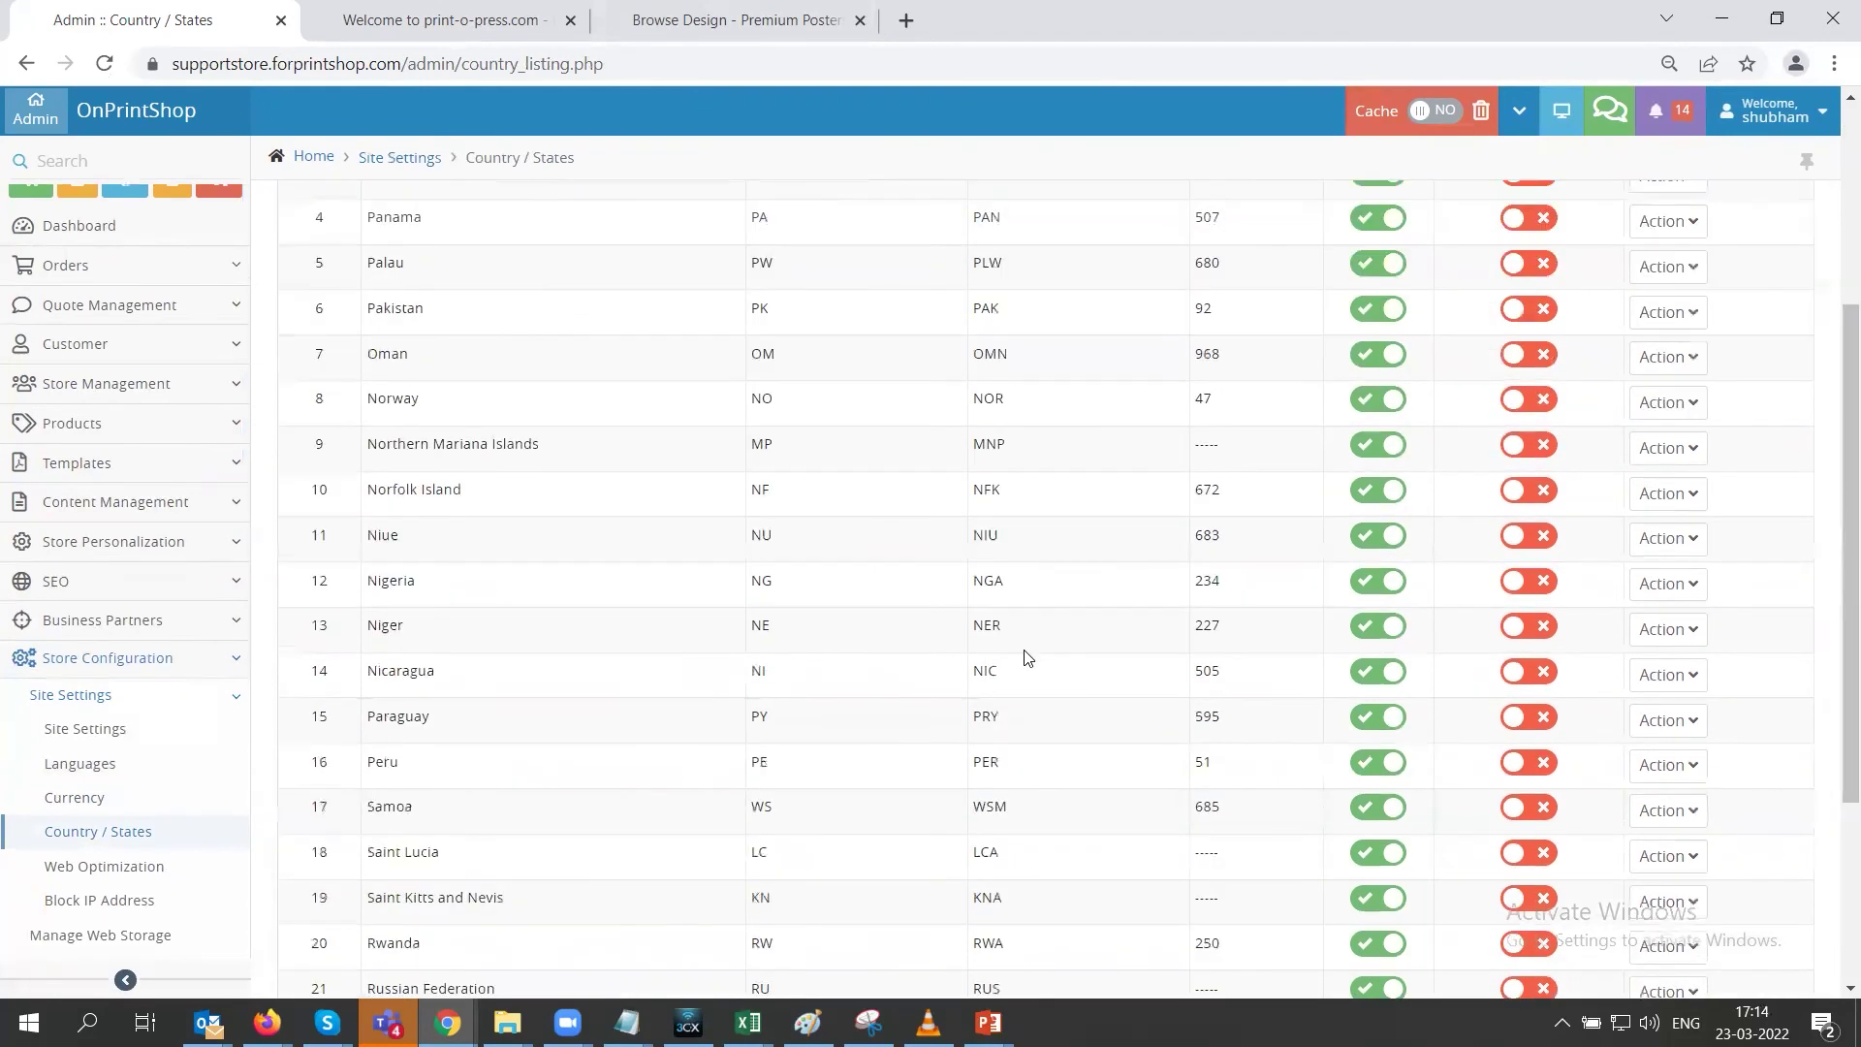
scroll(1026, 652, "up", 5)
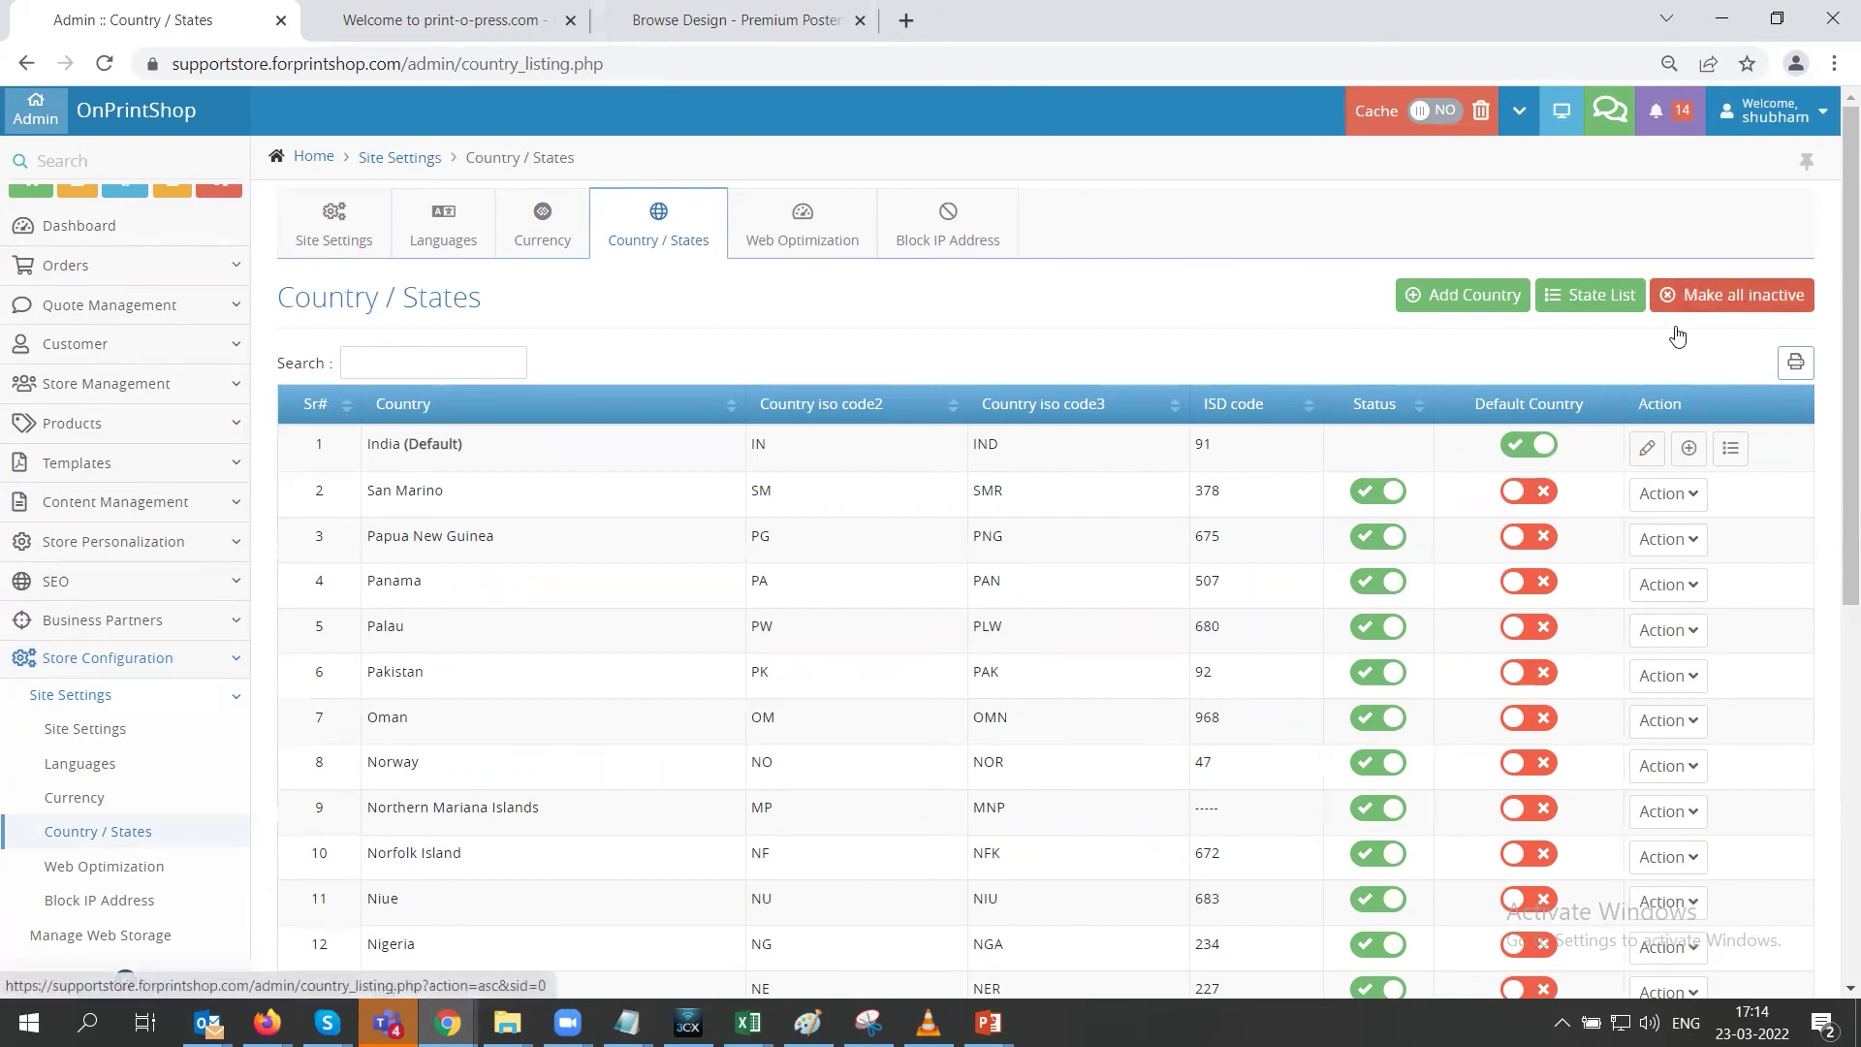
left_click(1599, 300)
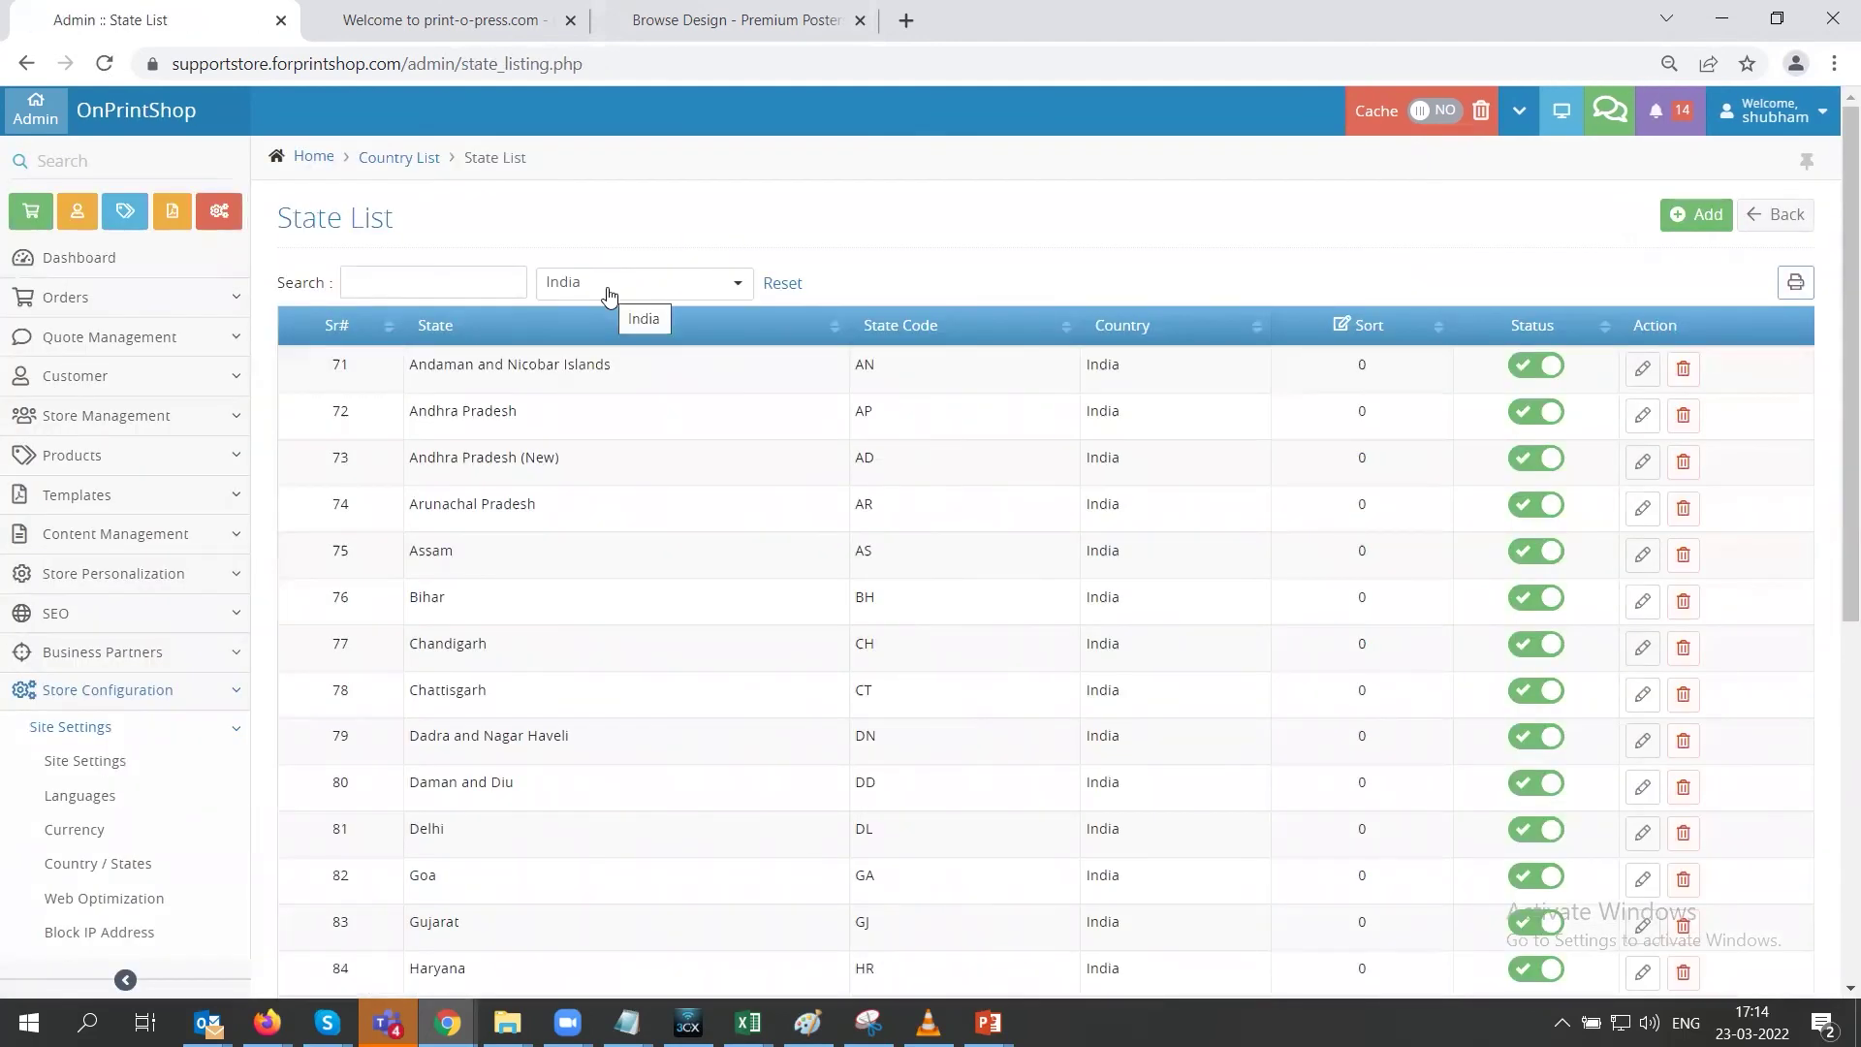
Keep India as the State List country filter and scroll through its active states
left_click(608, 296)
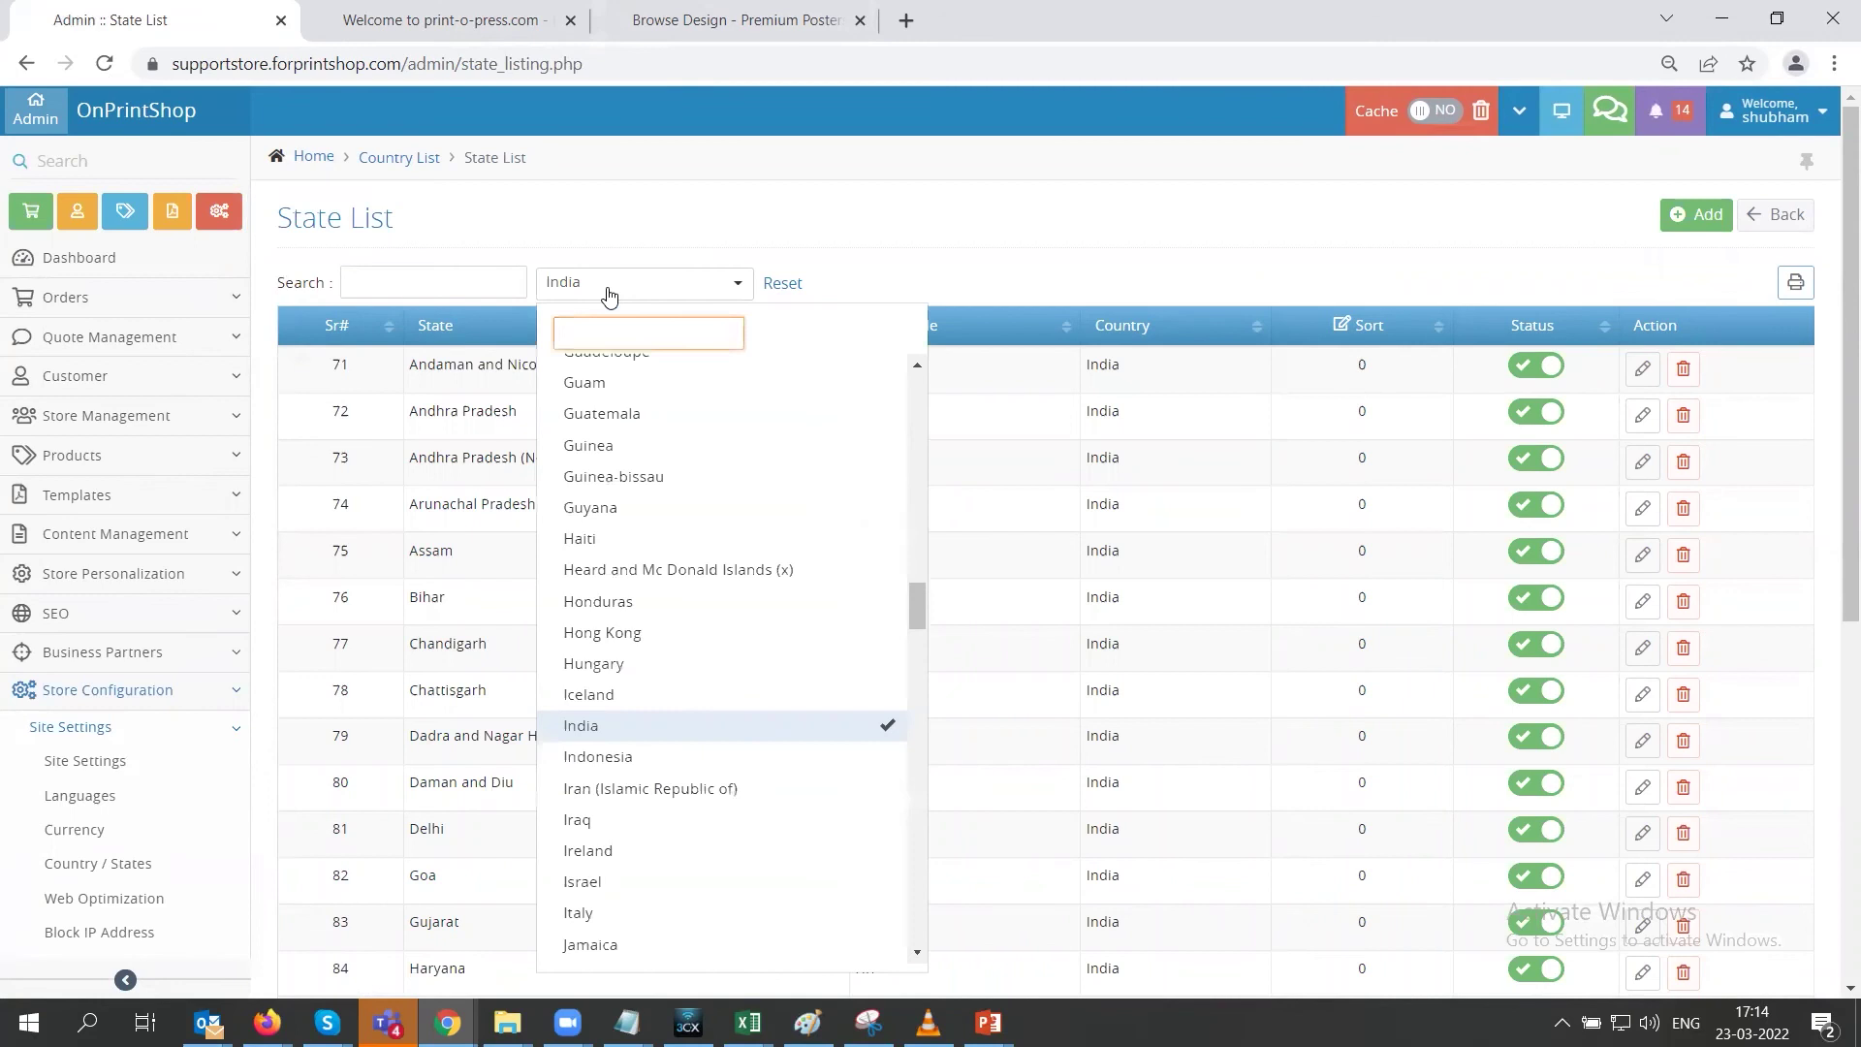
left_click(609, 291)
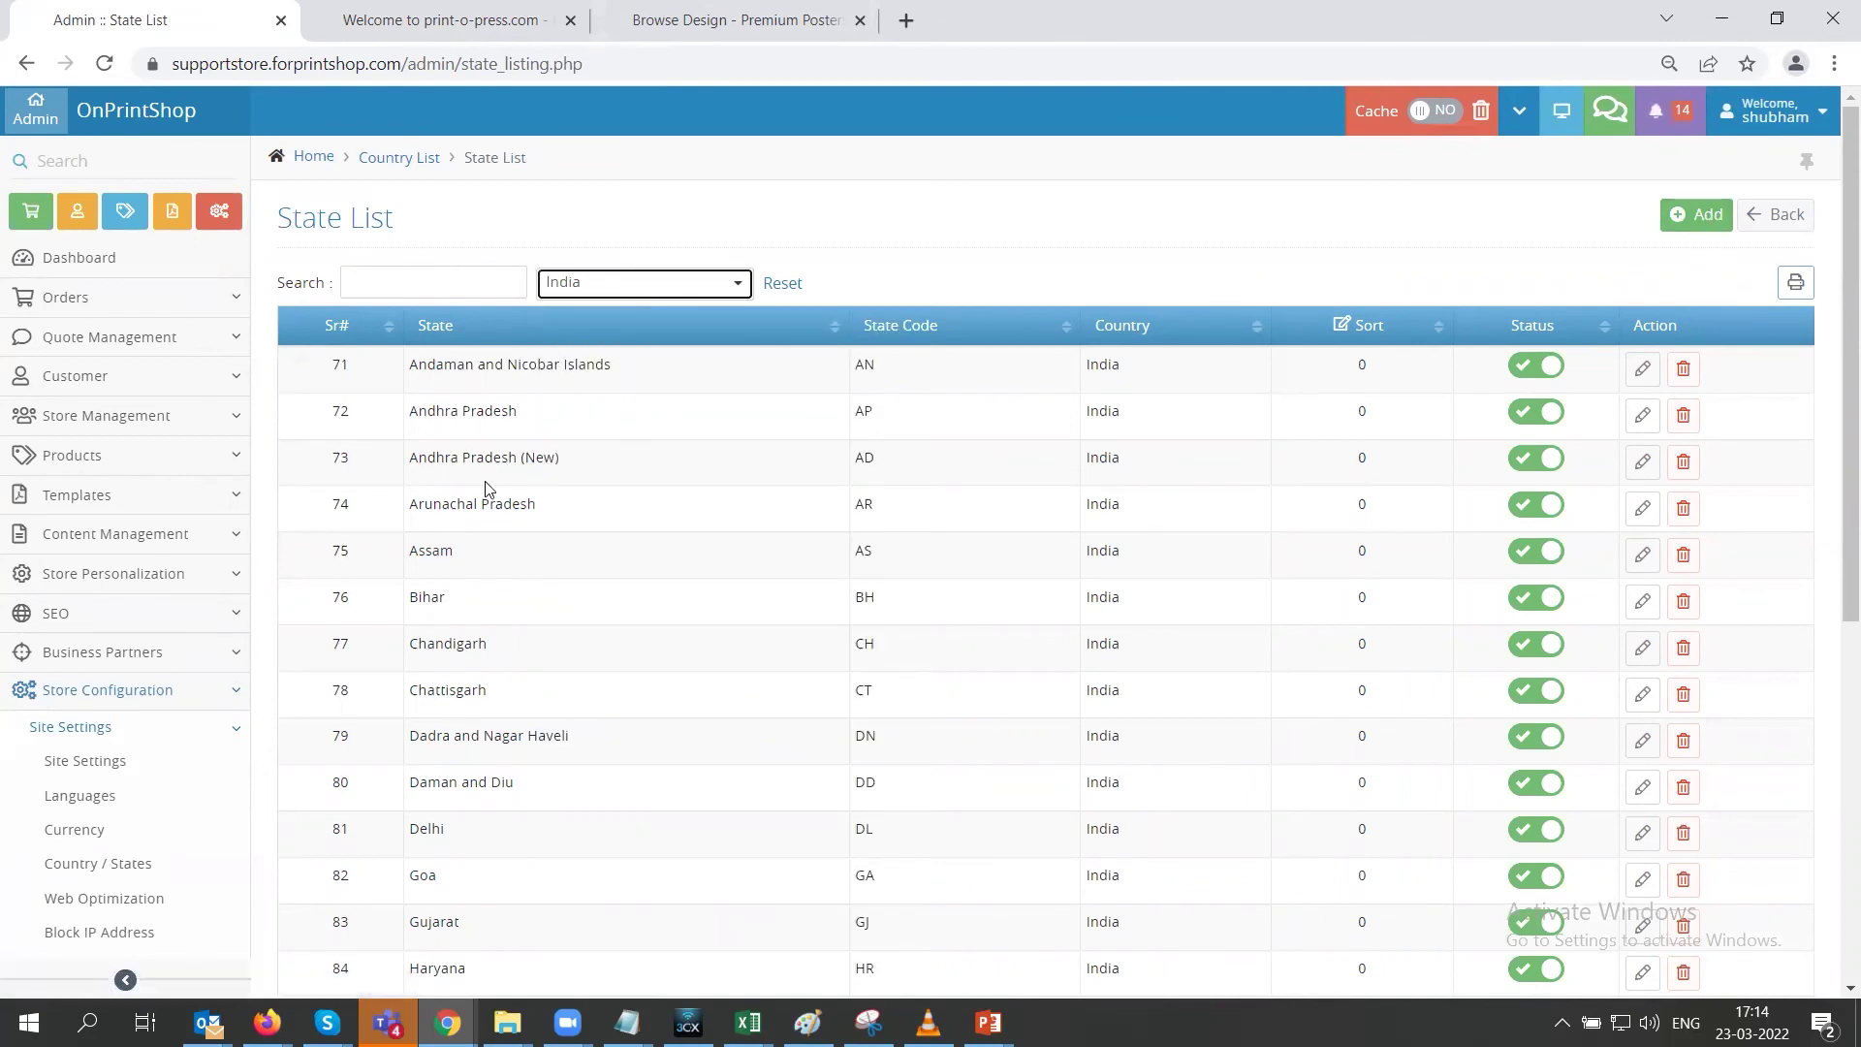
scroll(490, 556, "down", 6)
scroll(494, 587, "up", 6)
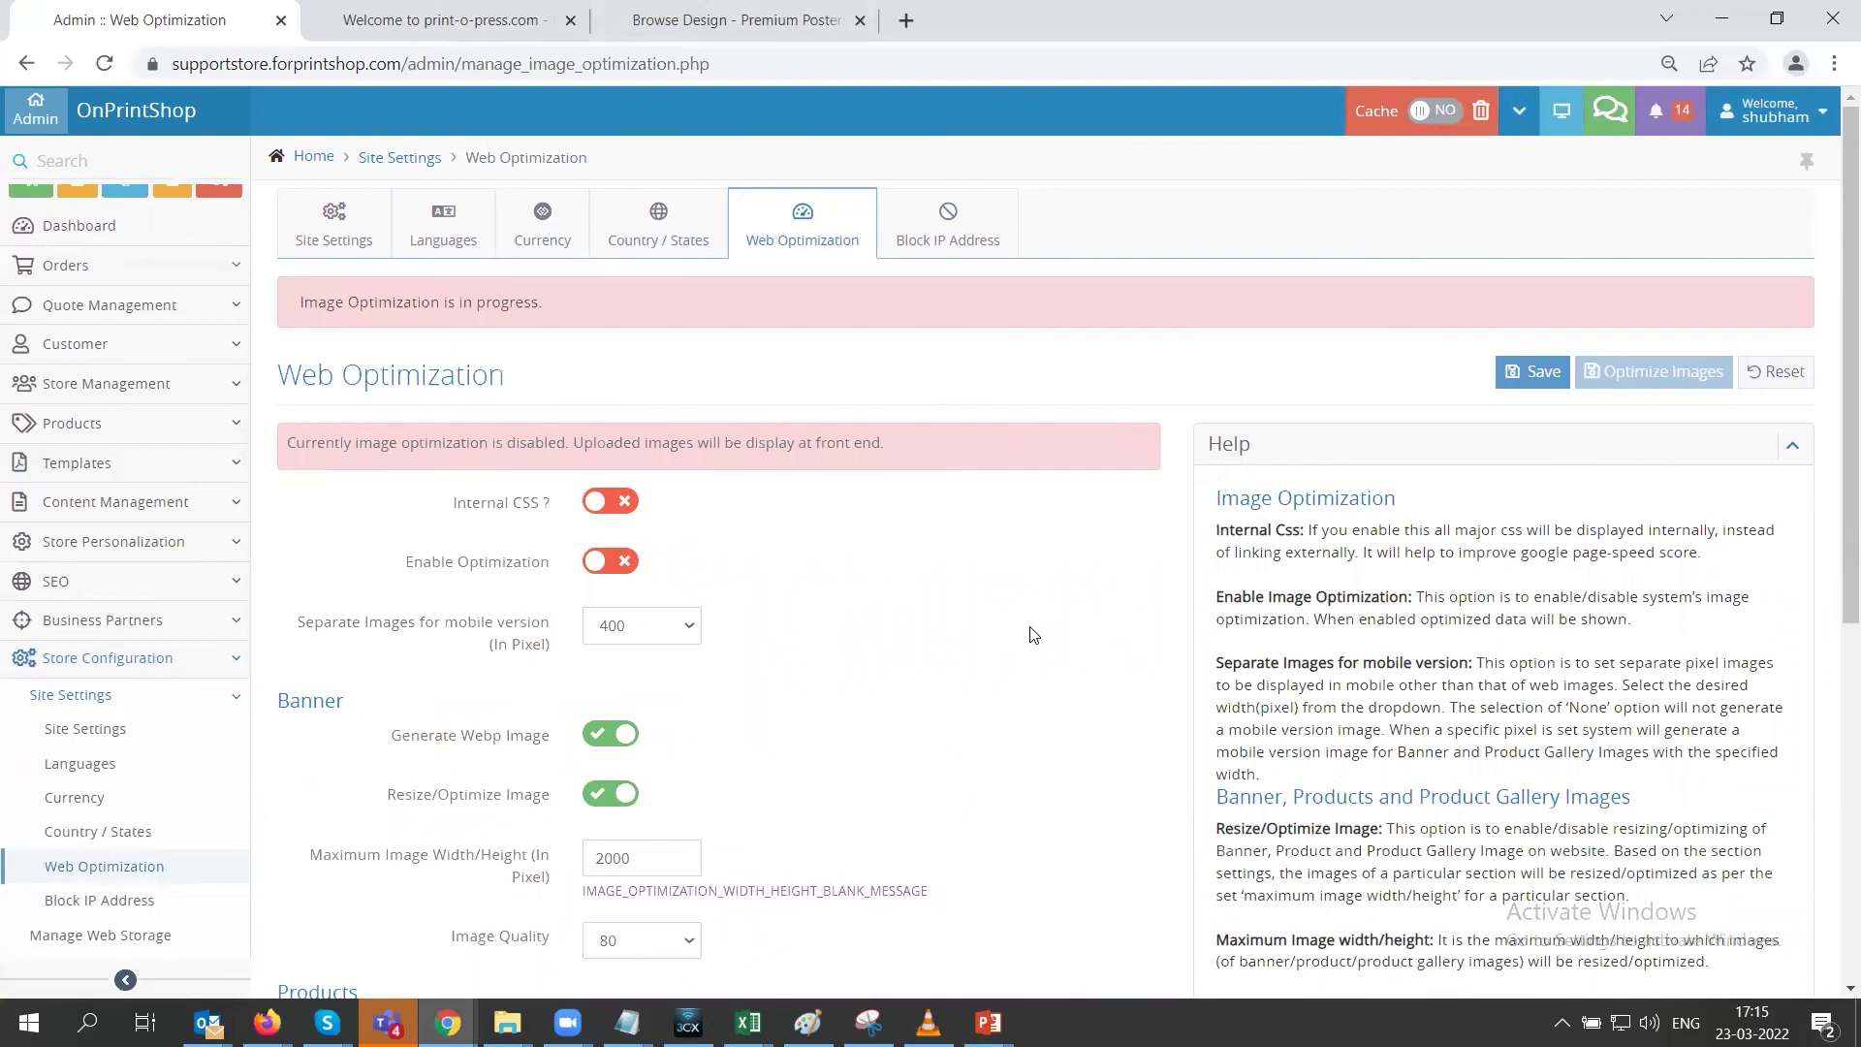
Scroll through the Web Optimization image settings to review them
scroll(911, 665, "down", 4)
scroll(936, 437, "up", 4)
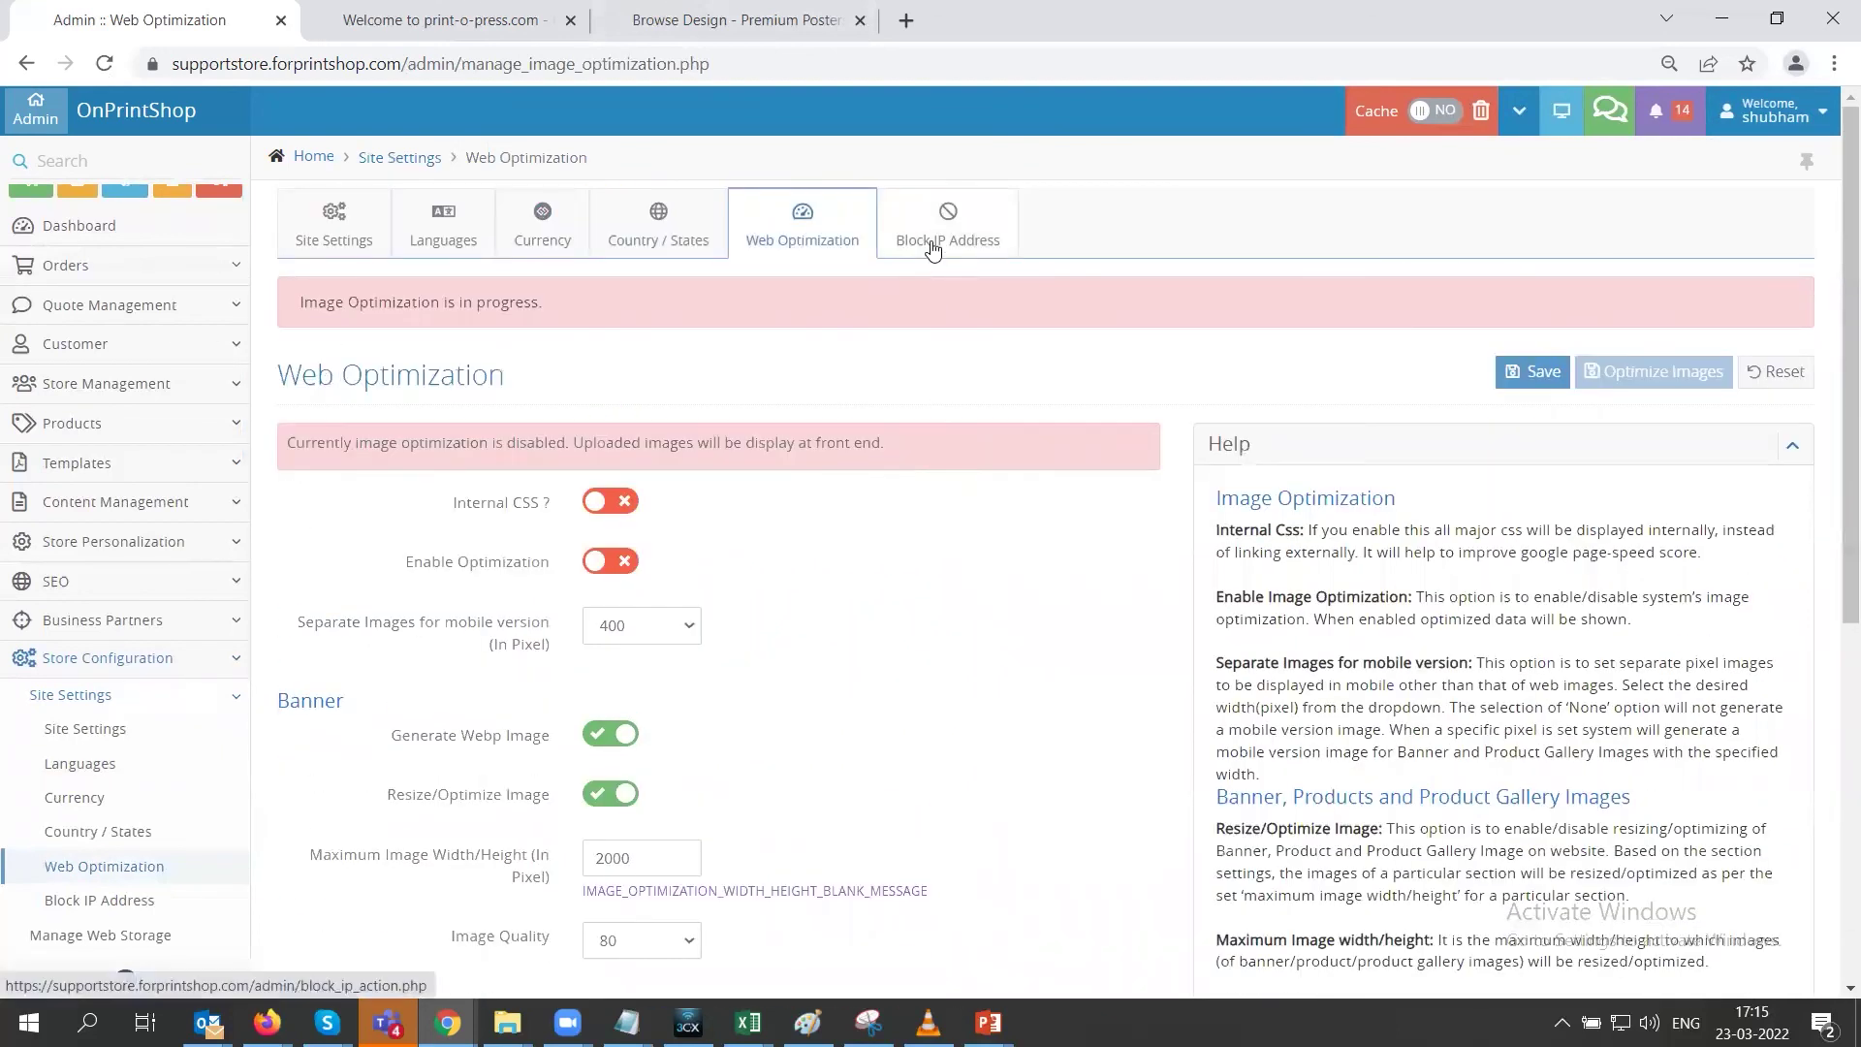
scroll(866, 708, "down", 3)
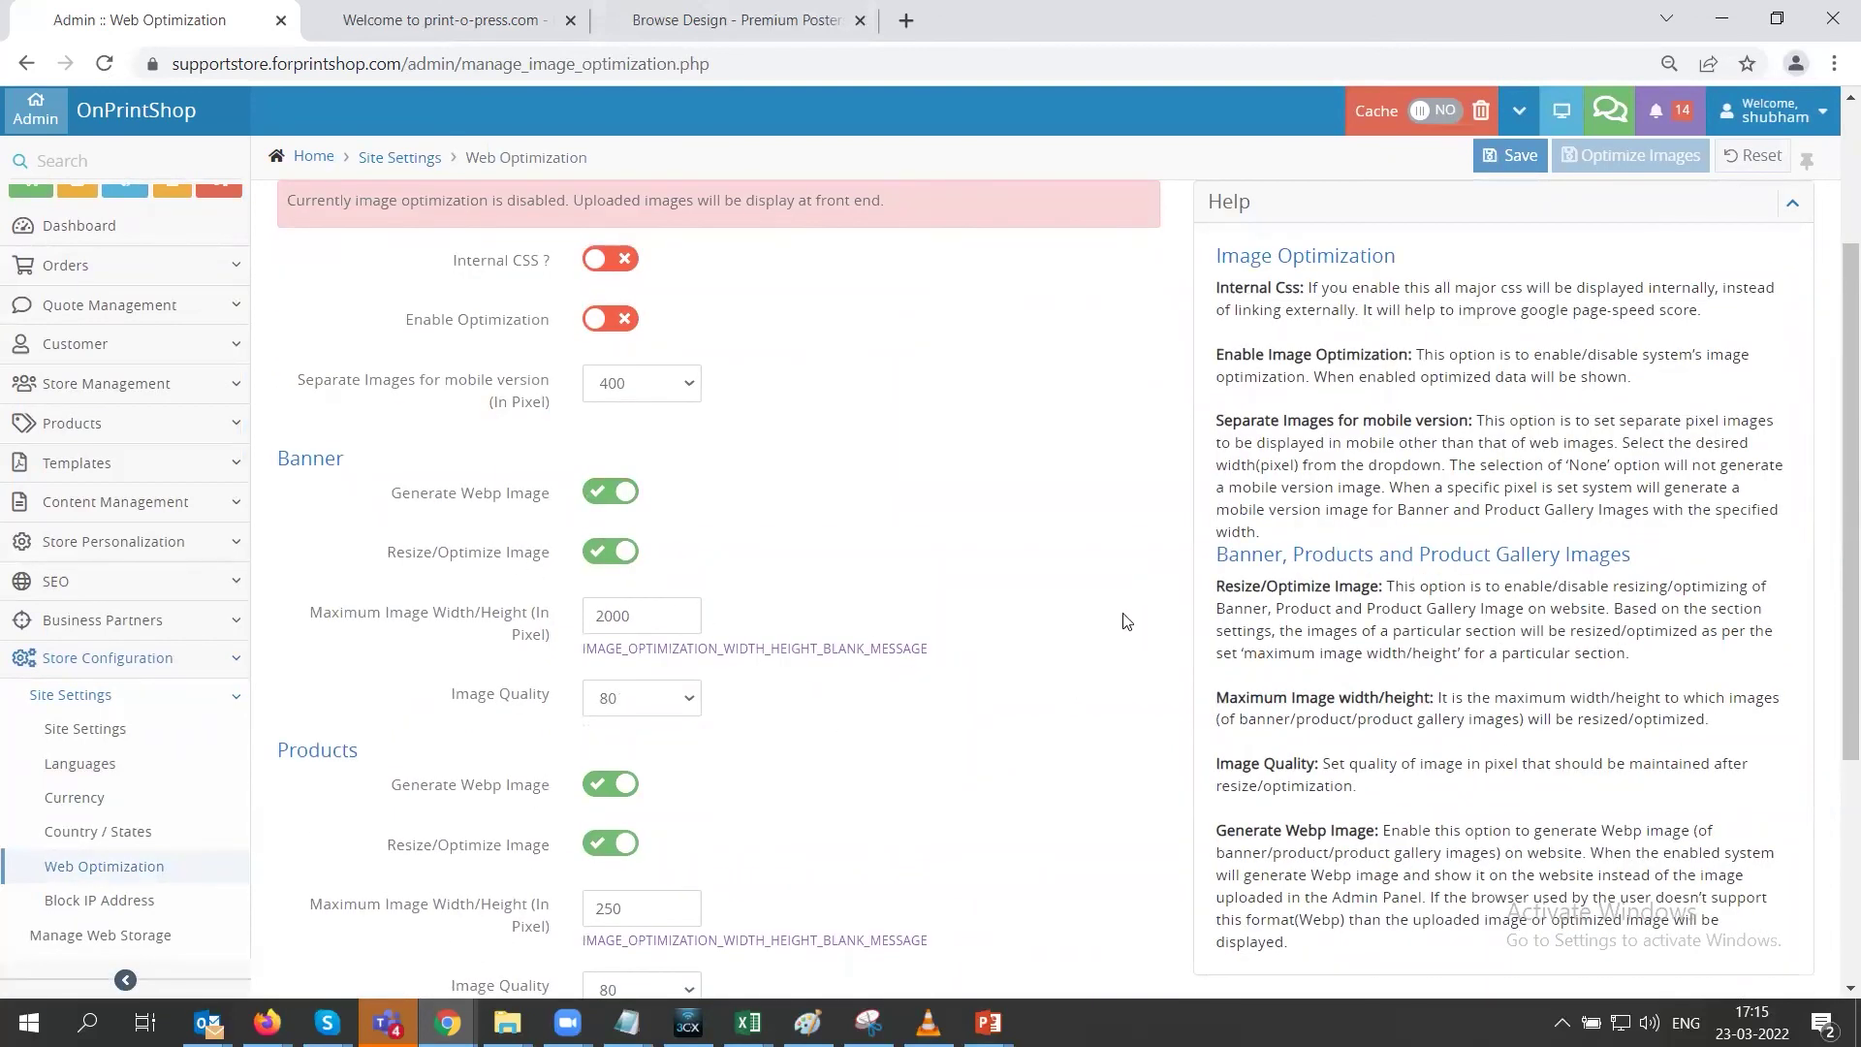
scroll(989, 630, "down", 3)
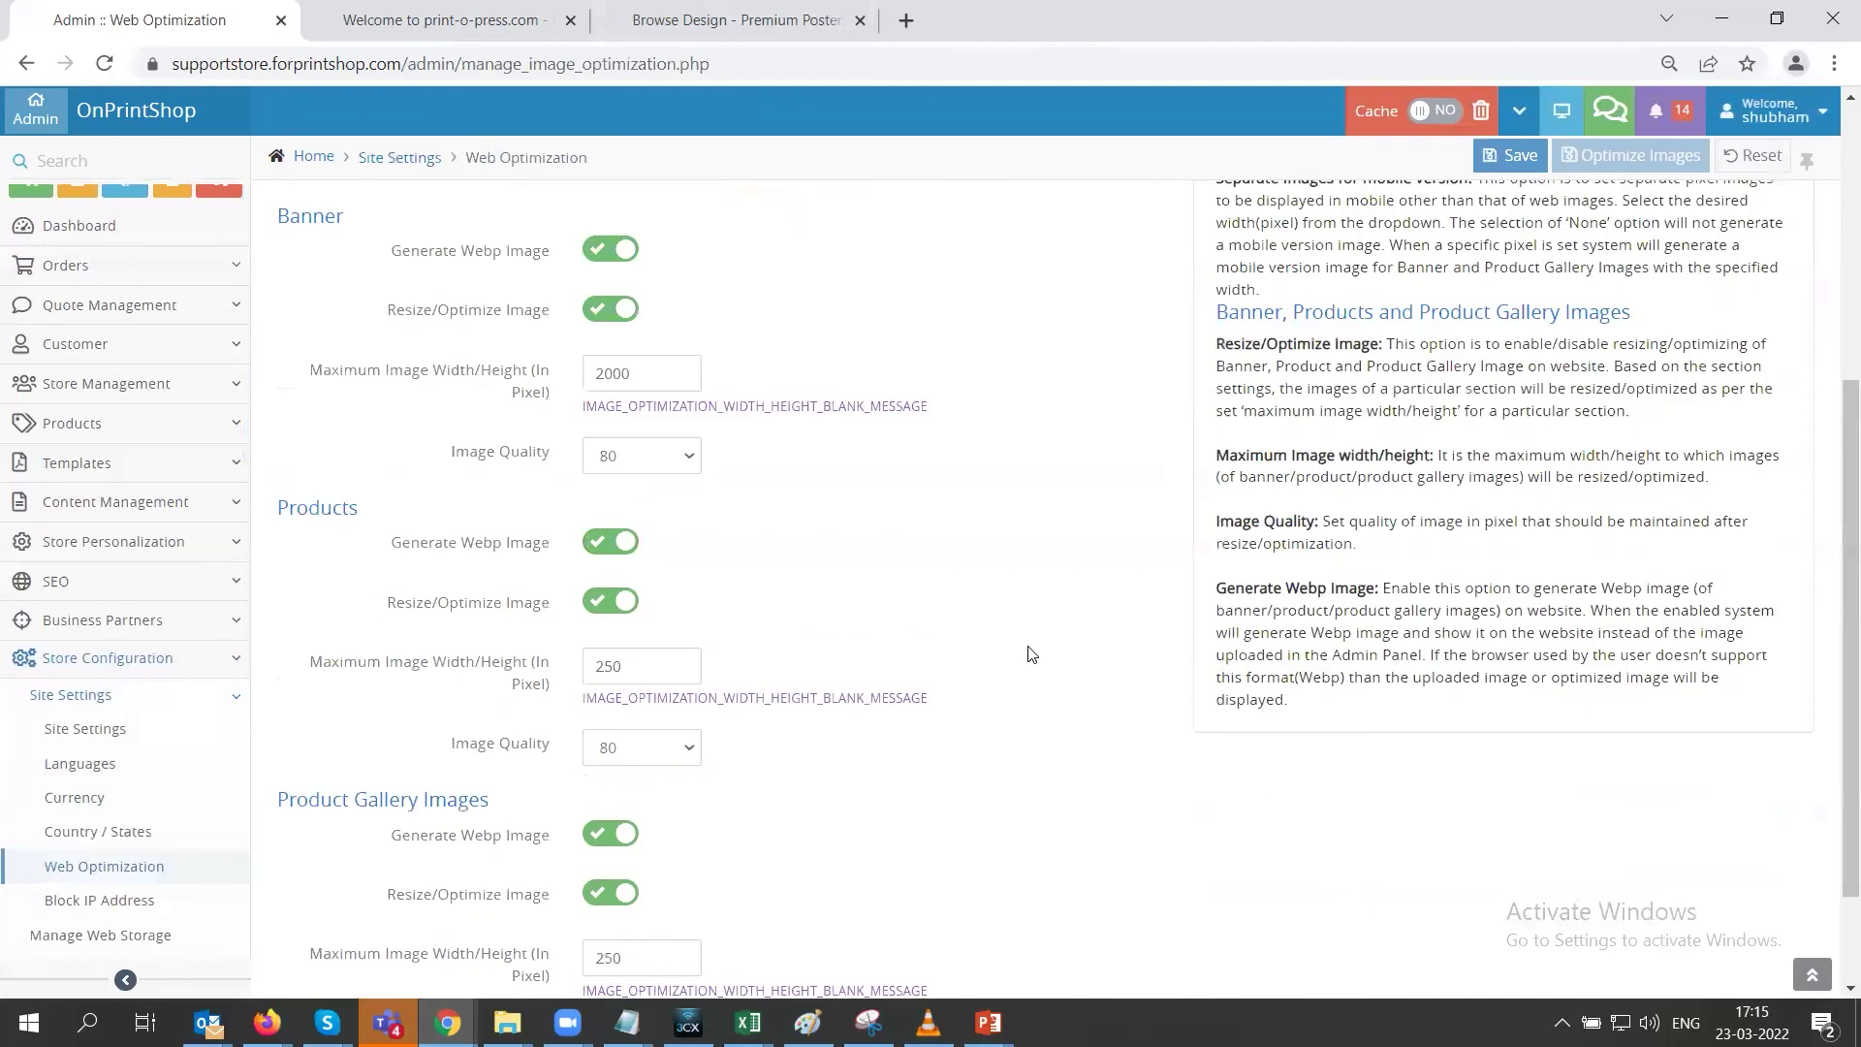
scroll(1032, 655, "up", 4)
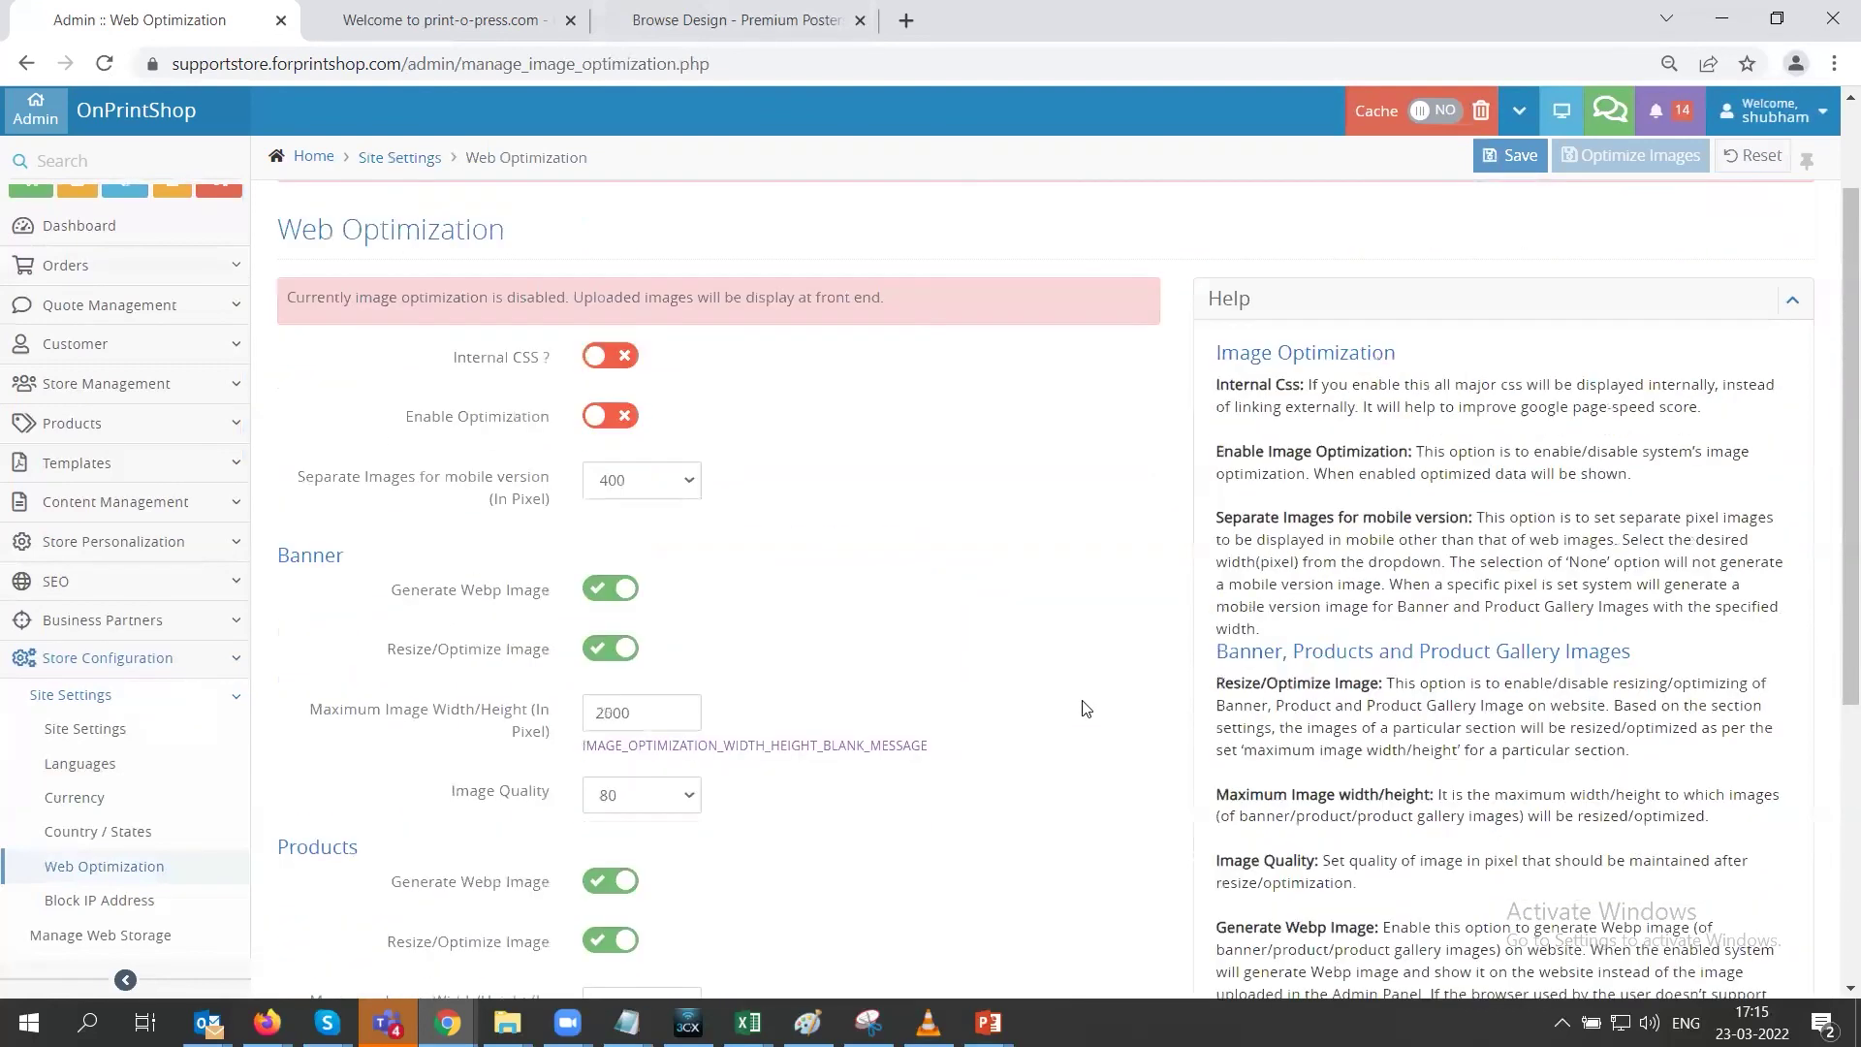
scroll(612, 669, "down", 2)
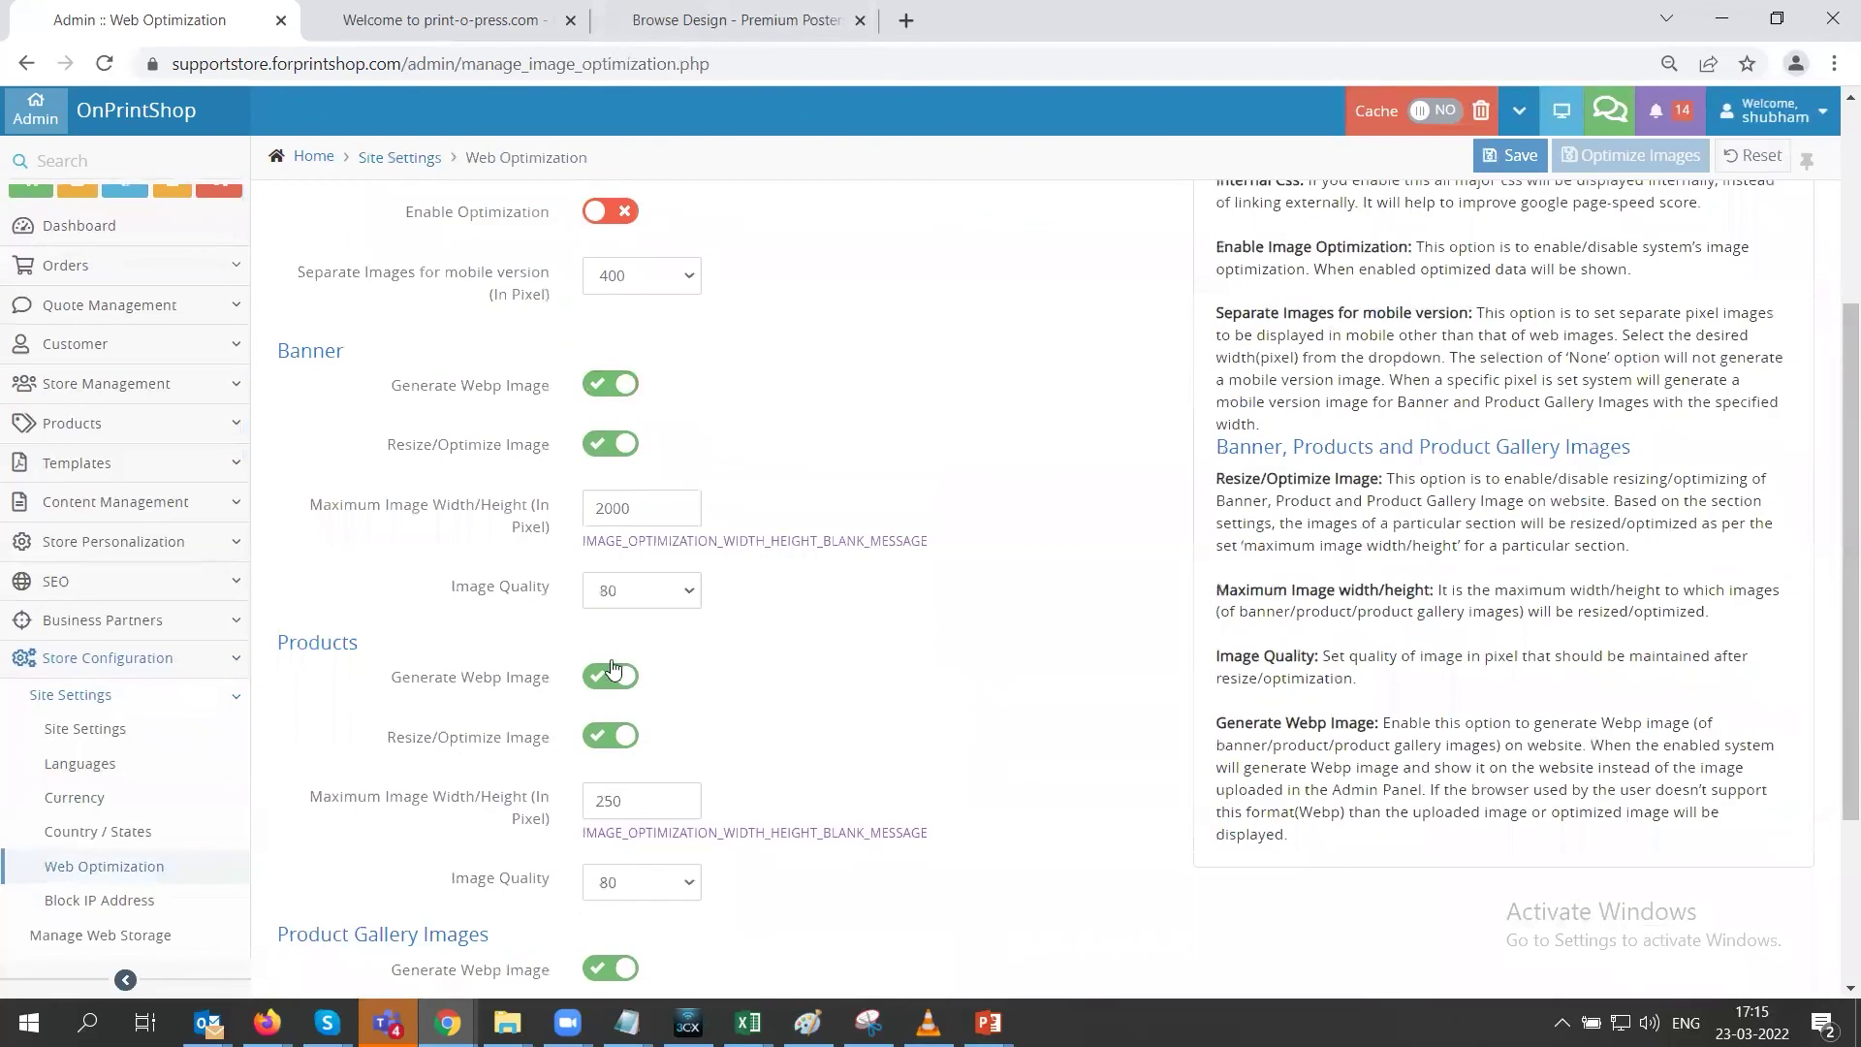
scroll(873, 673, "up", 4)
Visit the empty Block IP Address page, leave it blank, then show the 'Thank you!' slide
left_click(958, 242)
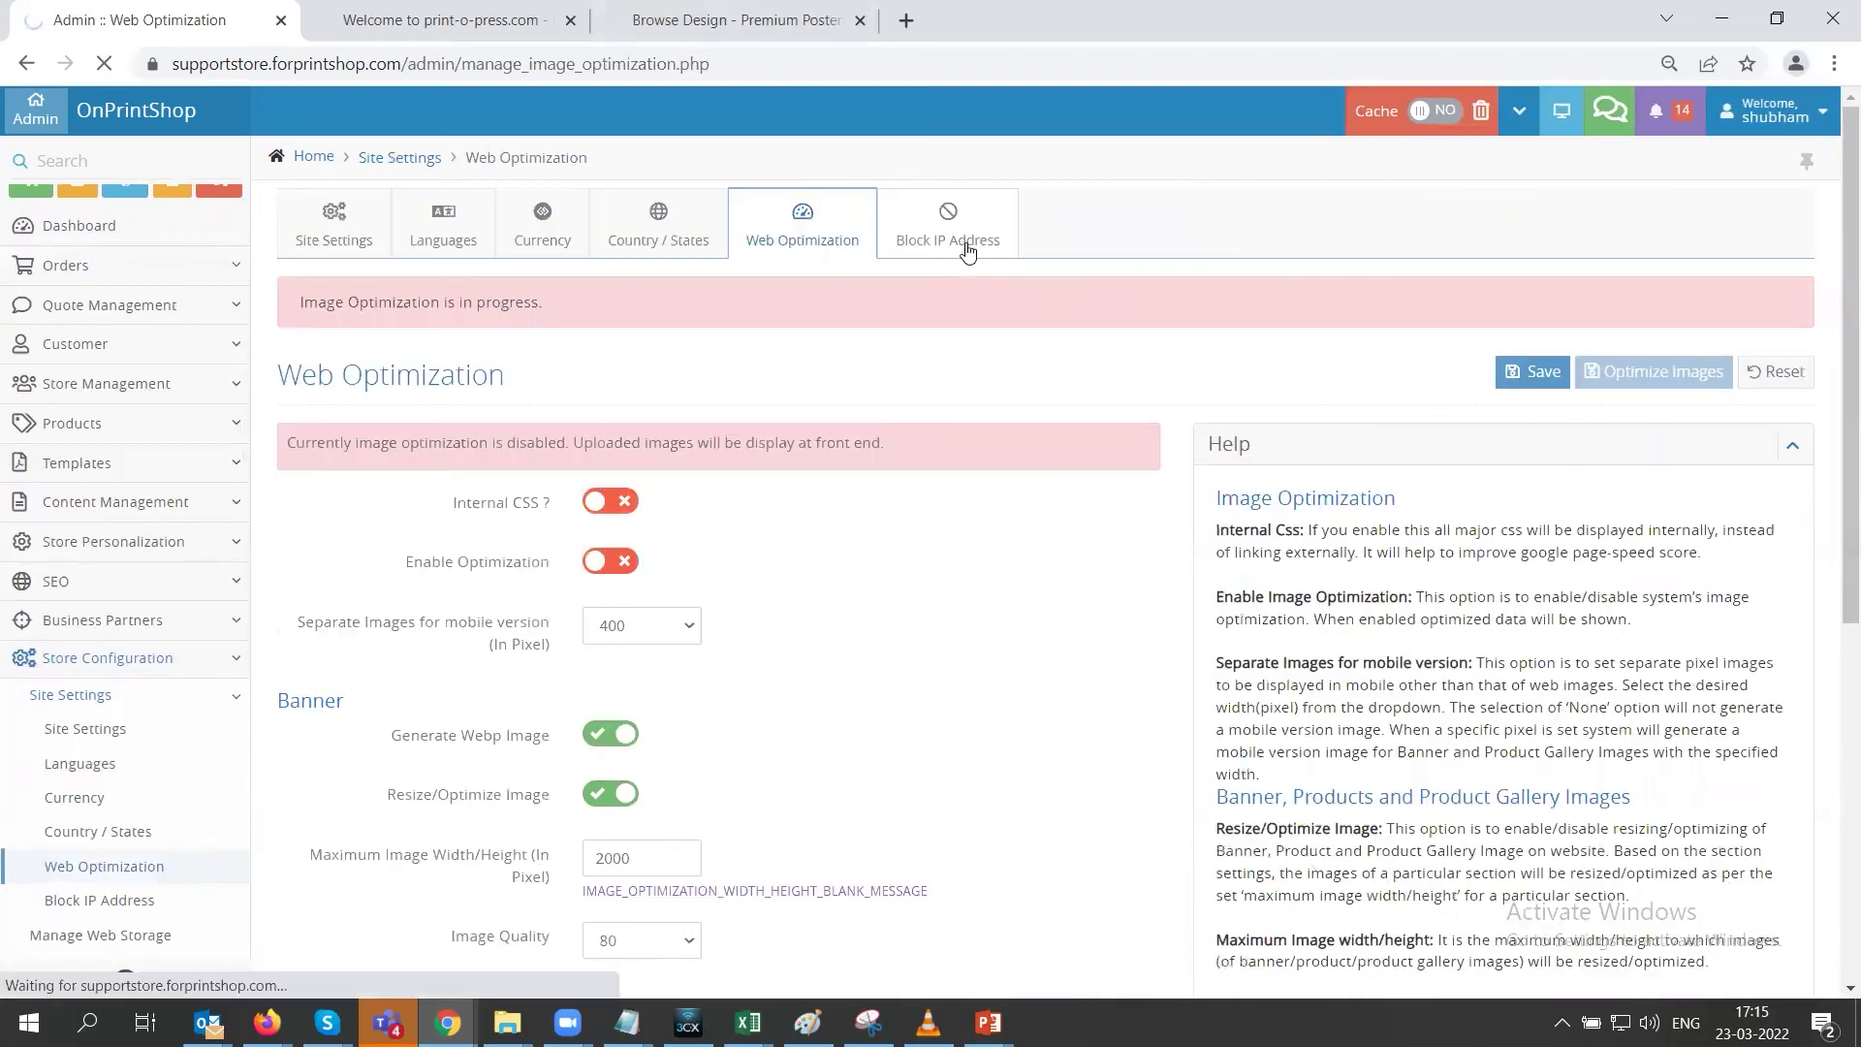
left_click(700, 500)
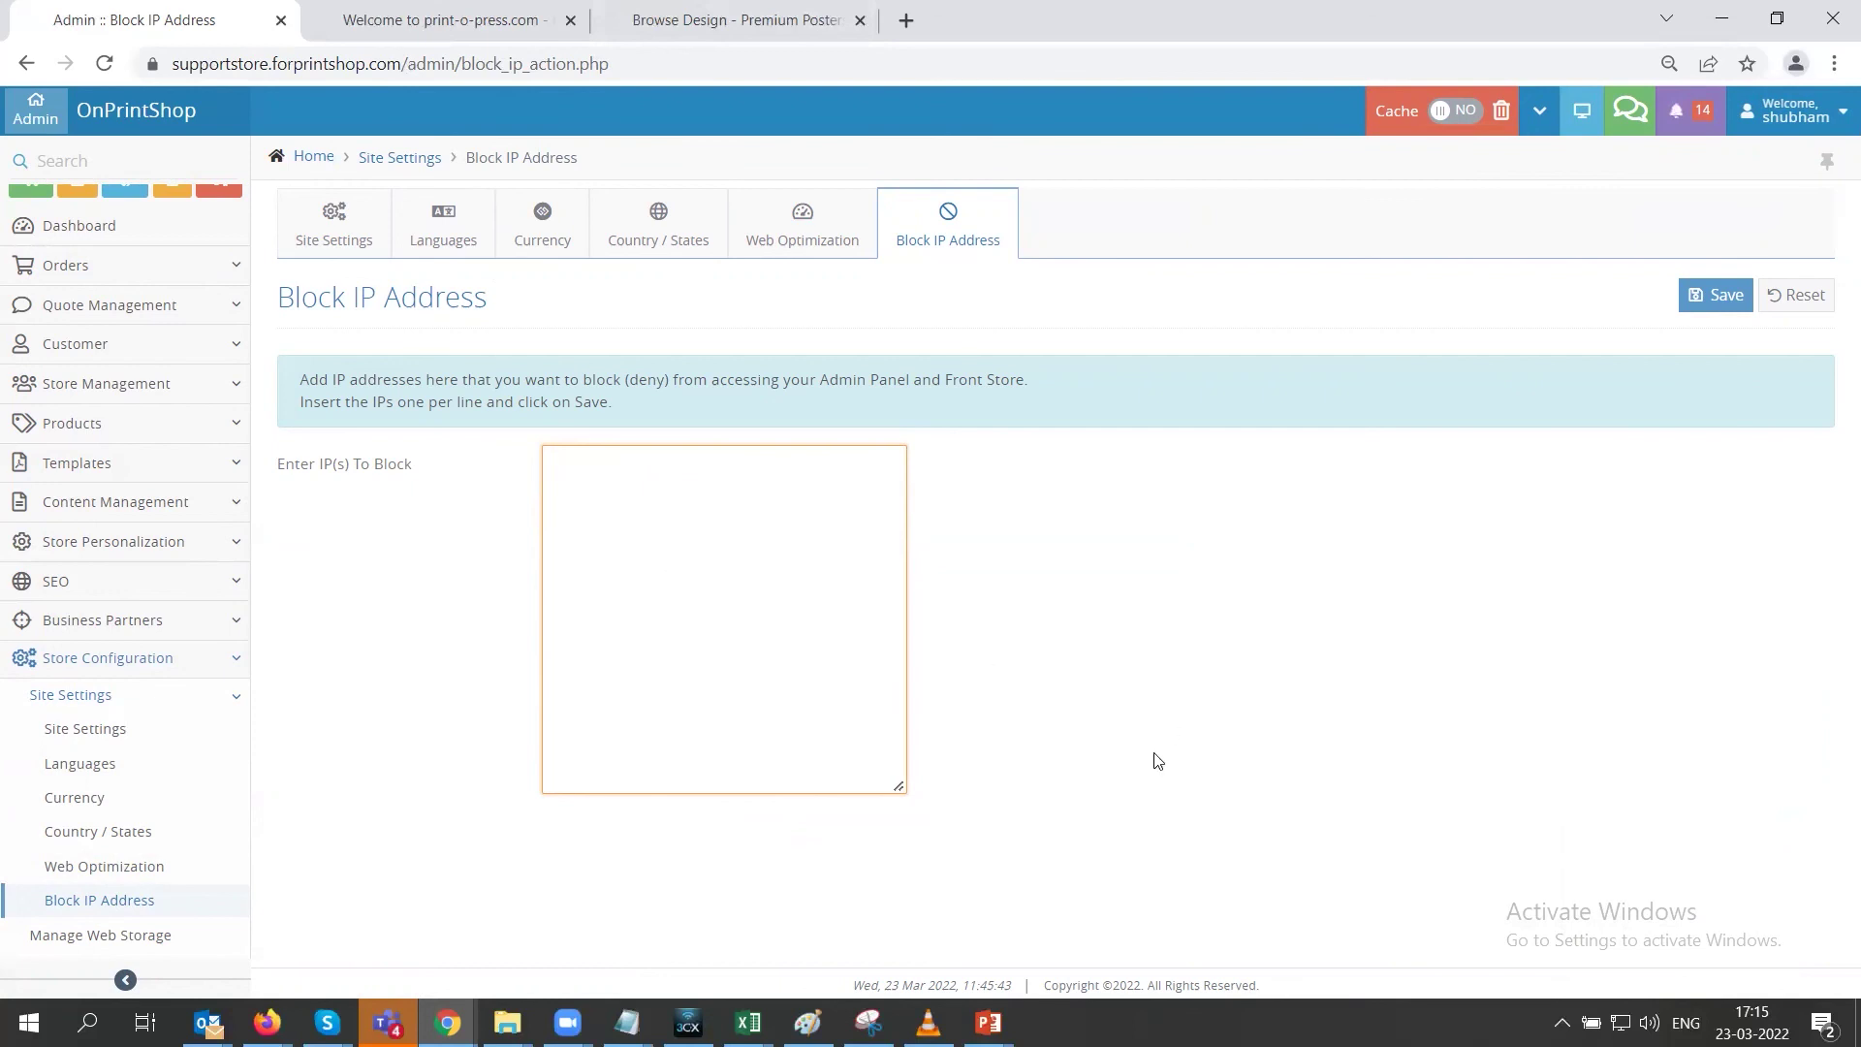
left_click(1257, 499)
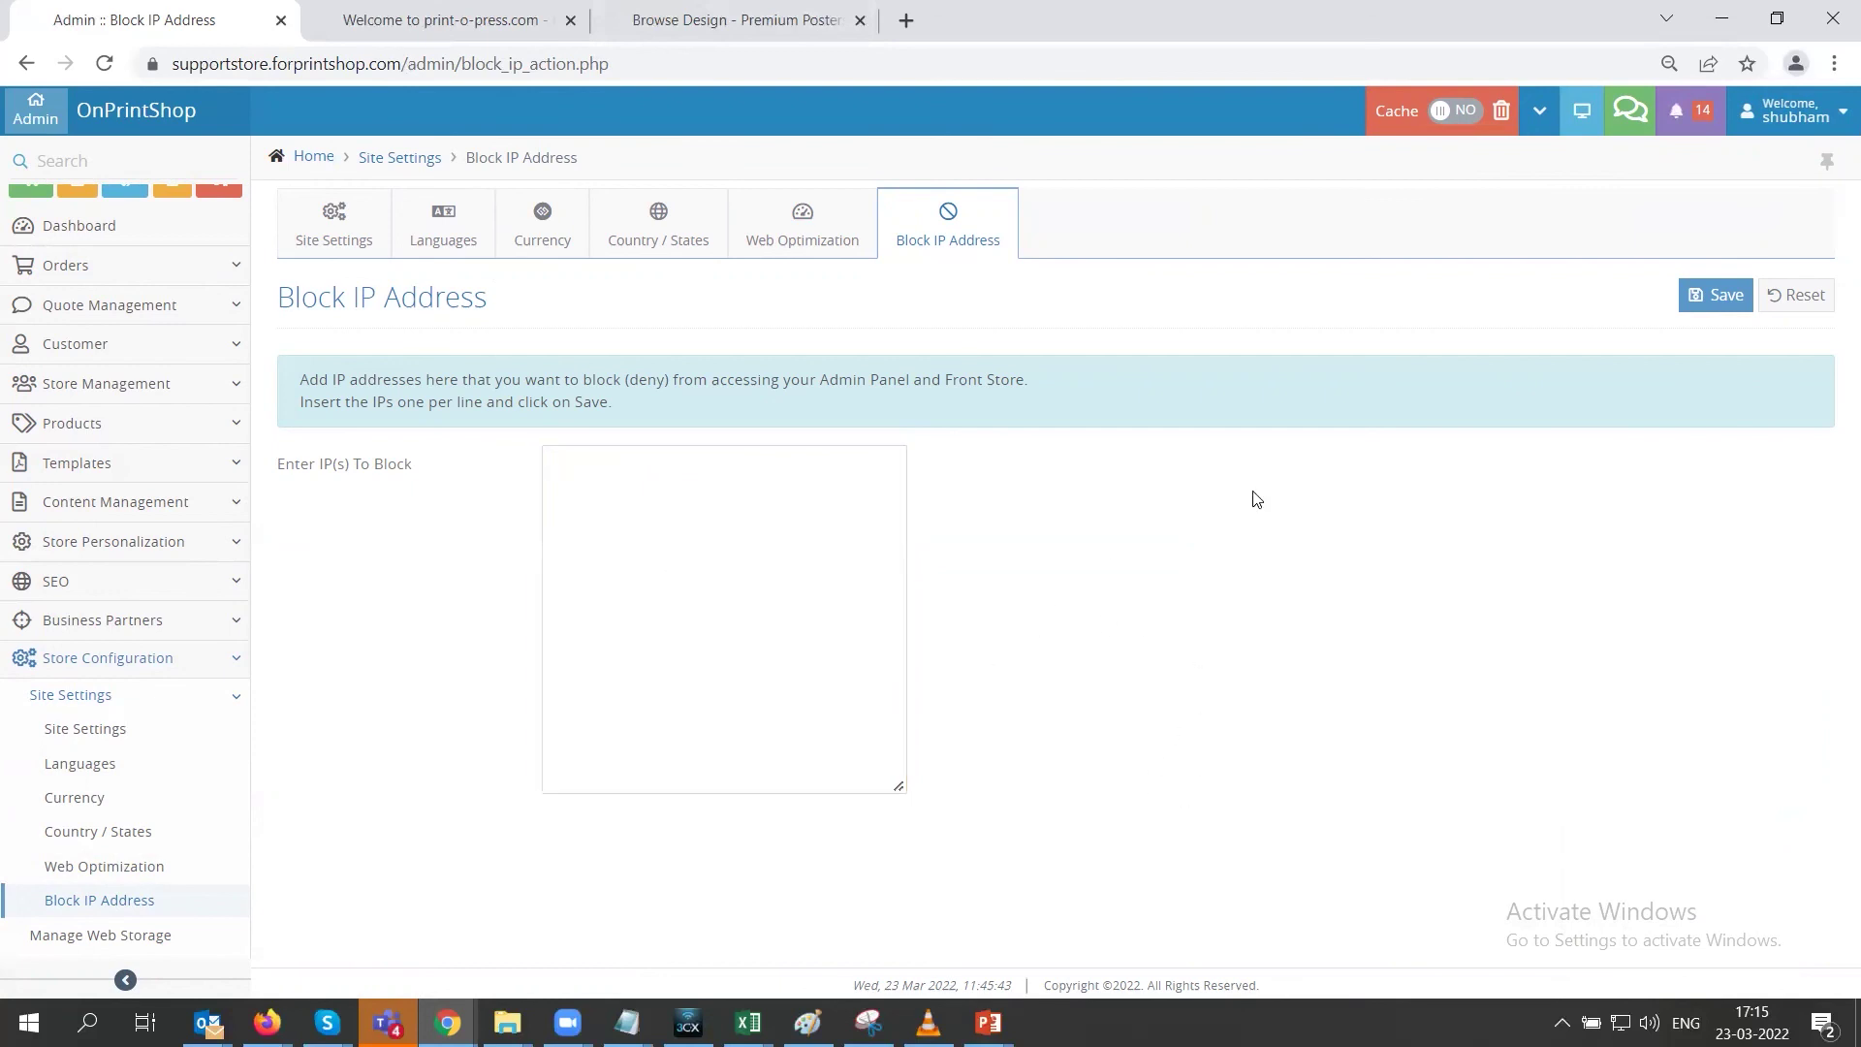
left_click(989, 1021)
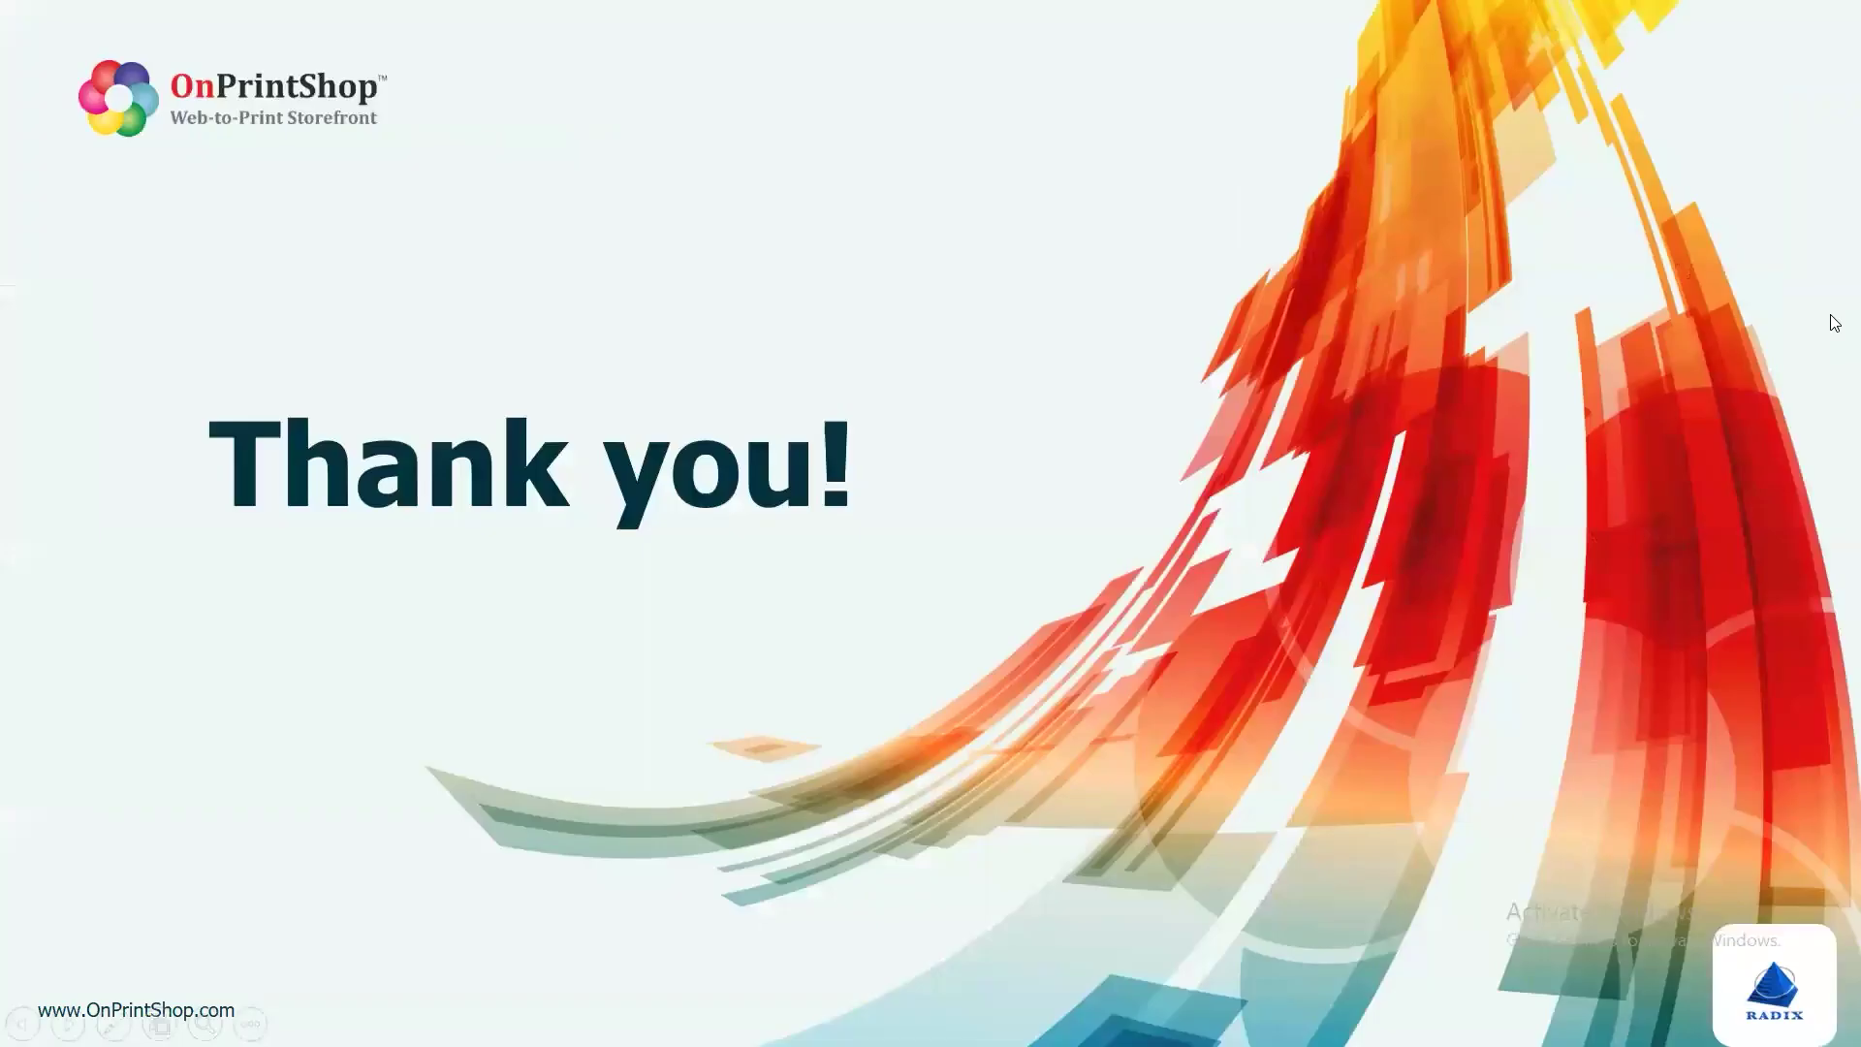